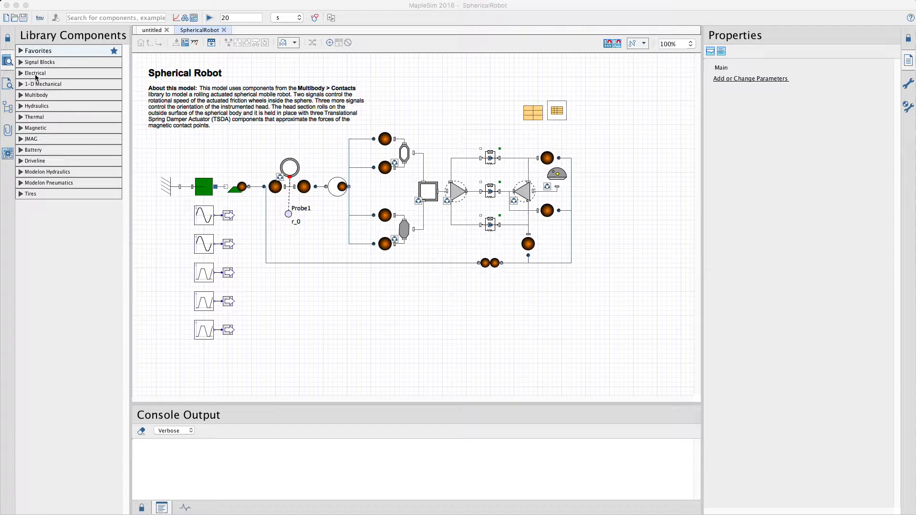
Step: Expand the Electrical component library and display the Spherical Robot model in the 3-D workspace, fitted to the view
{"action": "left_click", "coordinate": [21, 73]}
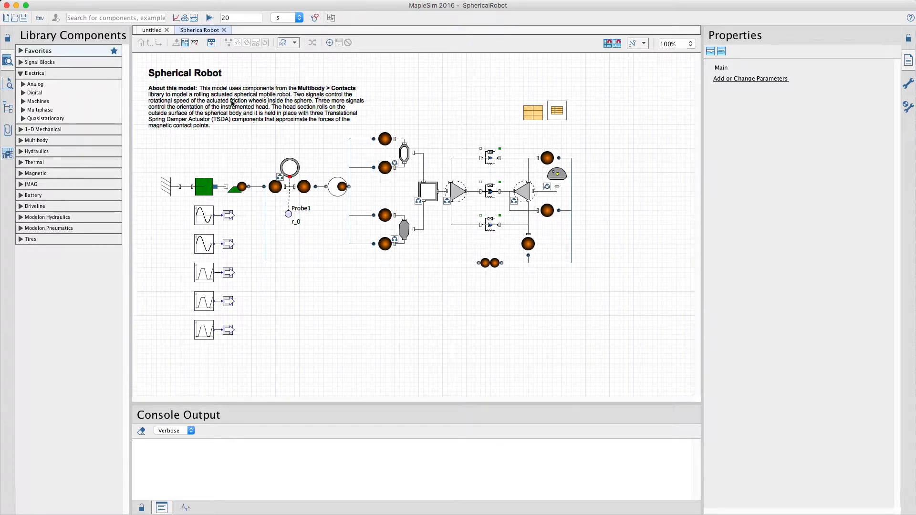
{"action": "left_click", "coordinate": [187, 21]}
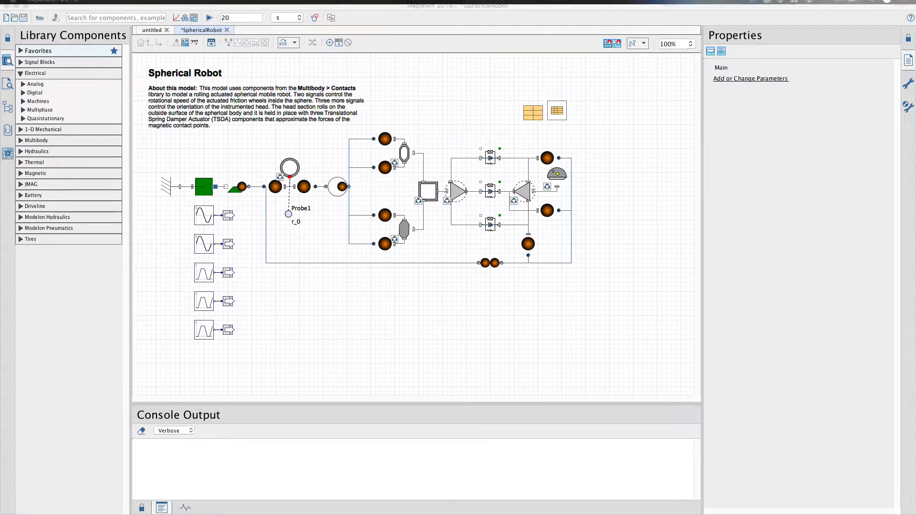
{"action": "left_click_drag", "start_coordinate": [588, 139], "coordinate": [514, 166]}
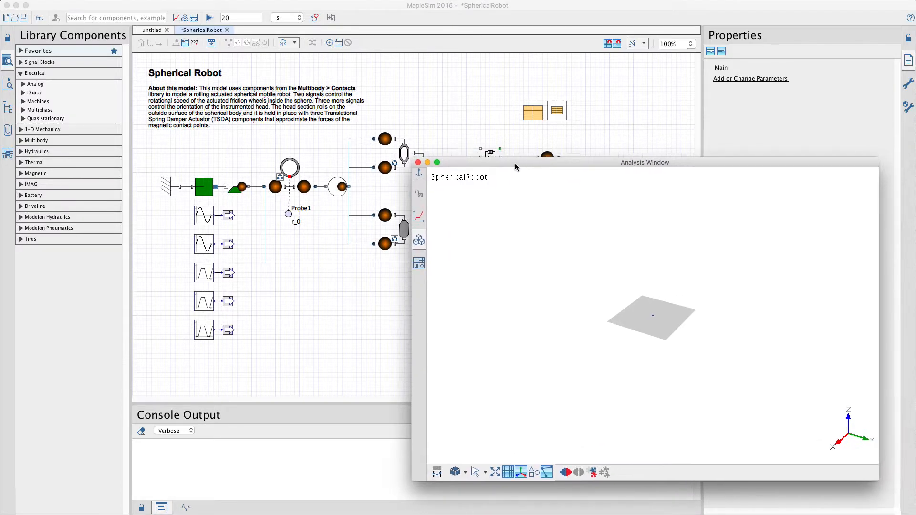
{"action": "left_click", "coordinate": [497, 473]}
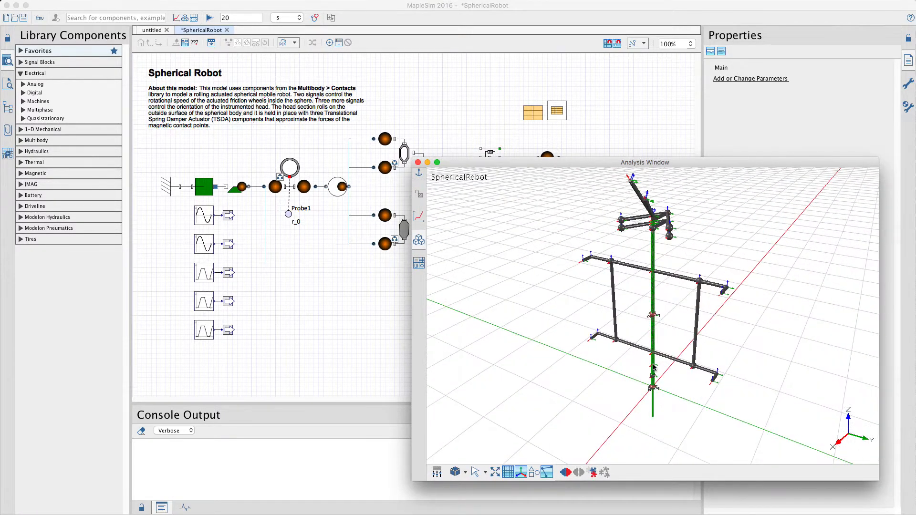
Step: Show the robot's attached geometry in the 3-D workspace, inspect it from several angles, and compare it with the bare skeleton
{"action": "left_click", "coordinate": [535, 473]}
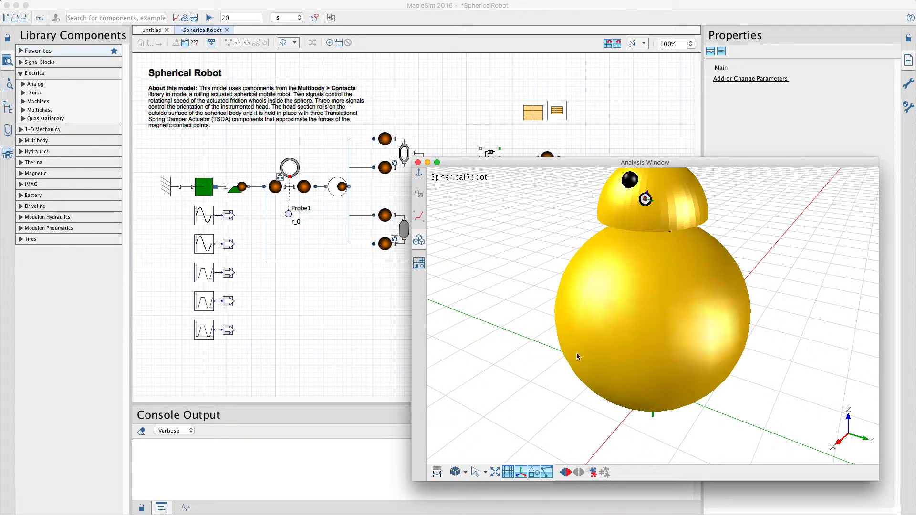
{"action": "left_click_drag", "start_coordinate": [537, 358], "coordinate": [538, 377]}
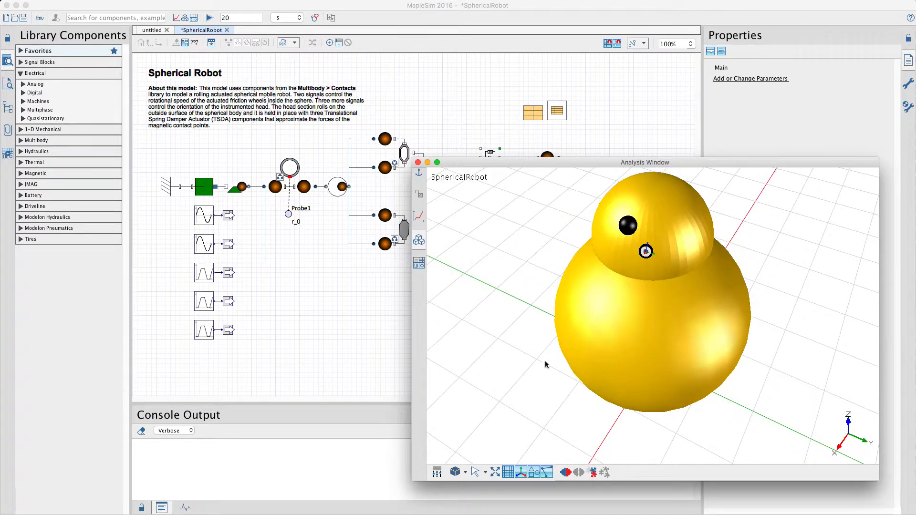
{"action": "scroll", "coordinate": [545, 362], "scroll_direction": "down", "scroll_amount": 2}
{"action": "left_click_drag", "start_coordinate": [545, 362], "coordinate": [555, 325]}
{"action": "left_click_drag", "start_coordinate": [646, 238], "coordinate": [682, 226]}
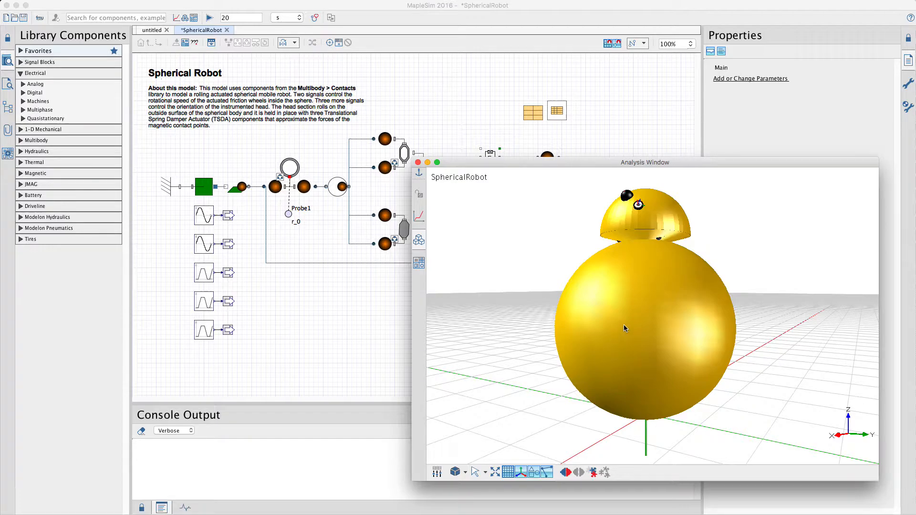
{"action": "left_click", "coordinate": [534, 473]}
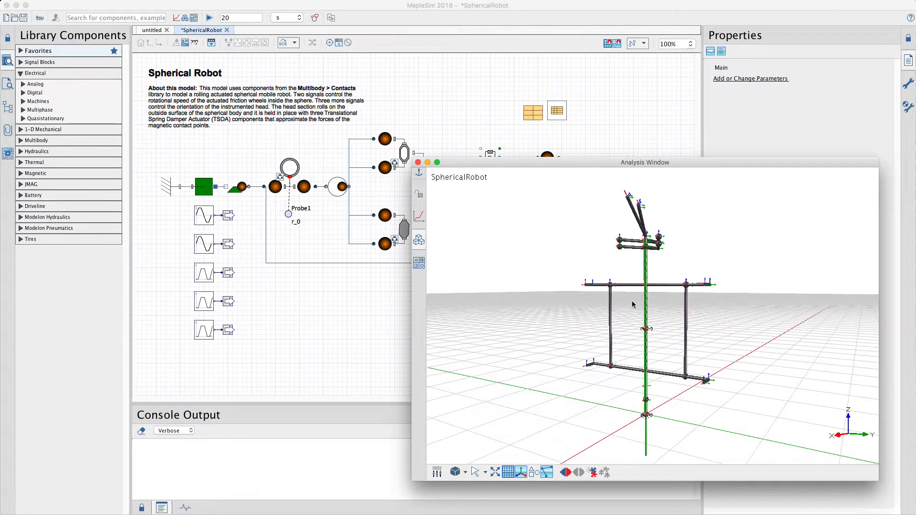
{"action": "left_click", "coordinate": [534, 472]}
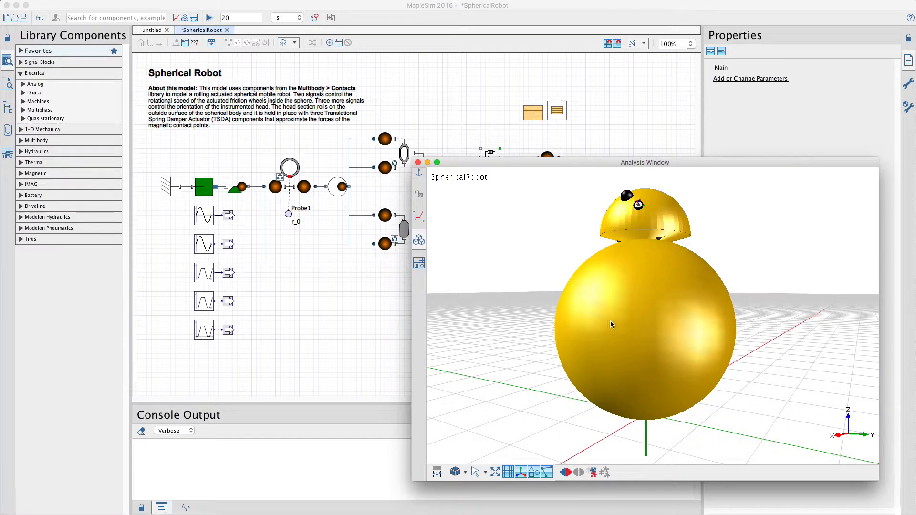
Step: Return to the model diagram and examine the properties of the Frame and CapBaseInner subsystems
{"action": "left_click_drag", "start_coordinate": [453, 166], "coordinate": [486, 193]}
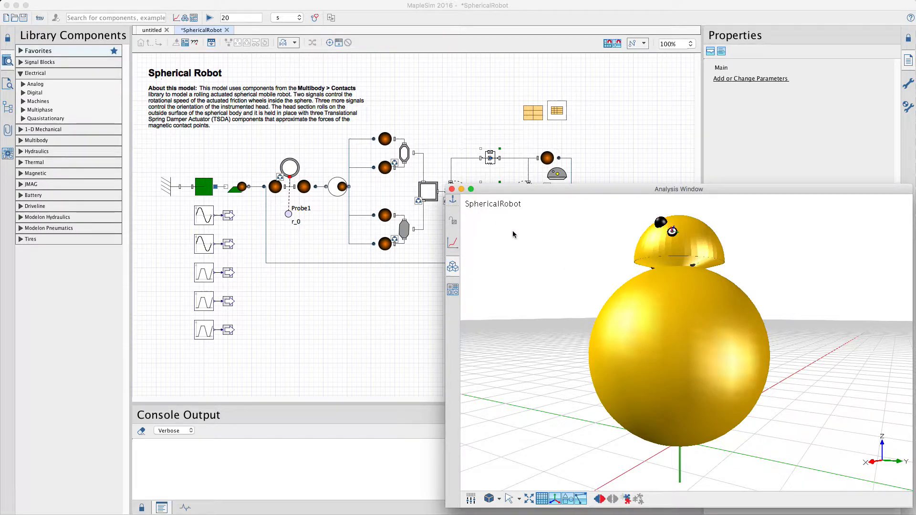
{"action": "left_click", "coordinate": [374, 303]}
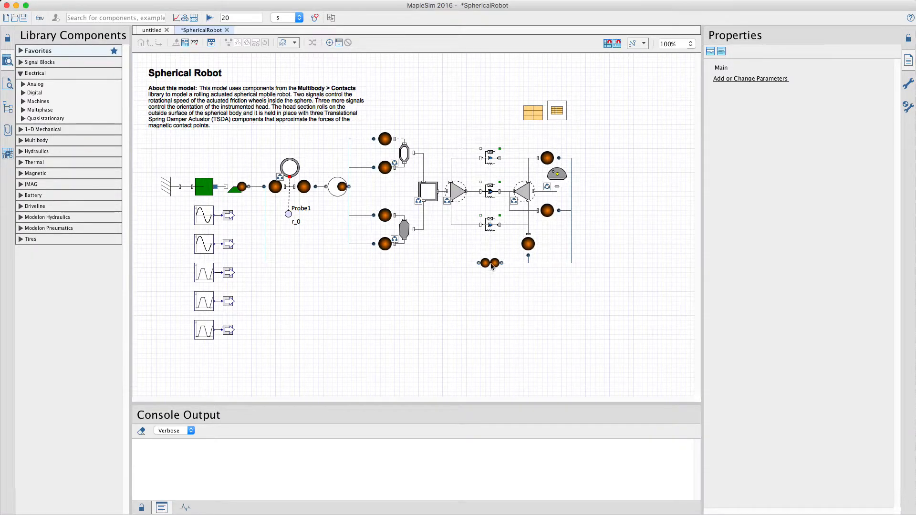
{"action": "left_click", "coordinate": [427, 198]}
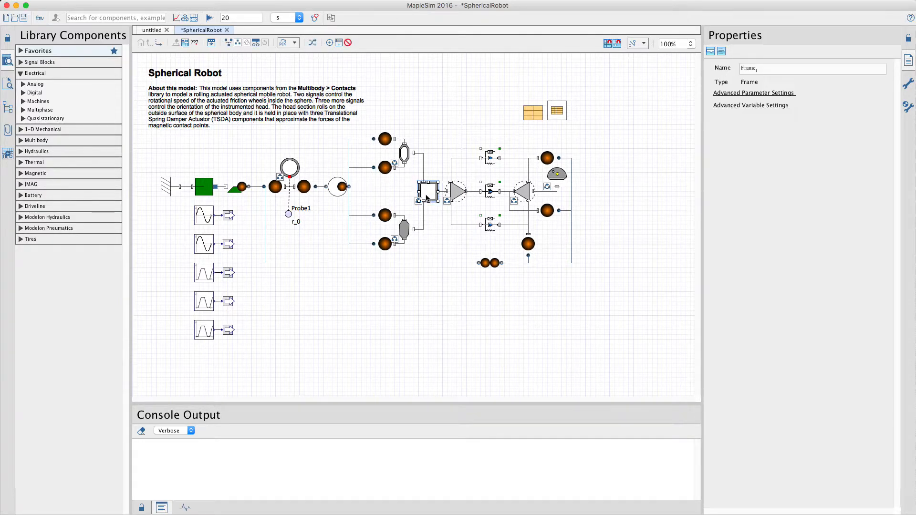
{"action": "left_click", "coordinate": [459, 192]}
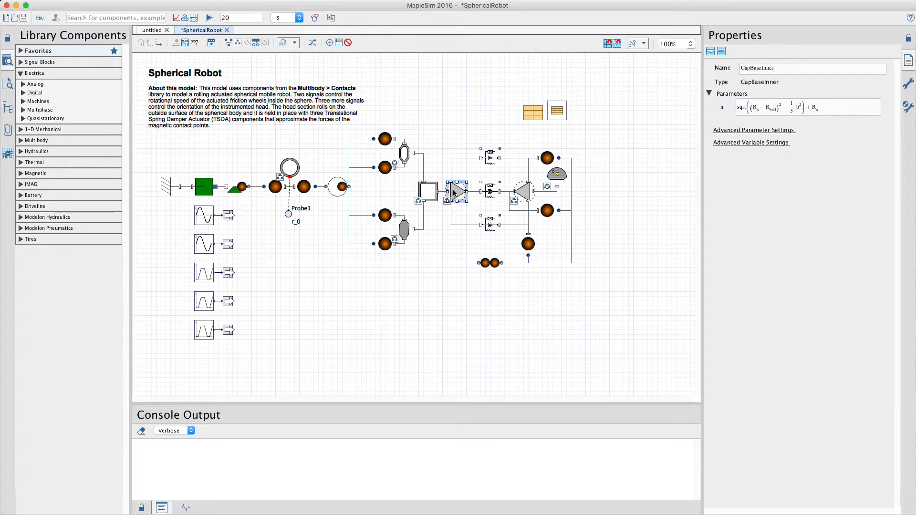
Step: Examine the contents of the FreeBase and Base subsystems, including the upper CAD geometry in Base, and return to the main model
{"action": "double_click", "coordinate": [408, 161]}
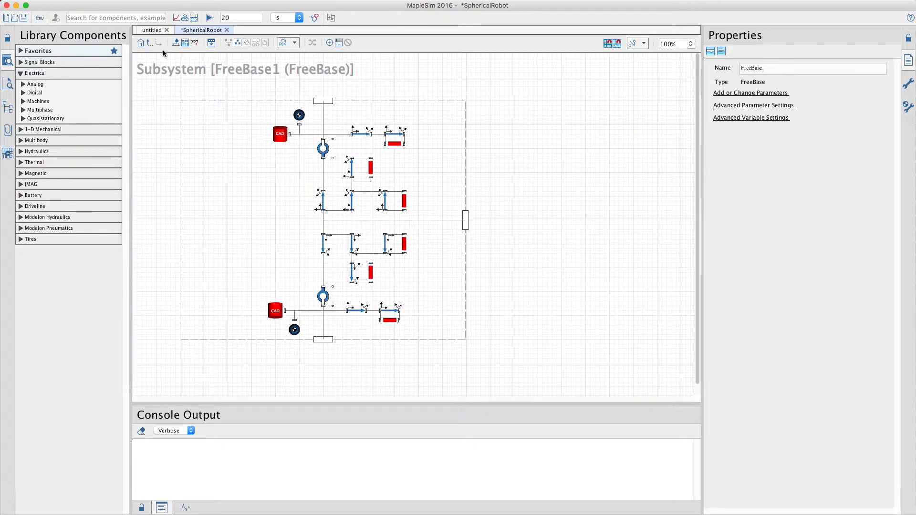
{"action": "left_click", "coordinate": [150, 43]}
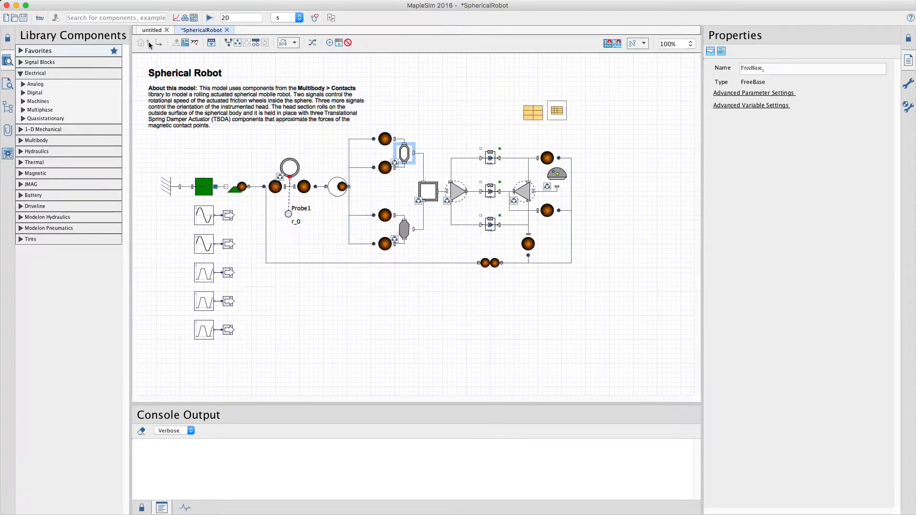
{"action": "double_click", "coordinate": [405, 229]}
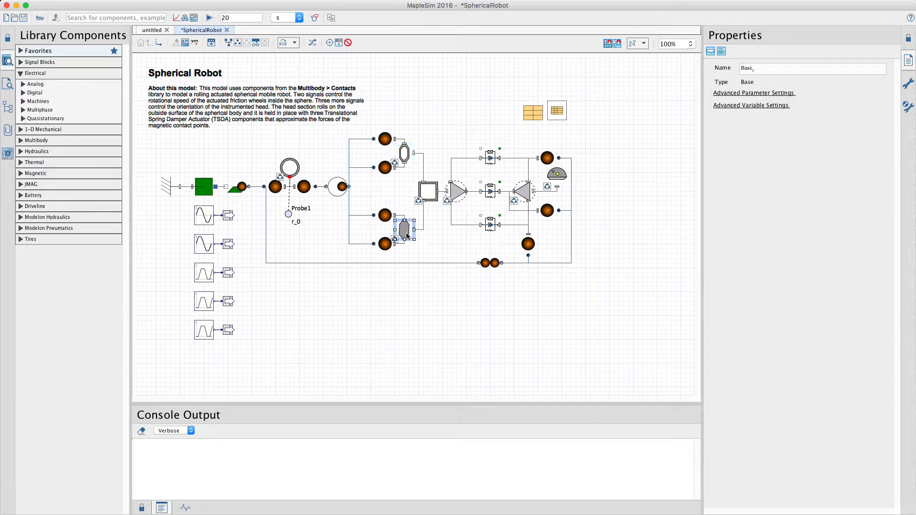
{"action": "left_click", "coordinate": [268, 136]}
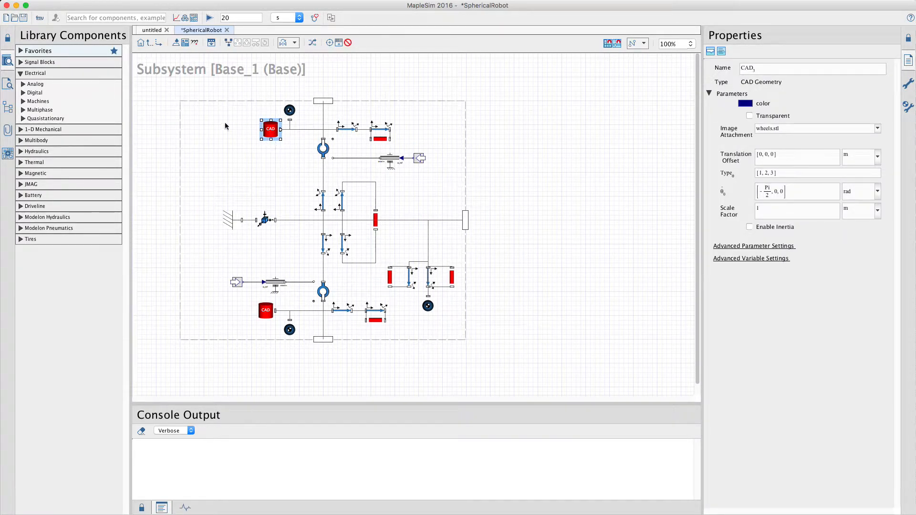
{"action": "left_click", "coordinate": [149, 44]}
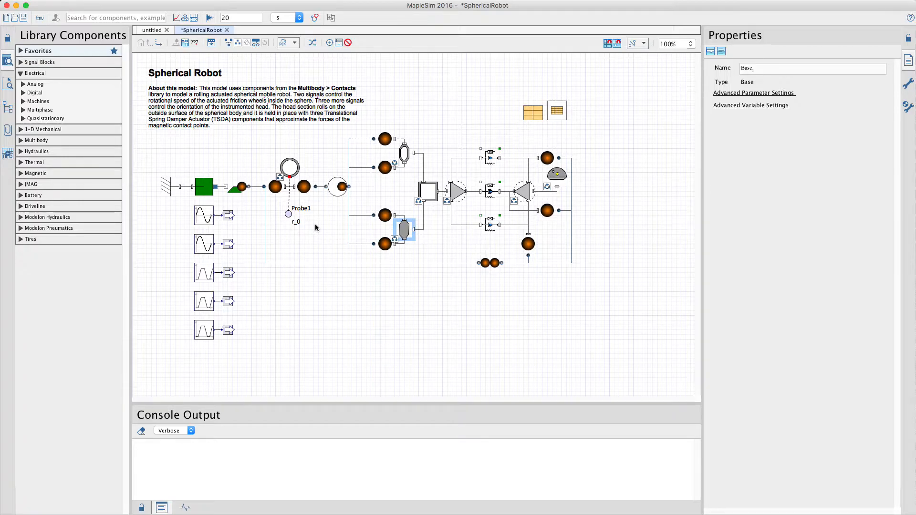
Step: Review the Contact Properties block's settings and the values in the model's Parameters block
{"action": "left_click", "coordinate": [535, 116]}
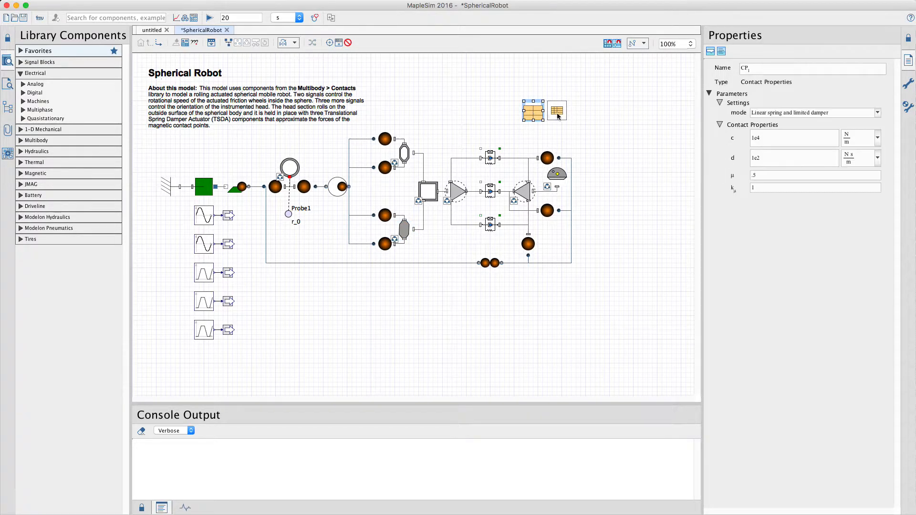
{"action": "left_click", "coordinate": [557, 113]}
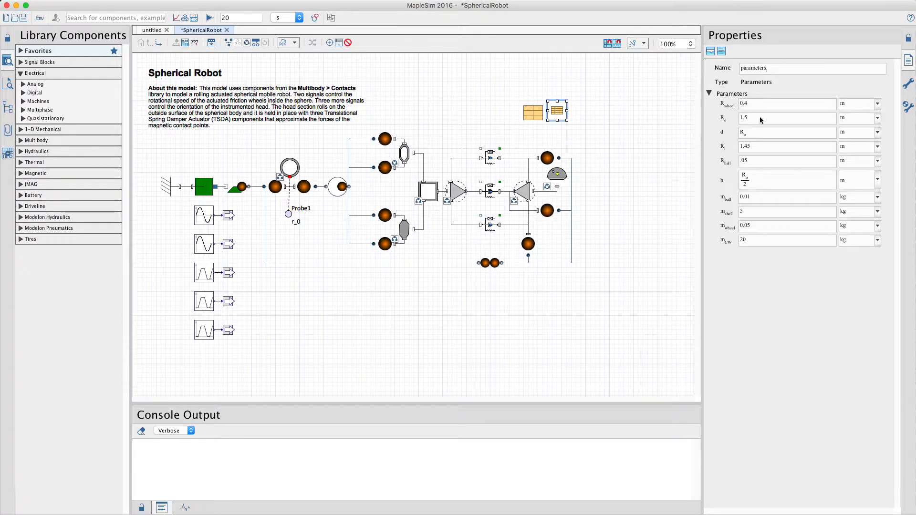
{"action": "left_click", "coordinate": [814, 104]}
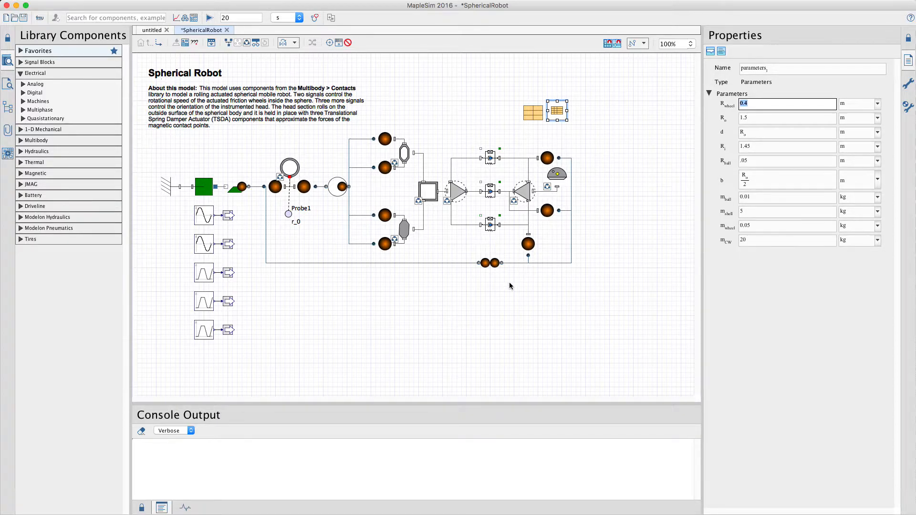
{"action": "left_click", "coordinate": [354, 330]}
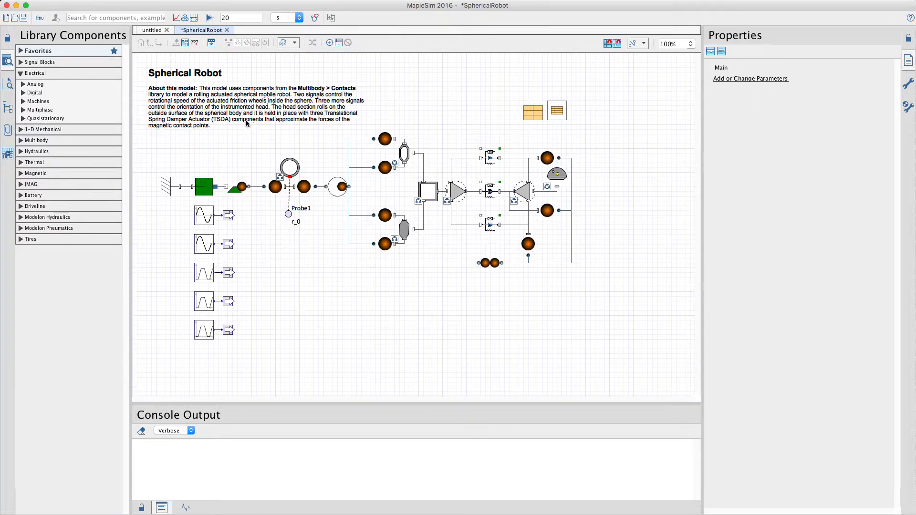
Step: Run the 20 s simulation and examine the Processing Equations details in the console output
{"action": "left_click", "coordinate": [209, 19]}
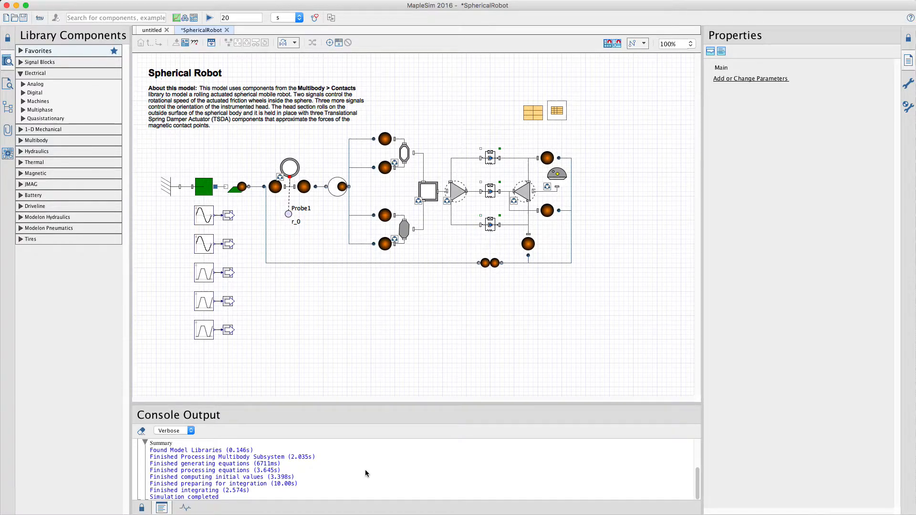
{"action": "scroll", "coordinate": [365, 471], "scroll_direction": "up", "scroll_amount": 3}
{"action": "scroll", "coordinate": [365, 470], "scroll_direction": "up", "scroll_amount": 1}
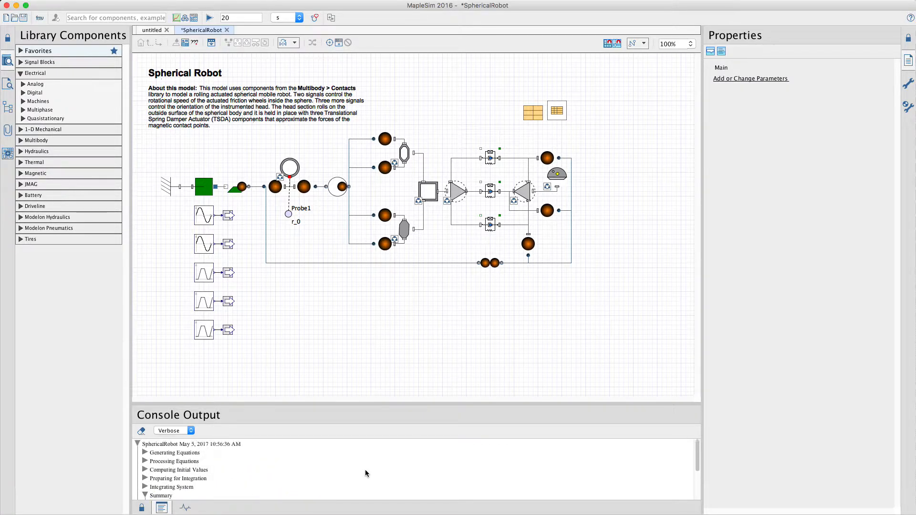
{"action": "left_click", "coordinate": [145, 461]}
{"action": "scroll", "coordinate": [270, 477], "scroll_direction": "down", "scroll_amount": 2}
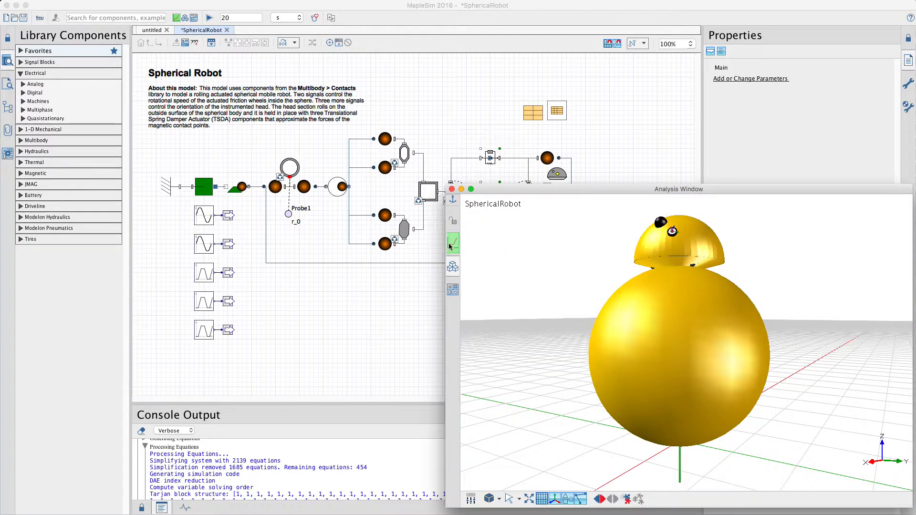
Step: Display the simulation results and frame the robot closely from an elevated angle in the 3-D playback
{"action": "left_click", "coordinate": [453, 243]}
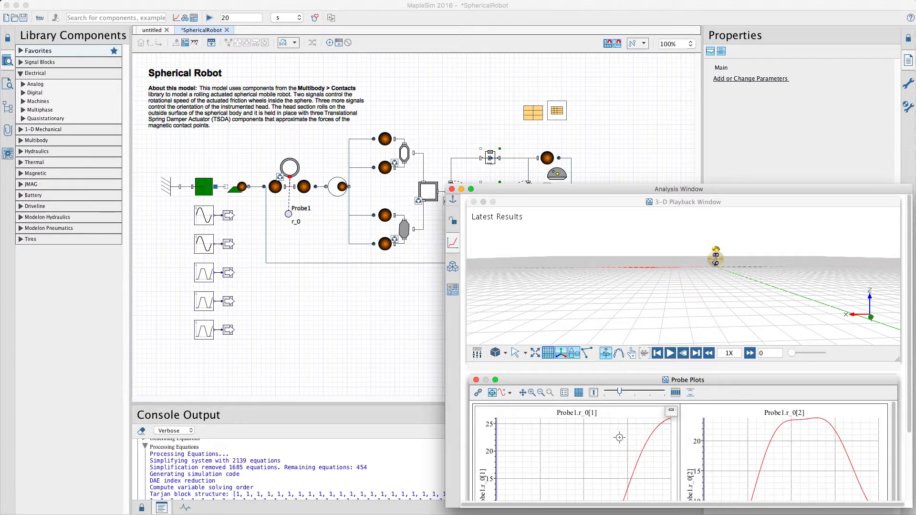
{"action": "left_click_drag", "start_coordinate": [619, 382], "coordinate": [619, 375]}
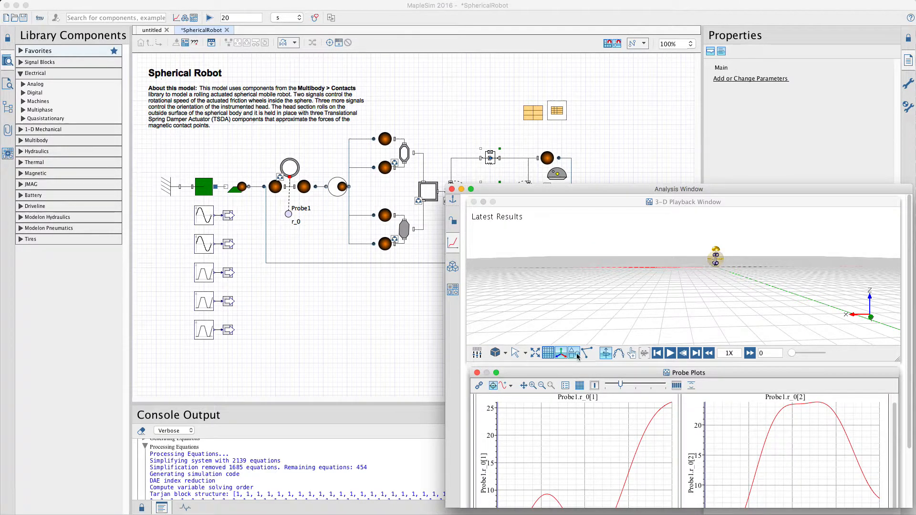
{"action": "left_click", "coordinate": [536, 353]}
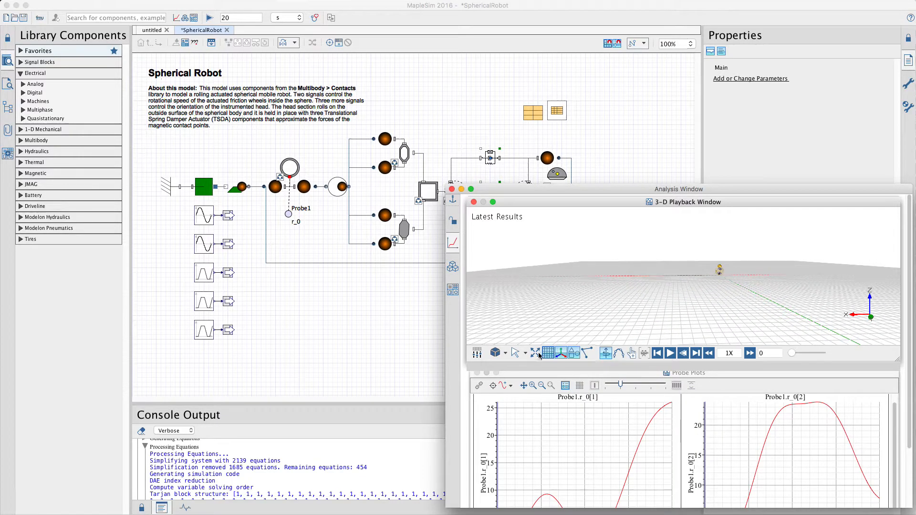
{"action": "scroll", "coordinate": [727, 272], "scroll_direction": "up", "scroll_amount": 5}
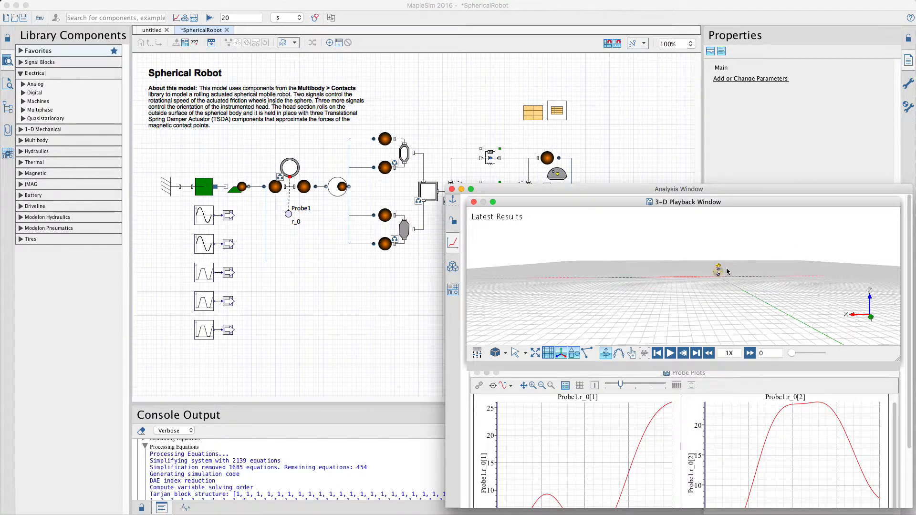
{"action": "scroll", "coordinate": [698, 285], "scroll_direction": "up", "scroll_amount": 3}
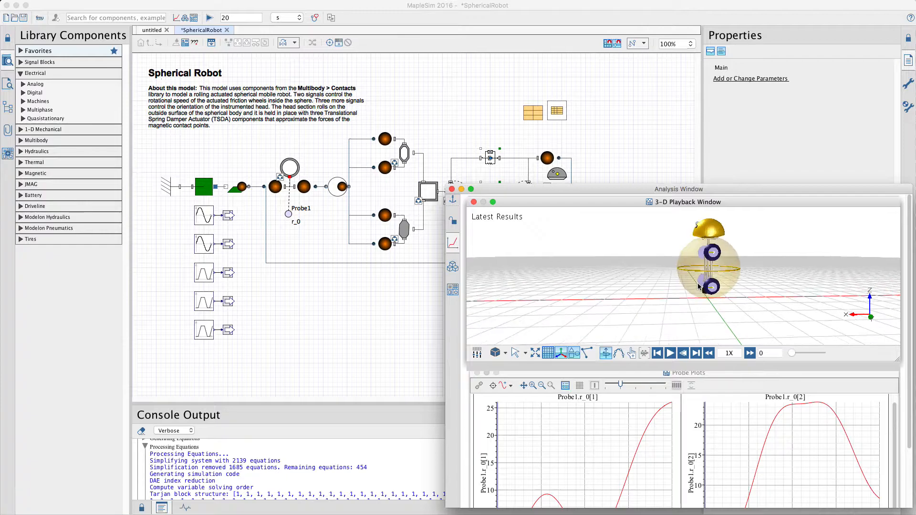
{"action": "left_click_drag", "start_coordinate": [716, 258], "coordinate": [729, 278]}
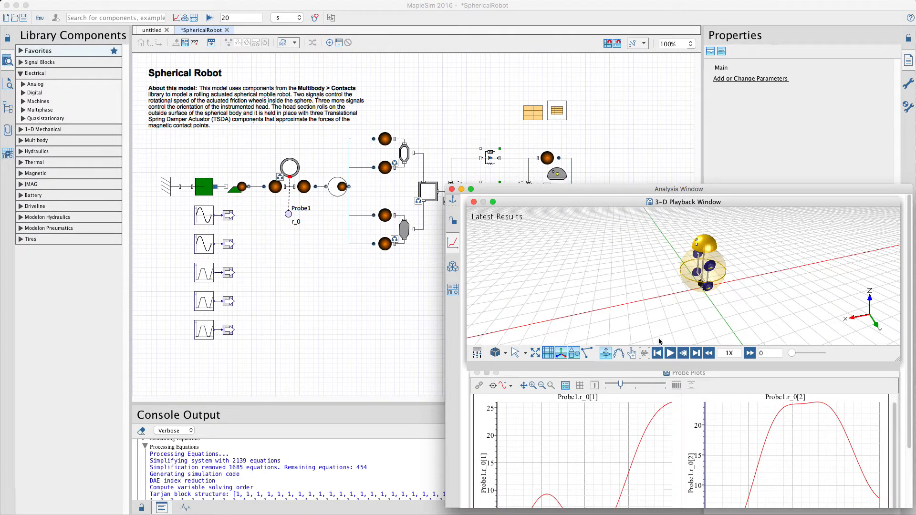
Step: Play the 3-D simulation animation with the camera tracking the robot, and stop it before the end
{"action": "left_click", "coordinate": [632, 353]}
{"action": "left_click", "coordinate": [666, 354]}
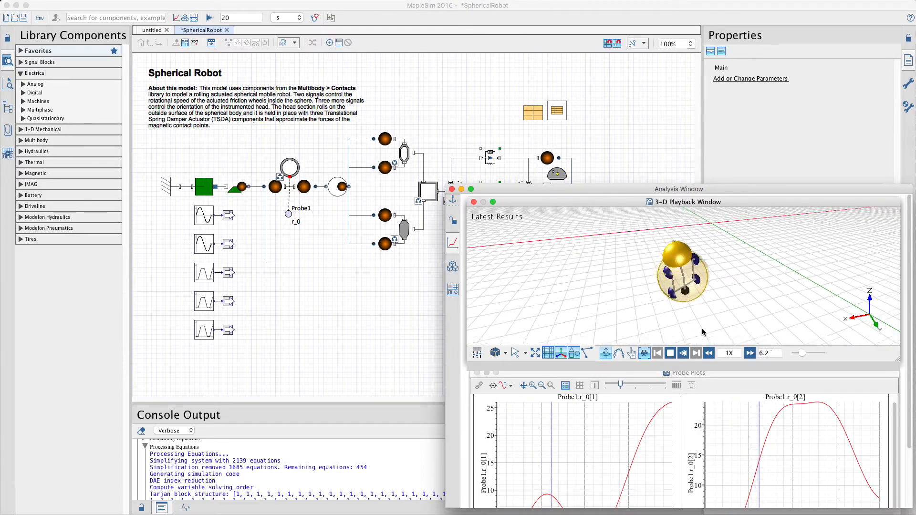
{"action": "left_click", "coordinate": [670, 353]}
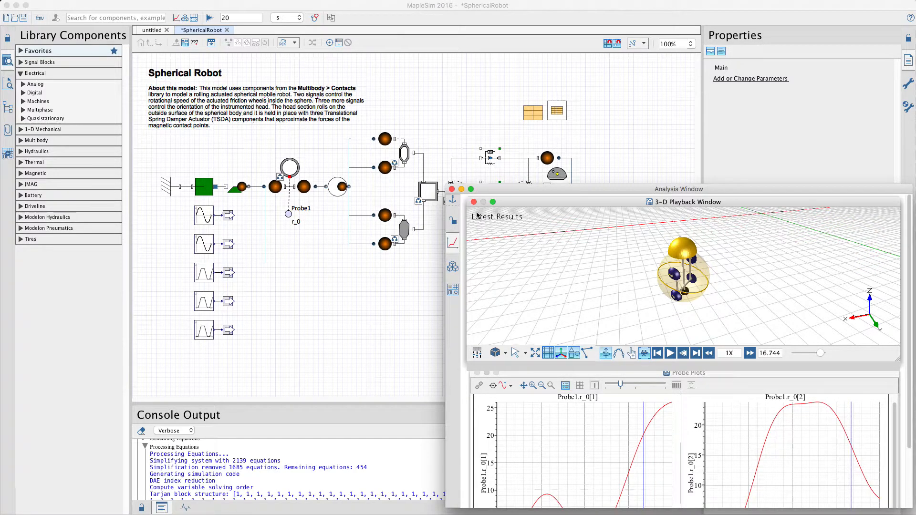
Step: Close the analysis window and switch to the empty untitled model
{"action": "left_click", "coordinate": [451, 189]}
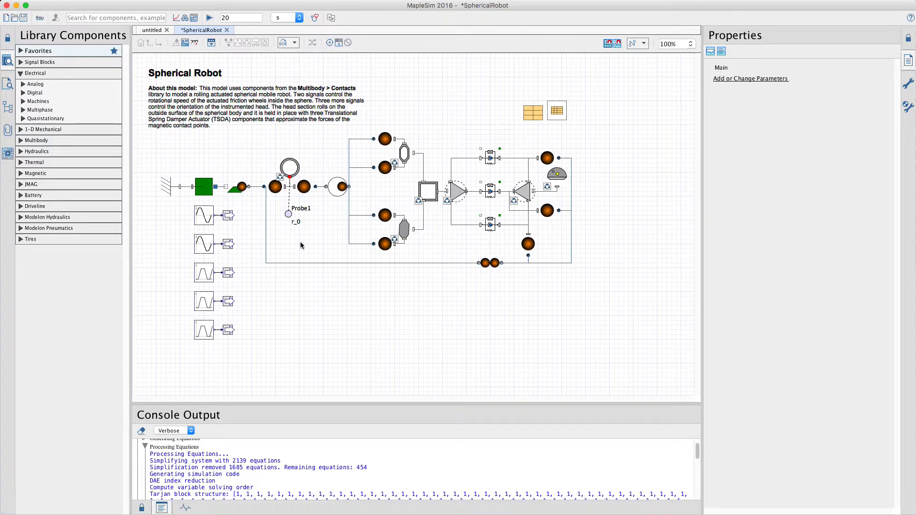
{"action": "left_click", "coordinate": [156, 31]}
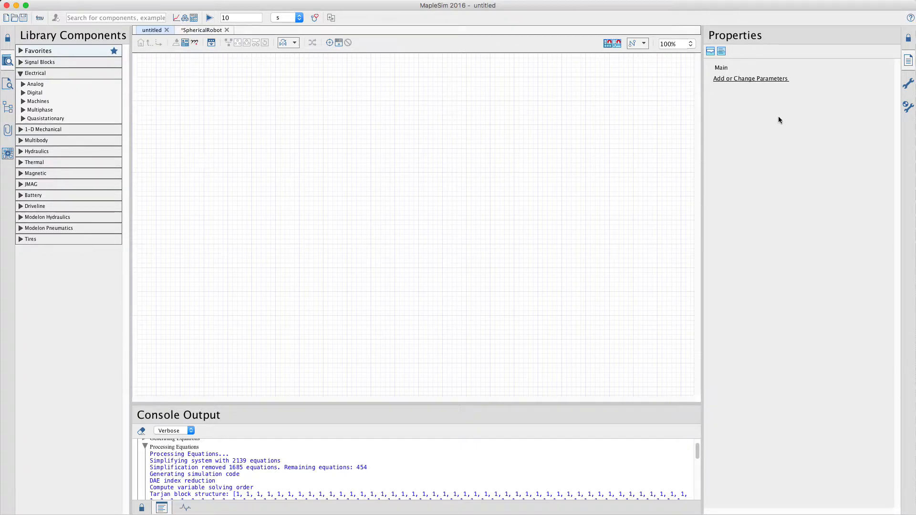
Step: Display the Multibody Settings and the 3-D view in a small window beneath them, and open the Base Radius value for editing
{"action": "left_click", "coordinate": [909, 108]}
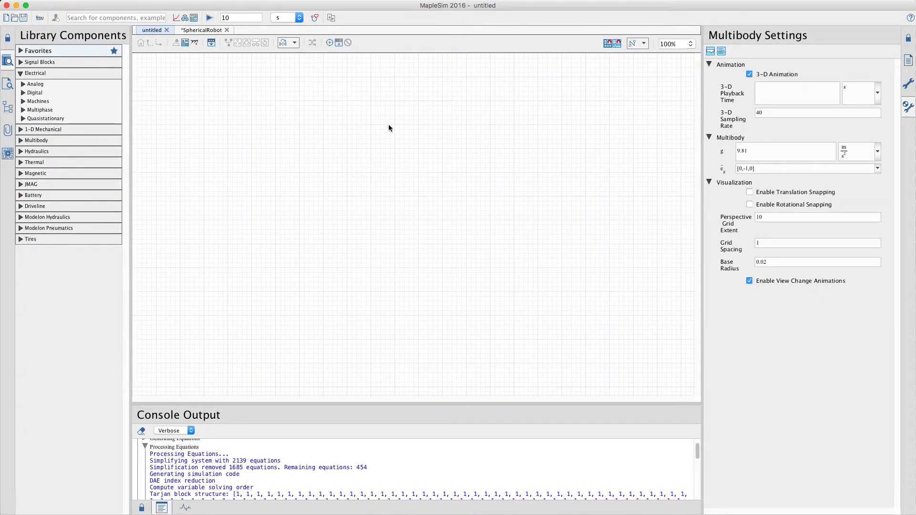
{"action": "left_click", "coordinate": [186, 19]}
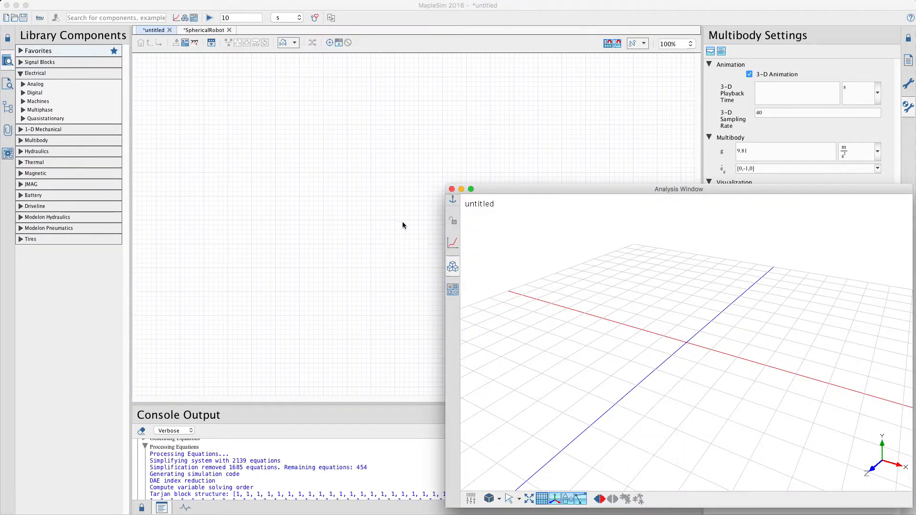
{"action": "scroll", "coordinate": [697, 345], "scroll_direction": "up", "scroll_amount": 3}
{"action": "scroll", "coordinate": [696, 349], "scroll_direction": "up", "scroll_amount": 2}
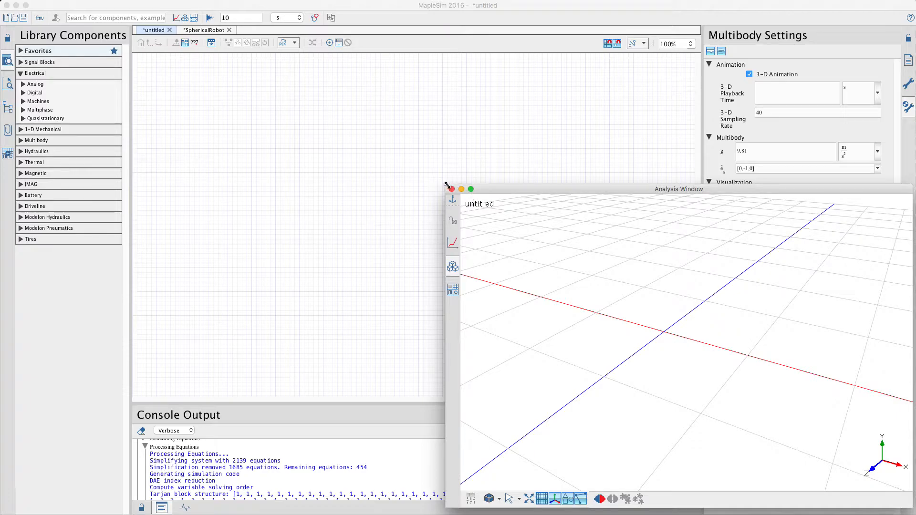
{"action": "left_click_drag", "start_coordinate": [447, 185], "coordinate": [451, 245]}
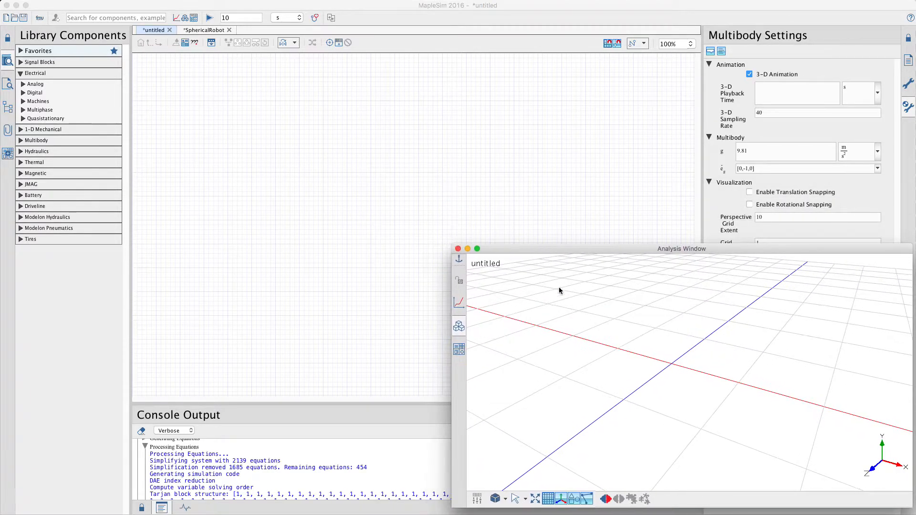
{"action": "left_click_drag", "start_coordinate": [673, 397], "coordinate": [669, 378]}
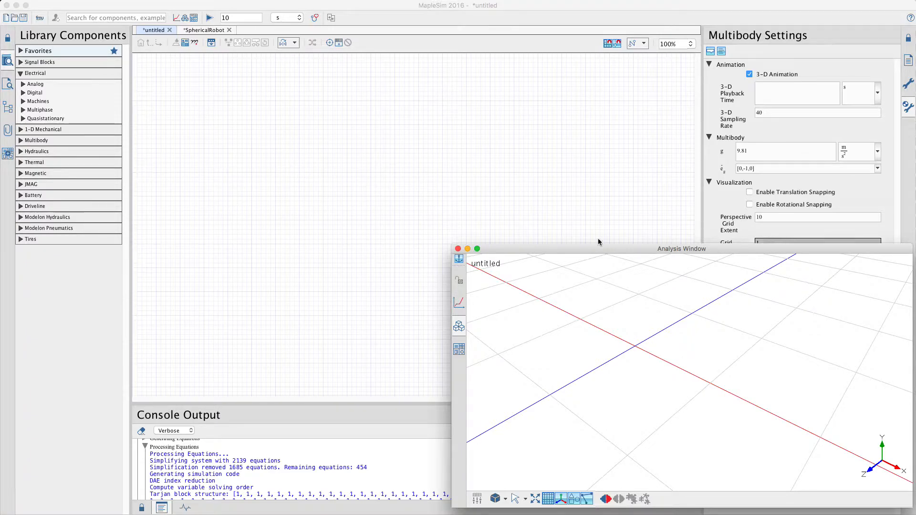
{"action": "left_click_drag", "start_coordinate": [452, 244], "coordinate": [457, 306]}
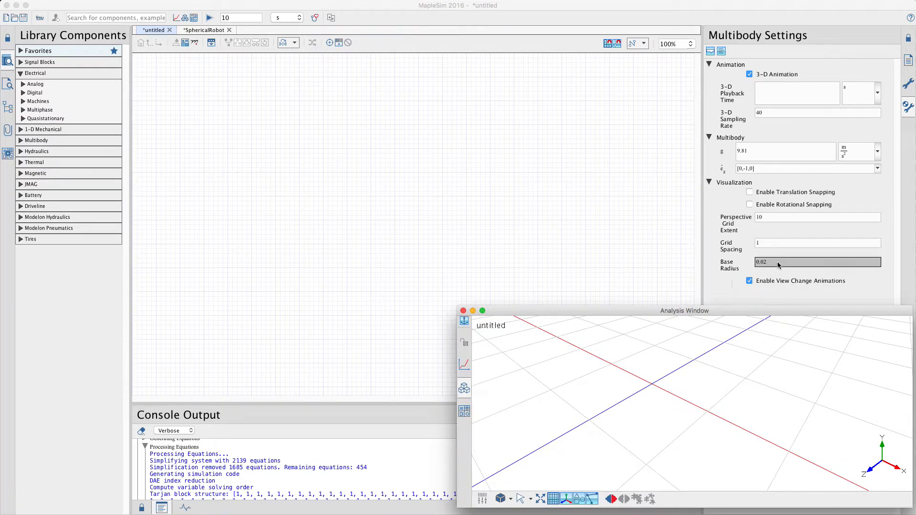
{"action": "left_click", "coordinate": [761, 261]}
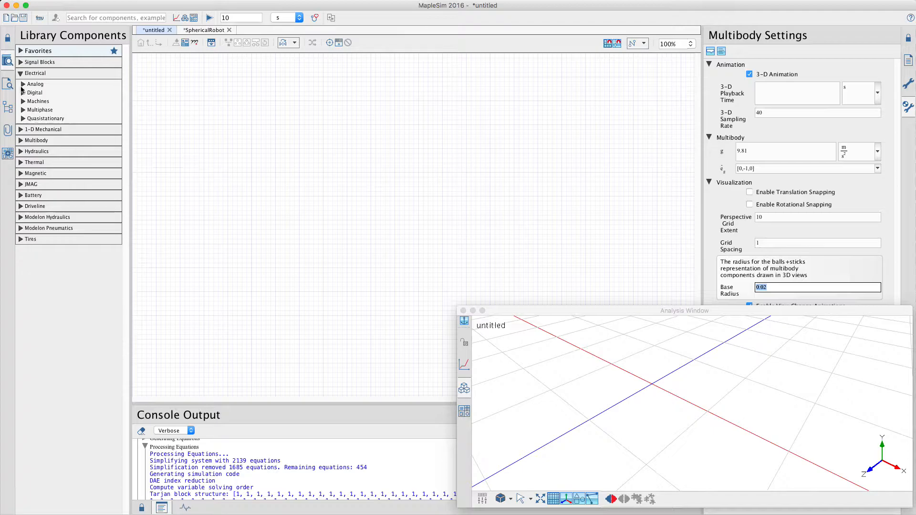
Step: Add a Rigid Body Frame from the Multibody Bodies and Frames library to the empty model
{"action": "left_click", "coordinate": [21, 140]}
{"action": "left_click", "coordinate": [22, 151]}
{"action": "left_click_drag", "start_coordinate": [90, 225], "coordinate": [271, 158]}
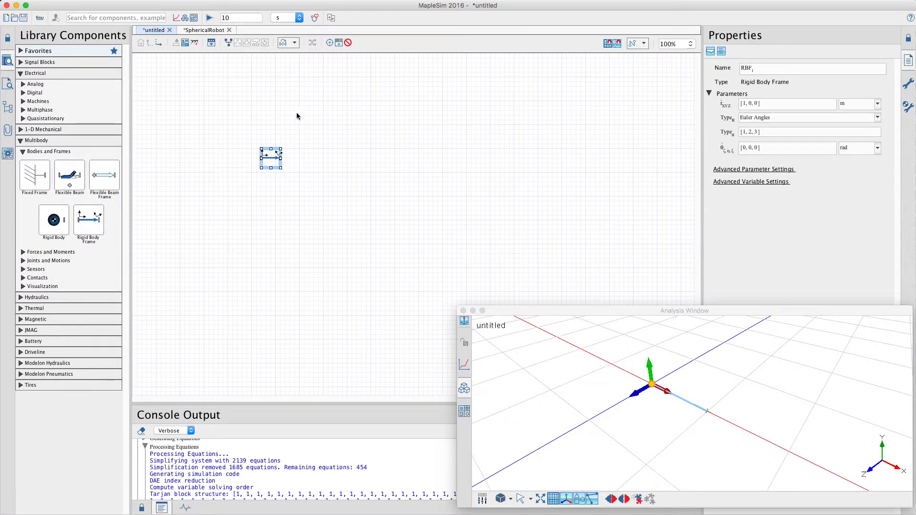
Step: Set the Base Radius of the multibody visualization to 0.1 and deselect the rigid body frame
{"action": "scroll", "coordinate": [676, 403], "scroll_direction": "up", "scroll_amount": 3}
{"action": "scroll", "coordinate": [676, 403], "scroll_direction": "up", "scroll_amount": 2}
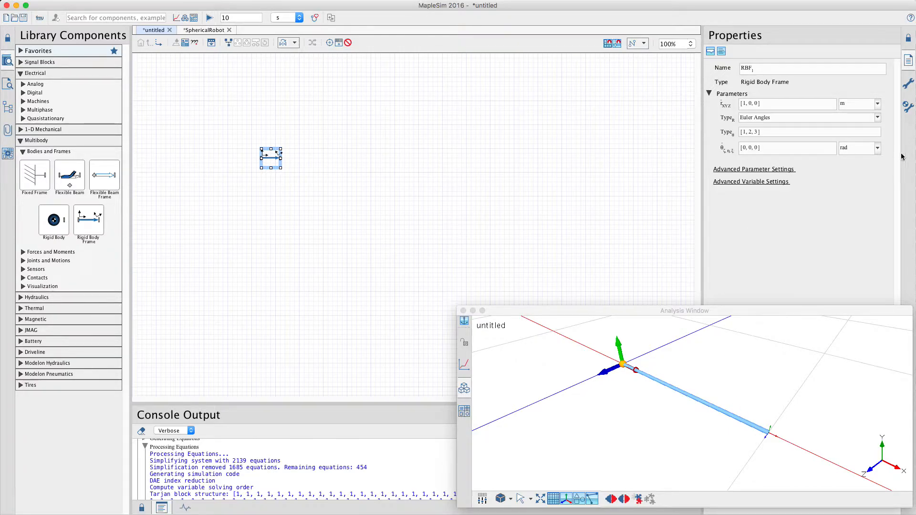
{"action": "left_click", "coordinate": [909, 104]}
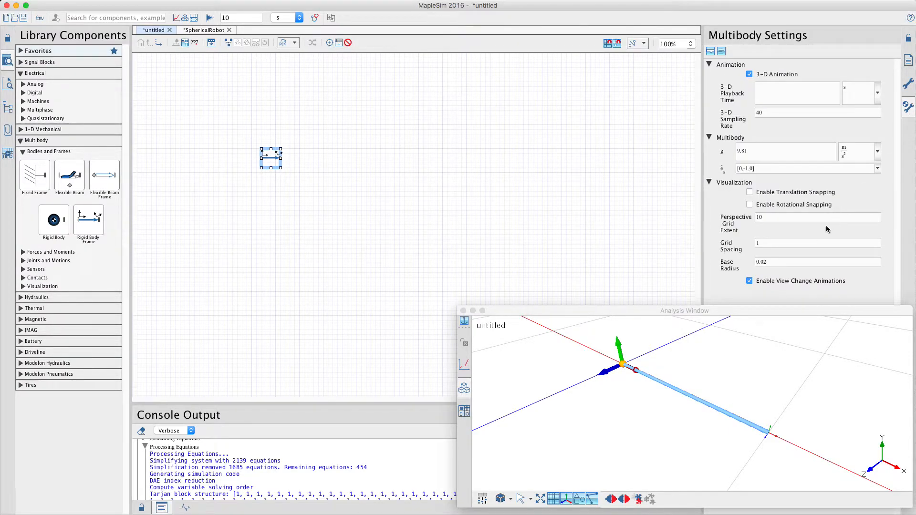
{"action": "left_click", "coordinate": [790, 263]}
{"action": "type", "text": "0.1"}
{"action": "left_click", "coordinate": [805, 244]}
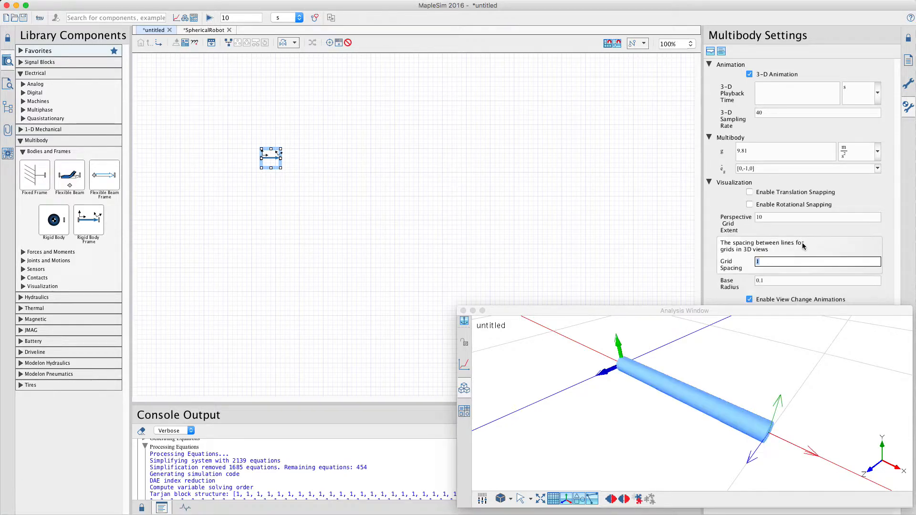
{"action": "left_click", "coordinate": [636, 431]}
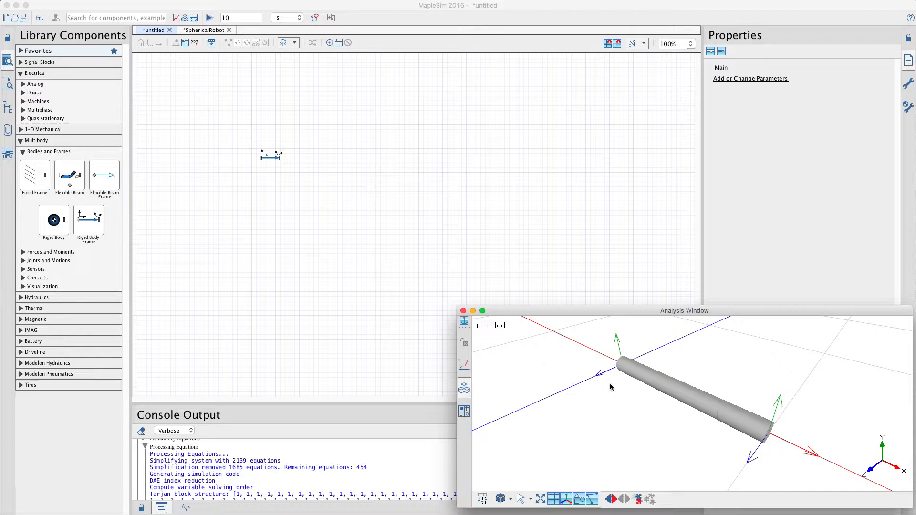
Step: Enlarge the 3-D view window, shift the rigid body frame slightly up, and add a Rigid Body above it
{"action": "left_click_drag", "start_coordinate": [457, 309], "coordinate": [456, 199]}
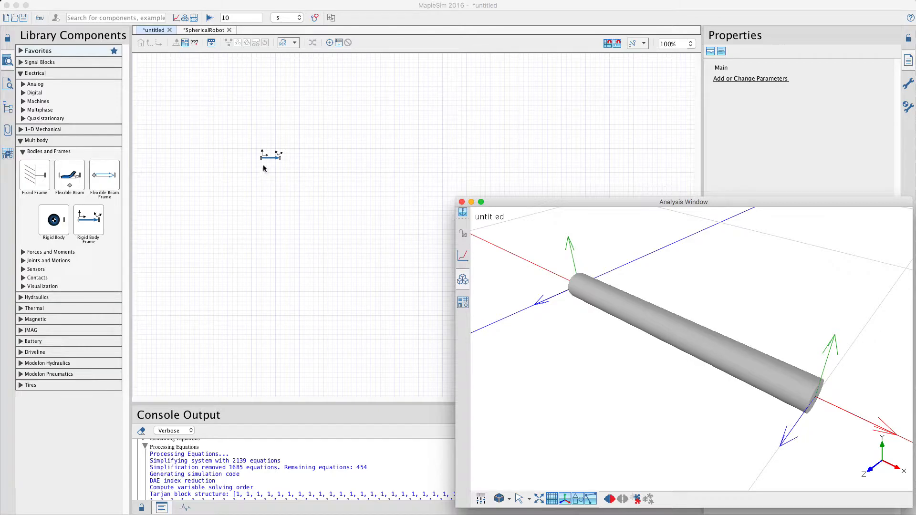
{"action": "left_click_drag", "start_coordinate": [272, 159], "coordinate": [273, 149]}
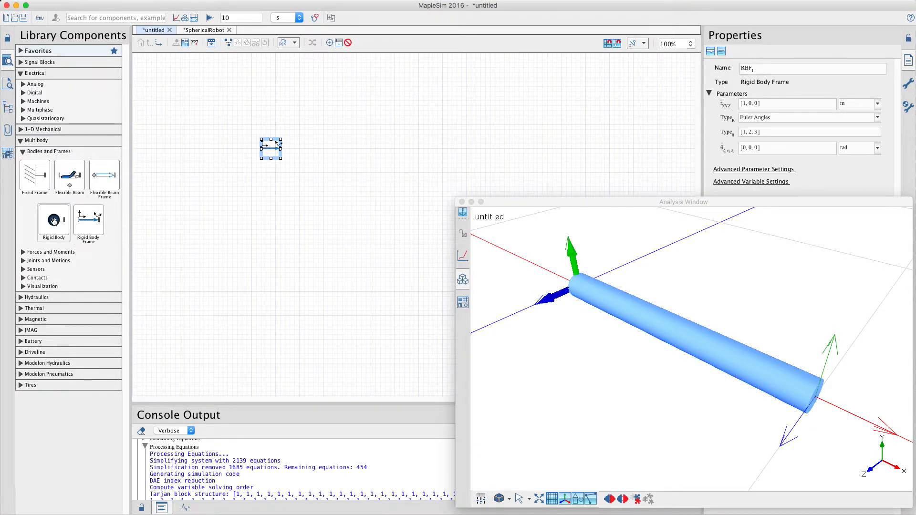
{"action": "left_click_drag", "start_coordinate": [53, 220], "coordinate": [303, 131]}
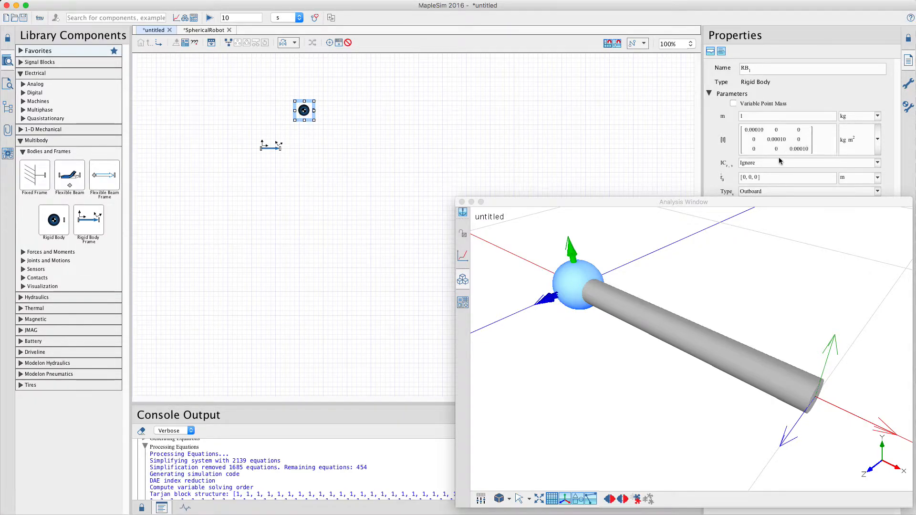
Step: Examine the rigid body's mass, inertia and initial condition parameters with the 3-D view moved out of the way
{"action": "left_click_drag", "start_coordinate": [604, 201], "coordinate": [390, 209]}
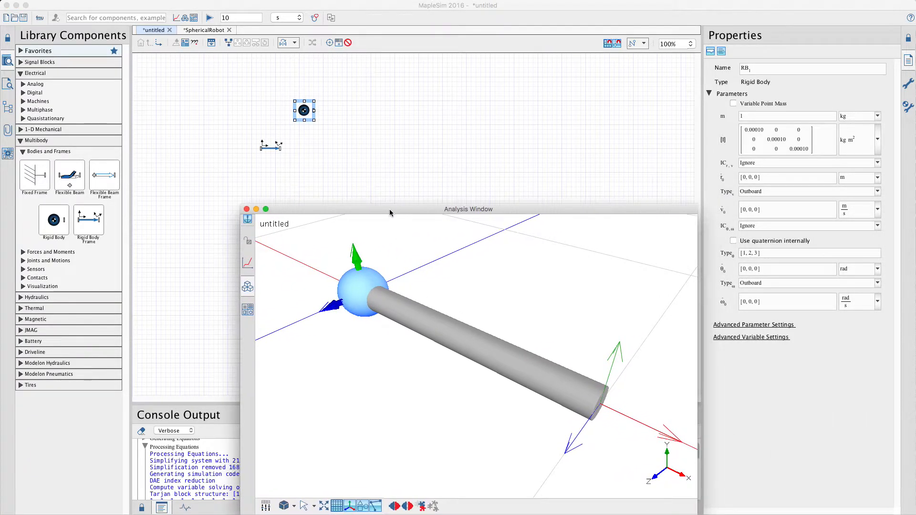
{"action": "left_click", "coordinate": [797, 120]}
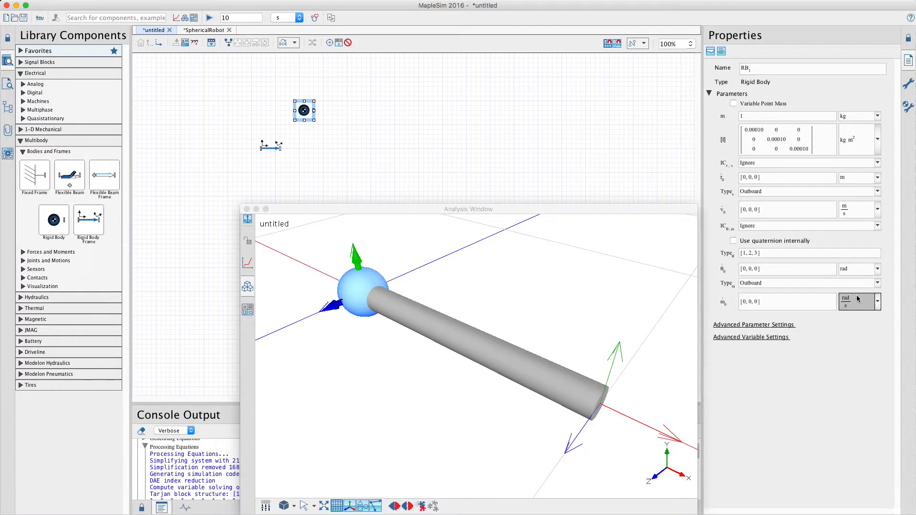
{"action": "left_click", "coordinate": [769, 118]}
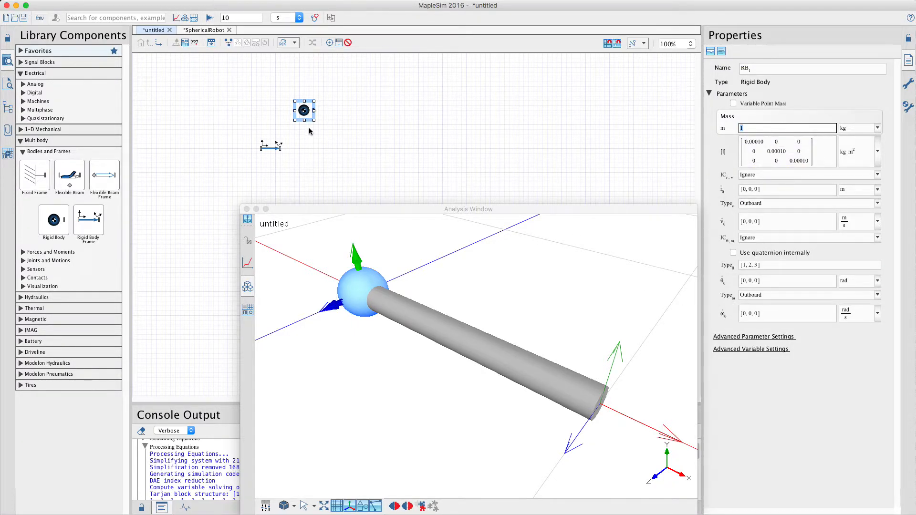
{"action": "left_click_drag", "start_coordinate": [309, 208], "coordinate": [489, 202]}
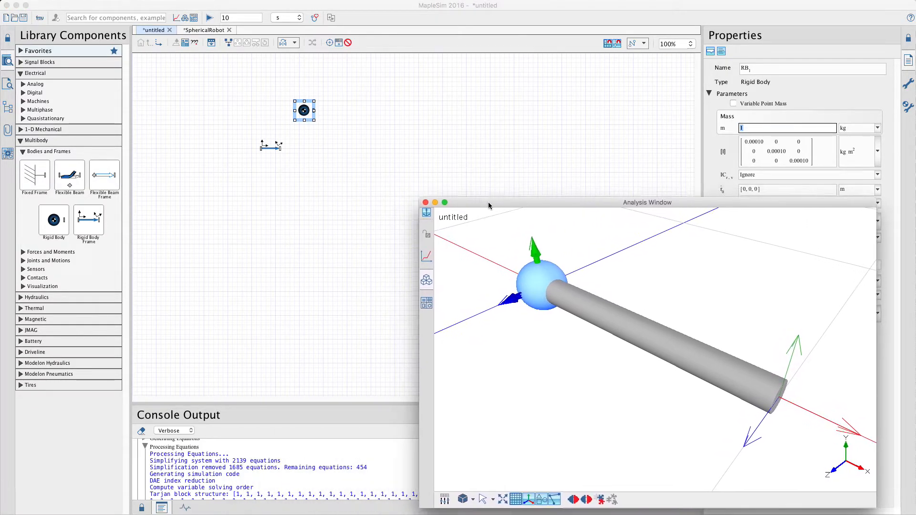
Step: Connect the rigid body to the outer end of the rigid body frame and centre the assembly in the 3-D view
{"action": "left_click", "coordinate": [304, 137]}
{"action": "left_click", "coordinate": [313, 110]}
{"action": "left_click", "coordinate": [282, 148]}
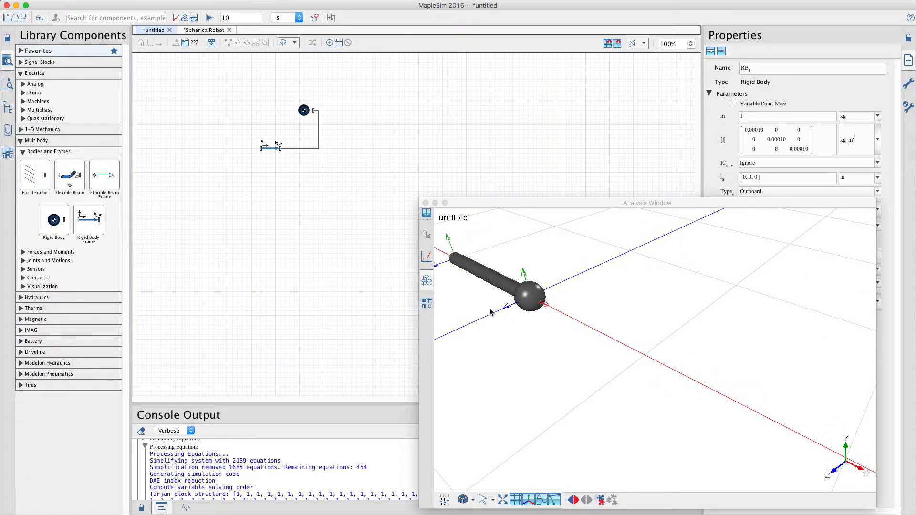
{"action": "left_click_drag", "start_coordinate": [494, 313], "coordinate": [626, 353]}
{"action": "left_click_drag", "start_coordinate": [617, 386], "coordinate": [552, 385]}
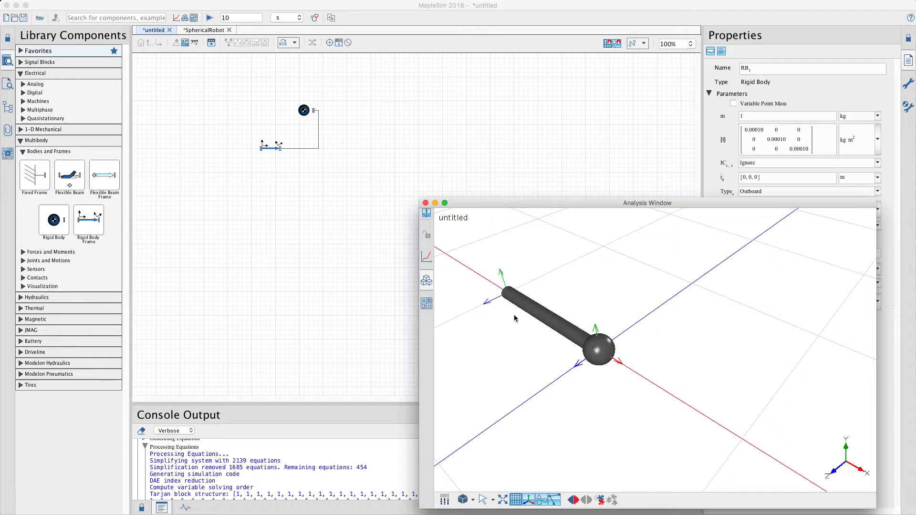
Step: Add a Fixed Frame on the left of the diagram and align the rigid body frame and its rigid body with it
{"action": "left_click_drag", "start_coordinate": [271, 152], "coordinate": [251, 139]}
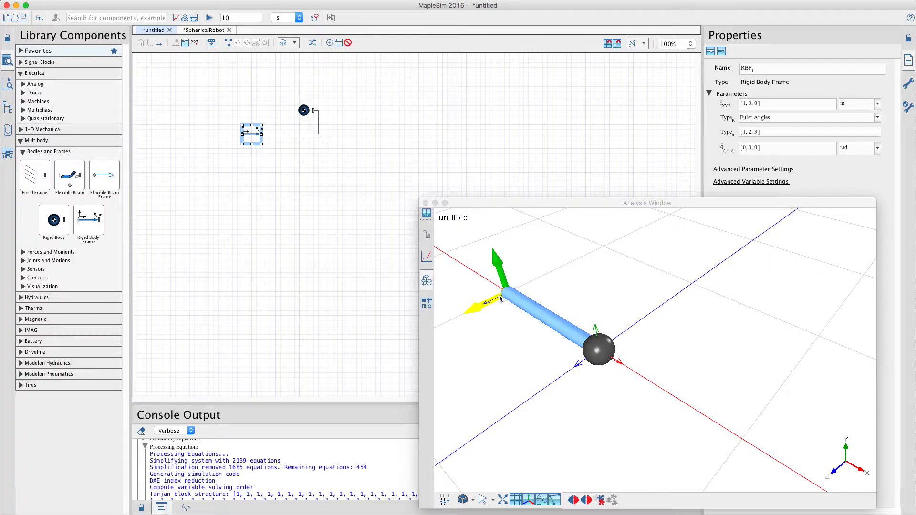
{"action": "left_click_drag", "start_coordinate": [37, 179], "coordinate": [173, 151]}
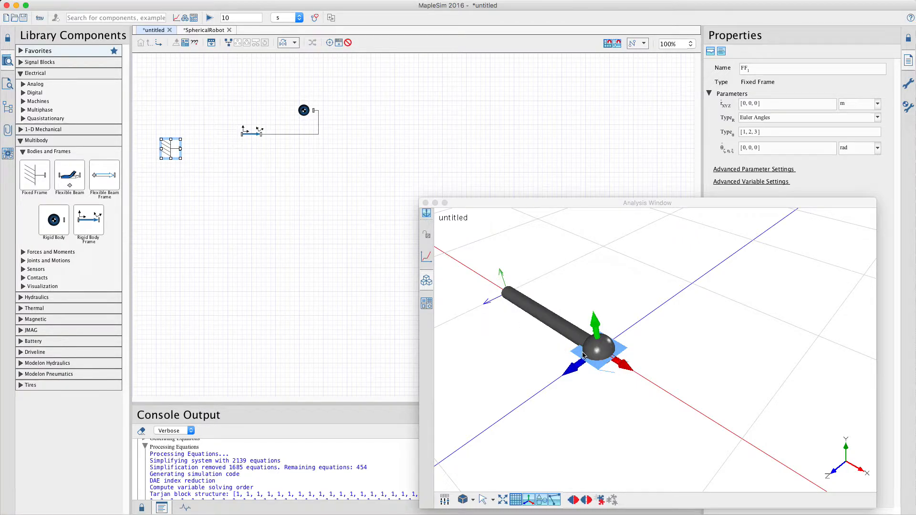
{"action": "left_click_drag", "start_coordinate": [368, 150], "coordinate": [236, 95]}
{"action": "left_click_drag", "start_coordinate": [252, 142], "coordinate": [252, 156]}
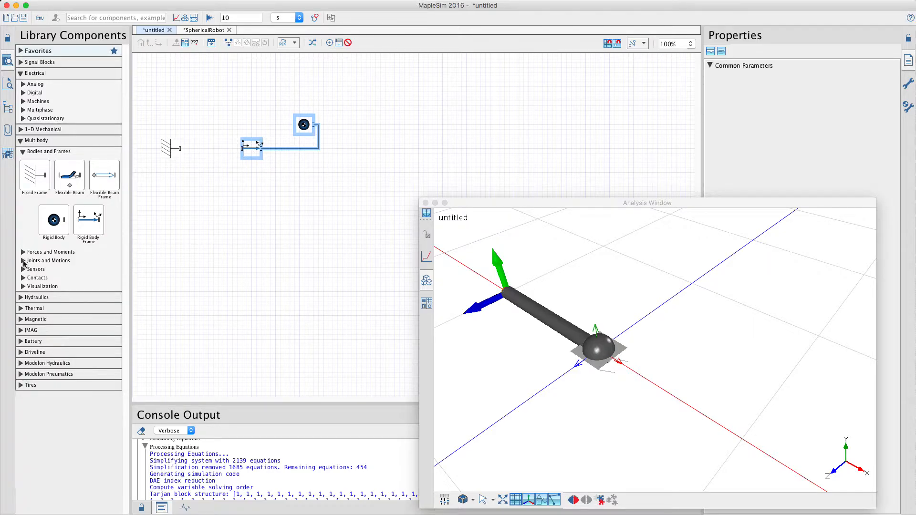
Step: Insert a Revolute joint beside the fixed frame and connect it to the inner end of the rigid body frame
{"action": "left_click", "coordinate": [23, 261]}
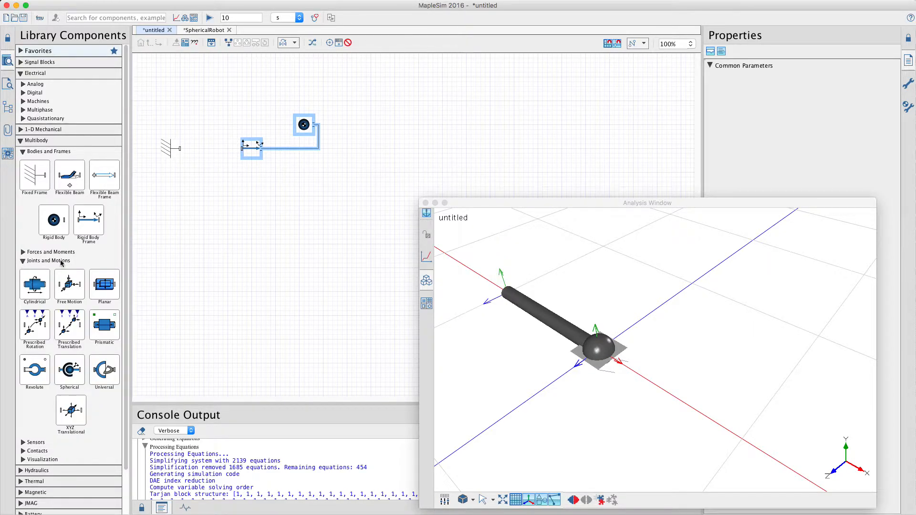
{"action": "left_click_drag", "start_coordinate": [35, 371], "coordinate": [198, 148]}
{"action": "left_click", "coordinate": [210, 113]}
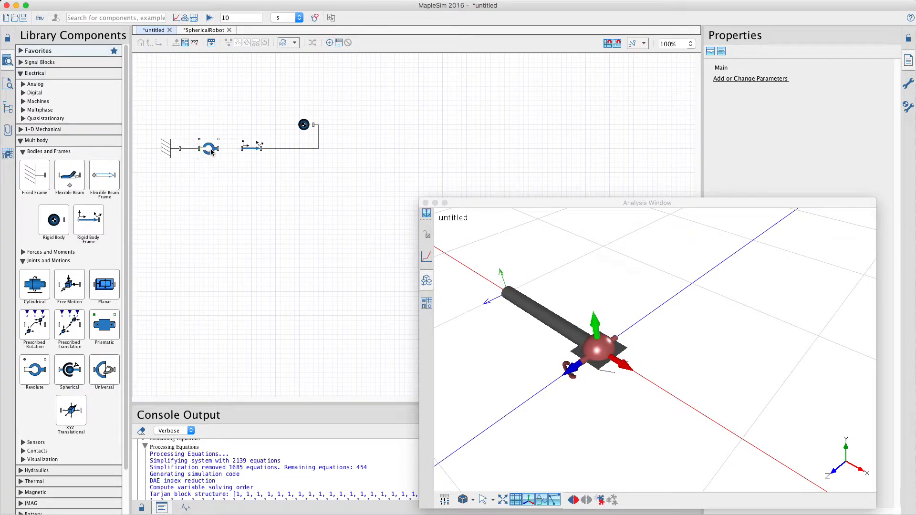
{"action": "left_click_drag", "start_coordinate": [219, 148], "coordinate": [241, 149]}
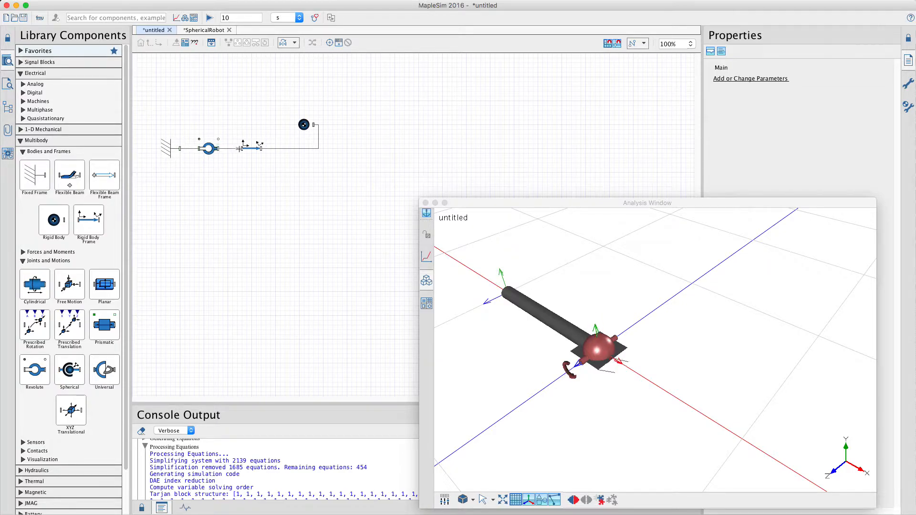
Step: Inspect the revolute joint and rigid body frame in the 3-D view, and shift the whole diagram right and slightly down
{"action": "left_click", "coordinate": [214, 150]}
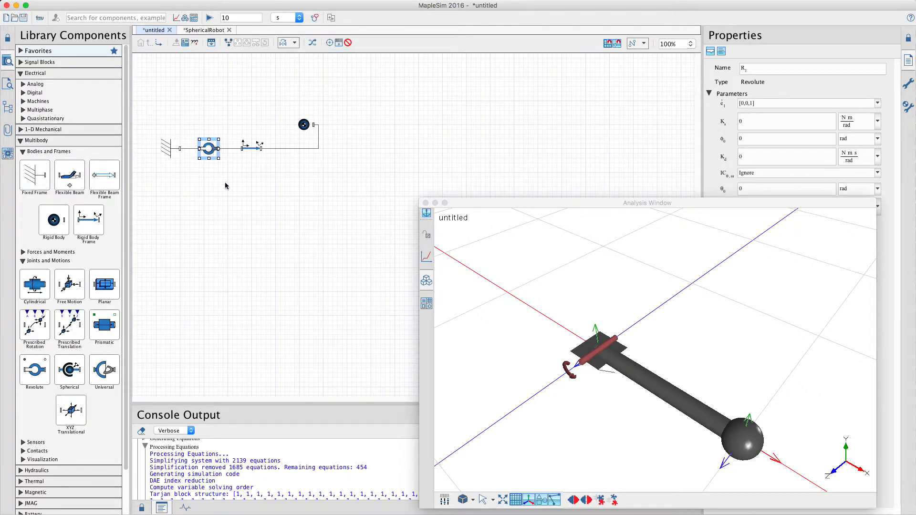
{"action": "left_click", "coordinate": [226, 186]}
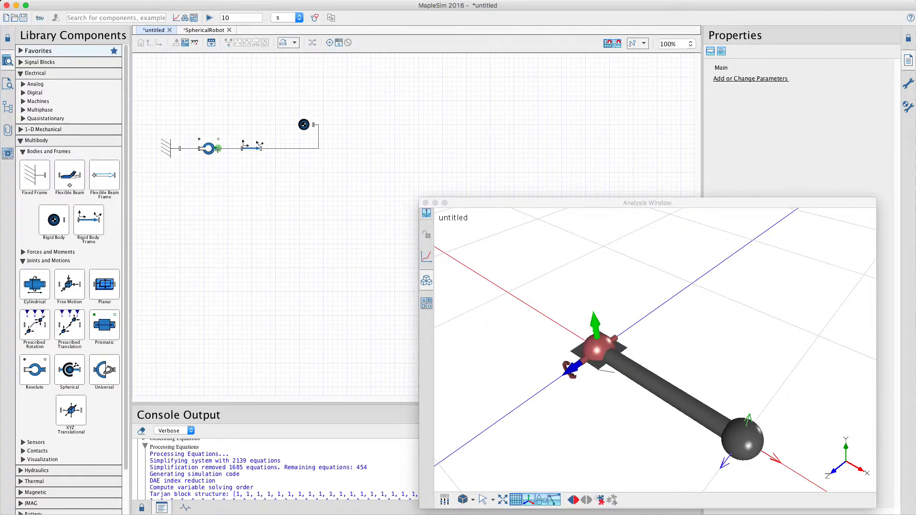
{"action": "left_click", "coordinate": [255, 148]}
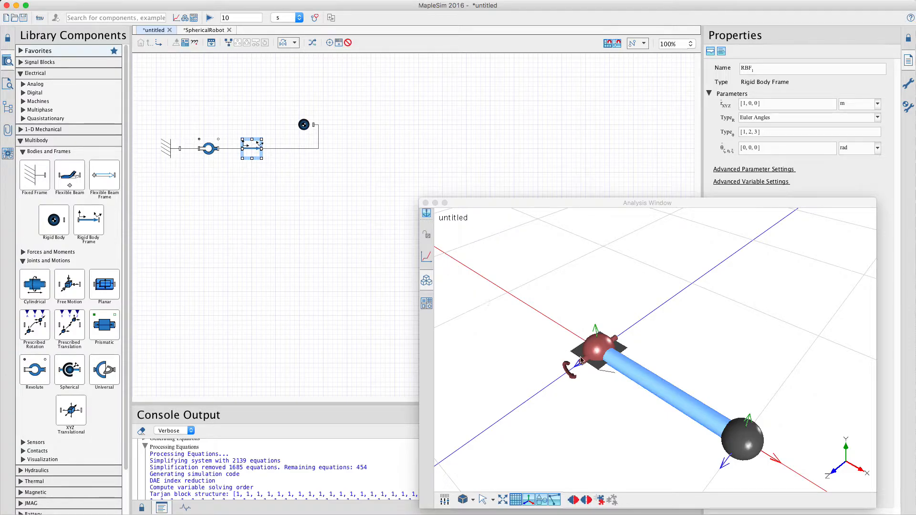
{"action": "left_click_drag", "start_coordinate": [581, 360], "coordinate": [534, 300]}
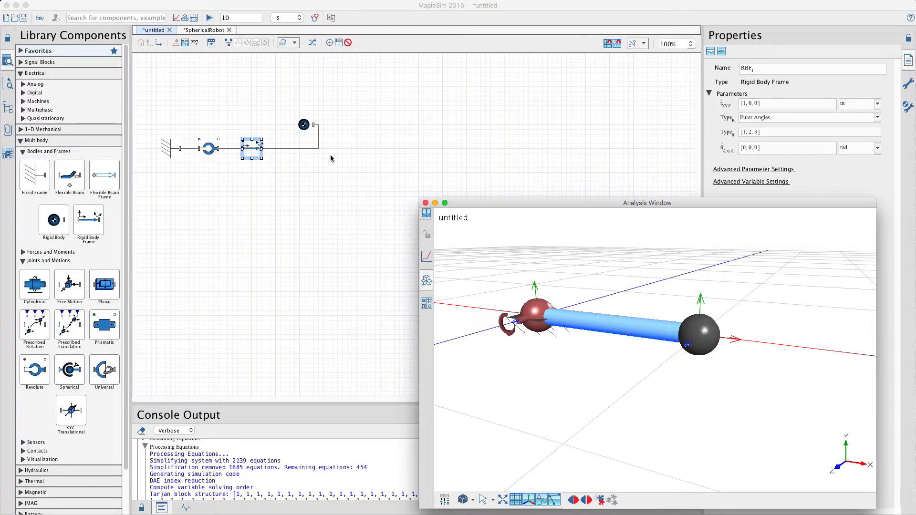
{"action": "left_click_drag", "start_coordinate": [345, 164], "coordinate": [152, 105]}
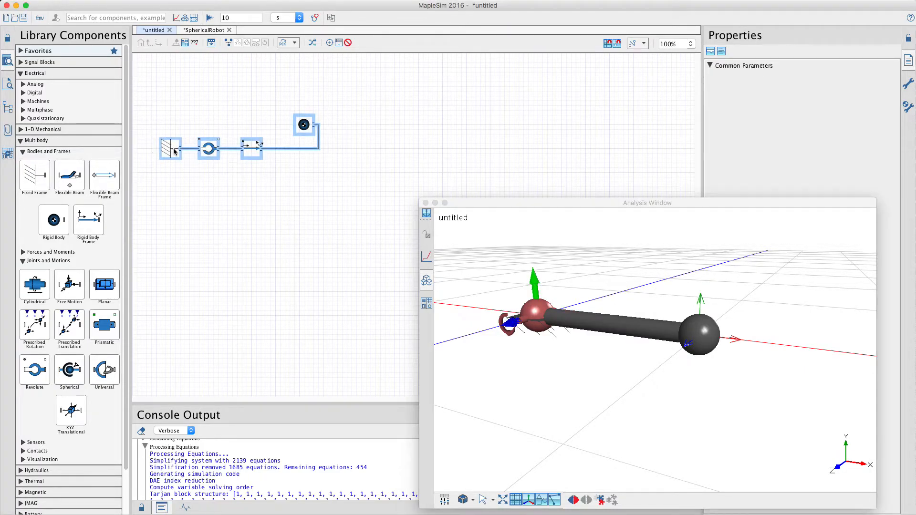
{"action": "left_click_drag", "start_coordinate": [174, 150], "coordinate": [241, 162]}
{"action": "left_click", "coordinate": [321, 100]}
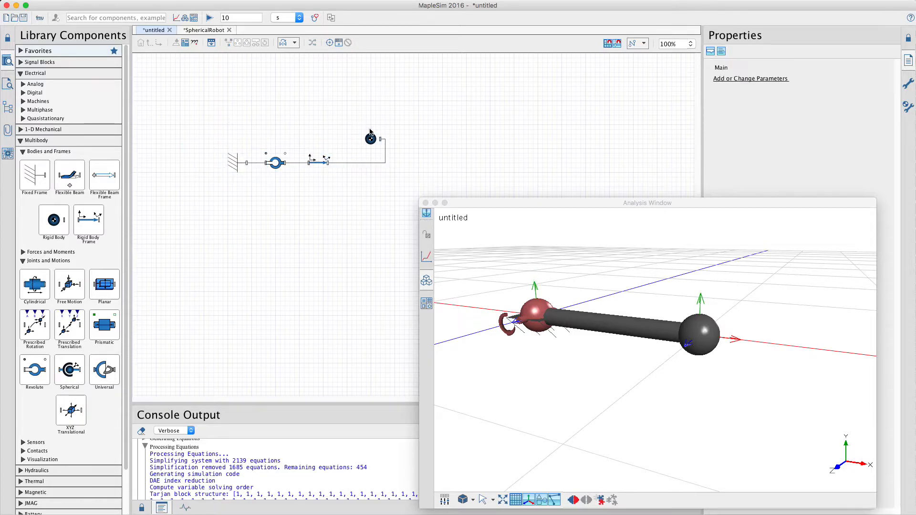
Step: Attach a probe measuring the angle to the revolute joint's rotational flange and place it above the joint
{"action": "left_click", "coordinate": [373, 139]}
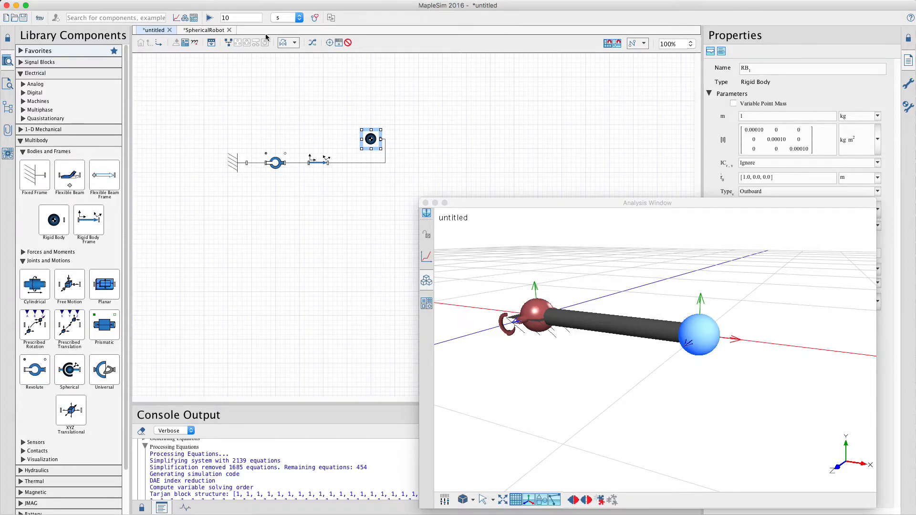
{"action": "left_click", "coordinate": [329, 42]}
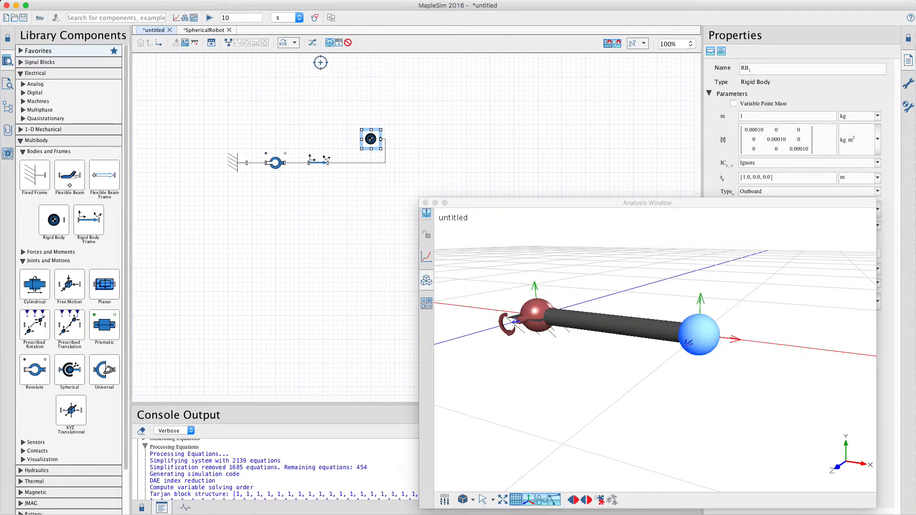
{"action": "left_click", "coordinate": [285, 152]}
{"action": "left_click", "coordinate": [315, 112]}
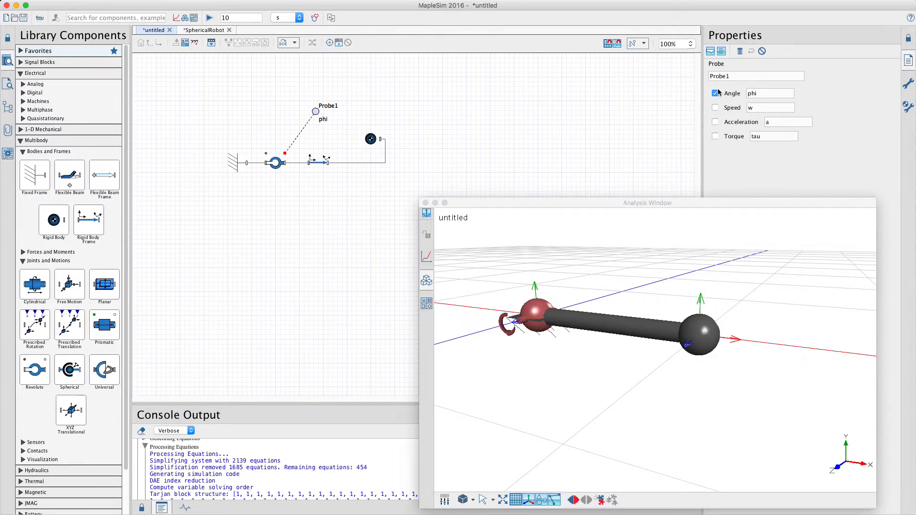
Step: Add speed and acceleration to the quantities measured by Probe1, and run the 10 s simulation to display its results
{"action": "left_click", "coordinate": [715, 108]}
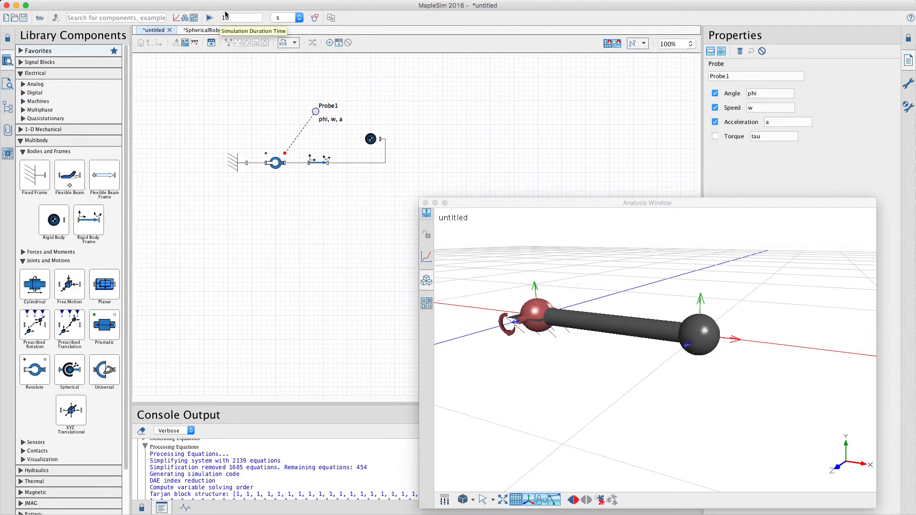
{"action": "left_click", "coordinate": [209, 18]}
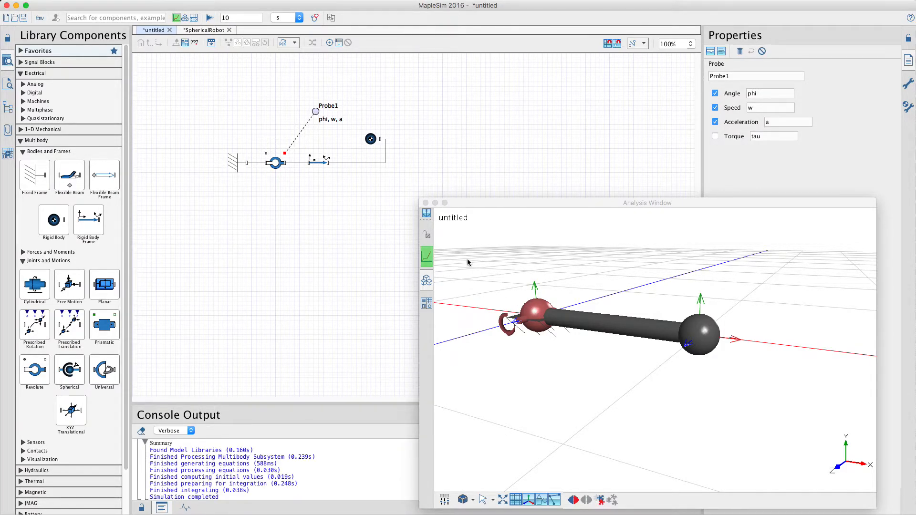
{"action": "left_click", "coordinate": [427, 258]}
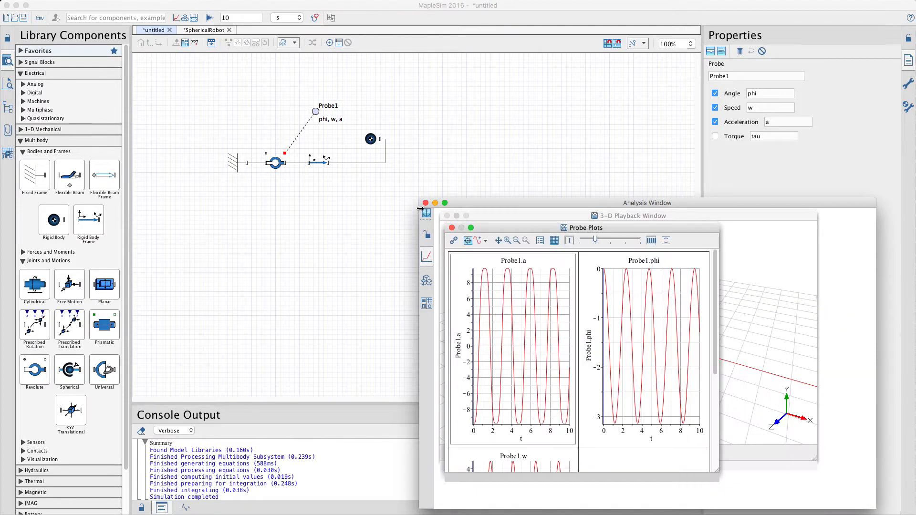
Step: Enlarge the Analysis Window, tile the probe plots above the 3-D playback, and fit all probe plots in their window
{"action": "left_click_drag", "start_coordinate": [419, 199], "coordinate": [234, 119]}
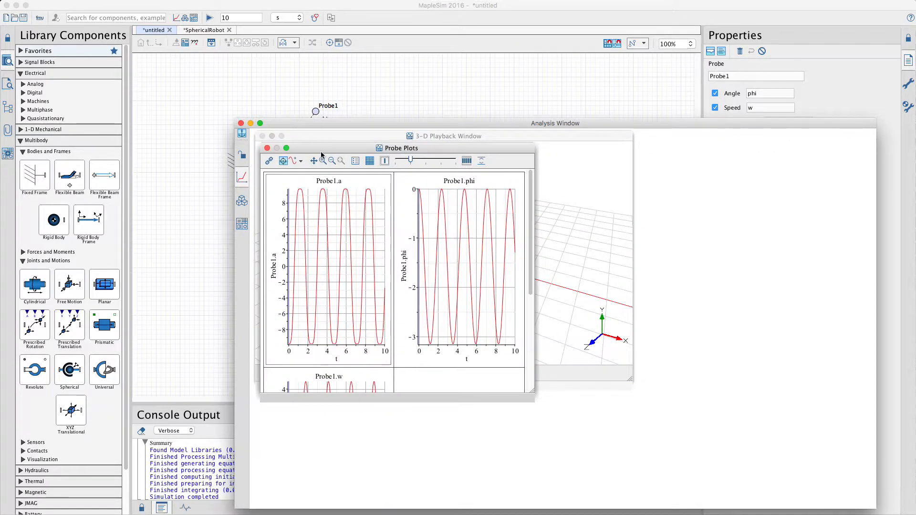
{"action": "left_click_drag", "start_coordinate": [321, 155], "coordinate": [647, 201]}
{"action": "left_click_drag", "start_coordinate": [861, 443], "coordinate": [852, 356]}
{"action": "left_click_drag", "start_coordinate": [739, 203], "coordinate": [712, 321]}
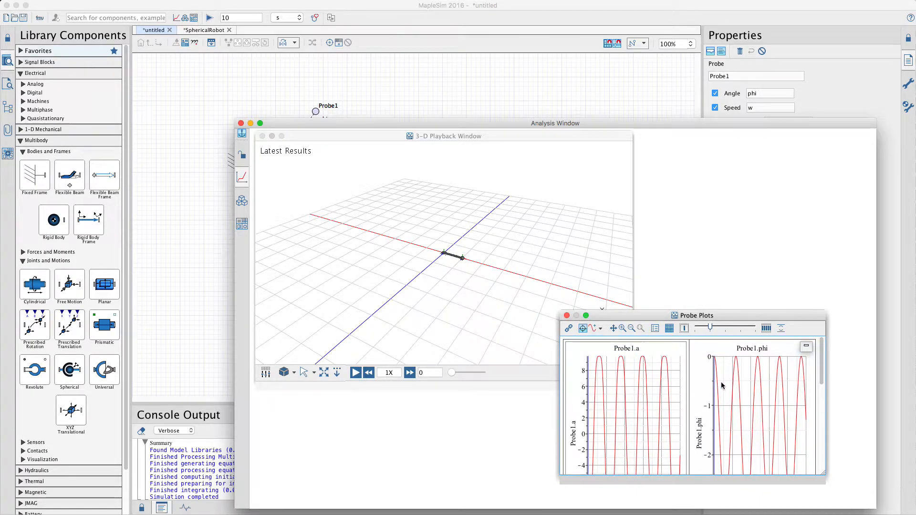
{"action": "key", "text": "super+t"}
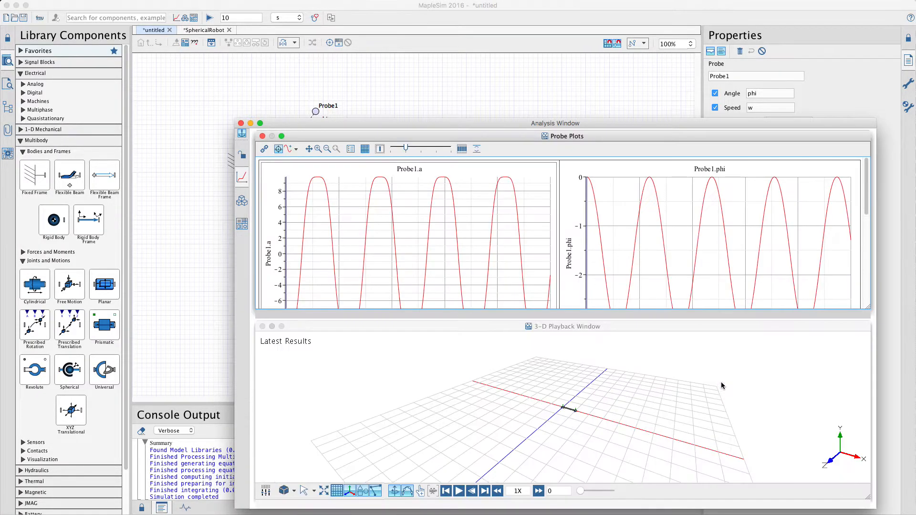
{"action": "scroll", "coordinate": [585, 421], "scroll_direction": "up", "scroll_amount": 5}
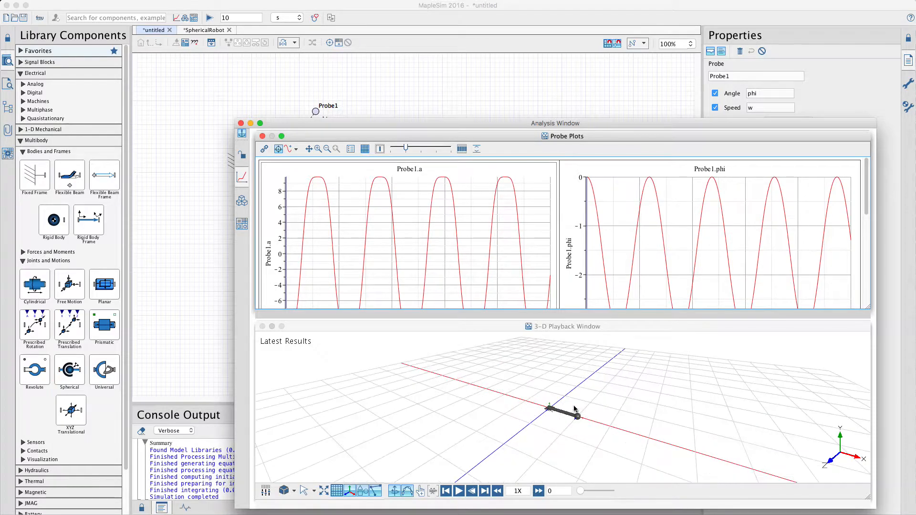
{"action": "left_click", "coordinate": [476, 149]}
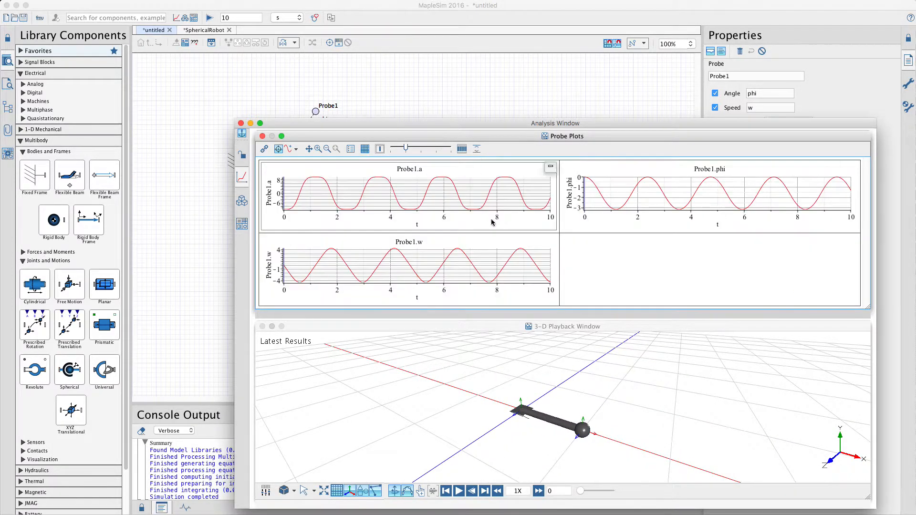
Step: Play the pendulum animation in the 3-D playback with a closer view, scrub its time slider, and stop the playback
{"action": "scroll", "coordinate": [554, 424], "scroll_direction": "up", "scroll_amount": 1}
{"action": "scroll", "coordinate": [553, 424], "scroll_direction": "up", "scroll_amount": 1}
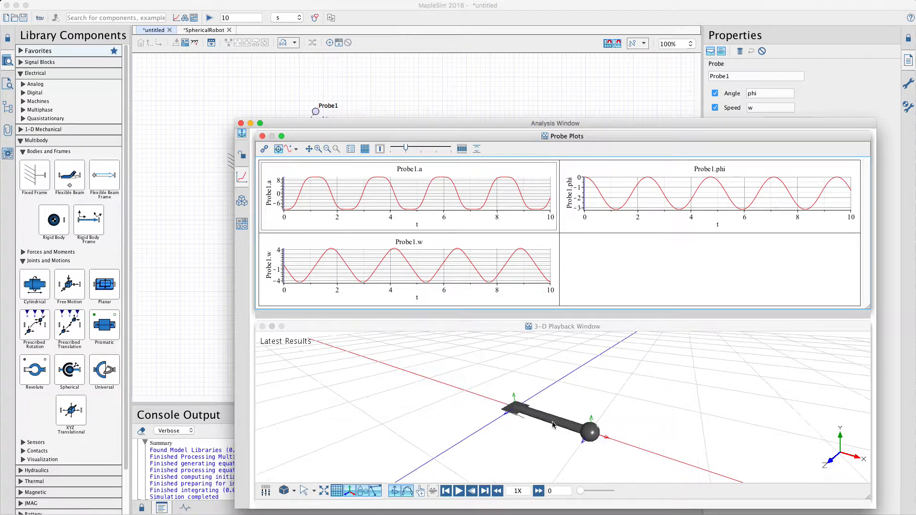
{"action": "scroll", "coordinate": [555, 432], "scroll_direction": "up", "scroll_amount": 2}
{"action": "left_click", "coordinate": [459, 492]}
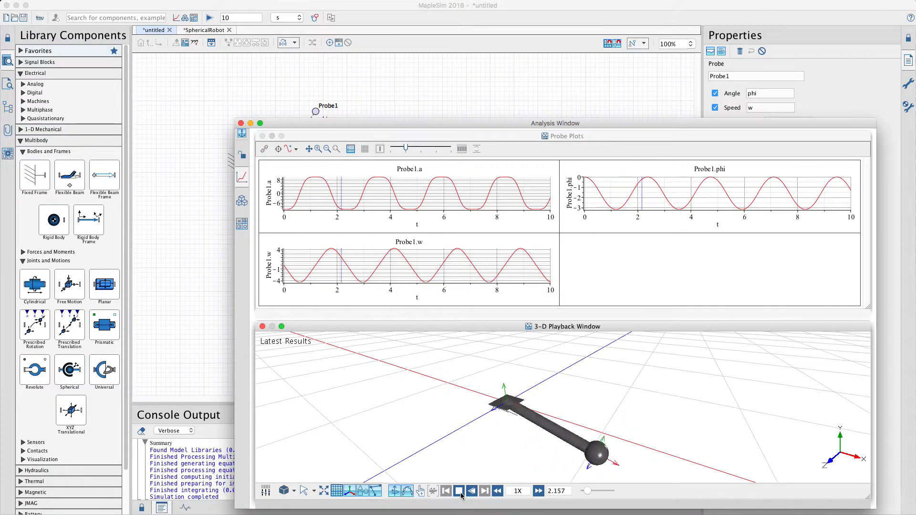
{"action": "left_click", "coordinate": [460, 491]}
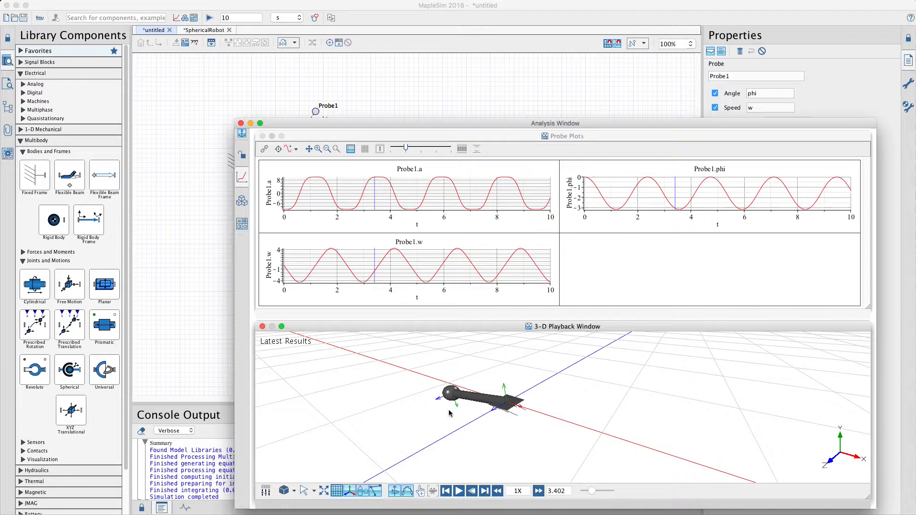
{"action": "mouse_move", "coordinate": [592, 493]}
{"action": "left_mouse_down"}
{"action": "mouse_move", "coordinate": [607, 493]}
{"action": "mouse_move", "coordinate": [589, 493]}
{"action": "left_mouse_up"}
{"action": "left_click", "coordinate": [459, 491]}
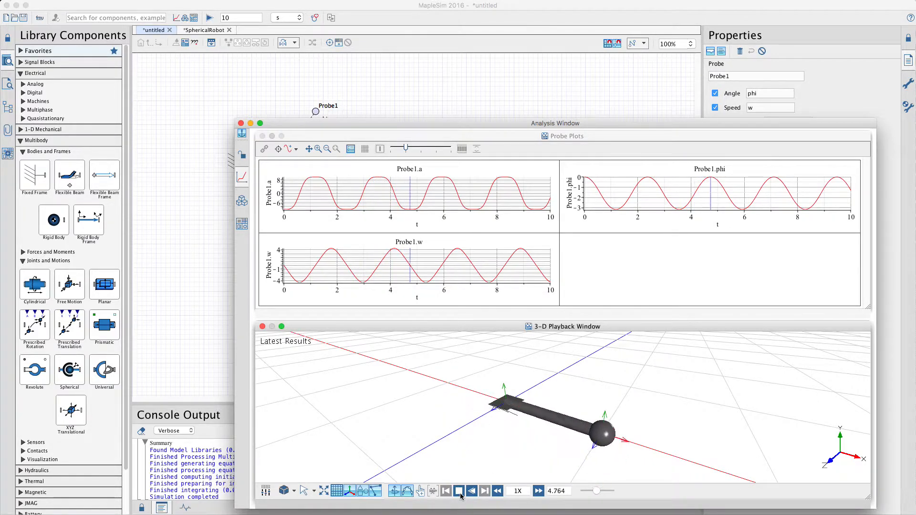
{"action": "left_click", "coordinate": [460, 493]}
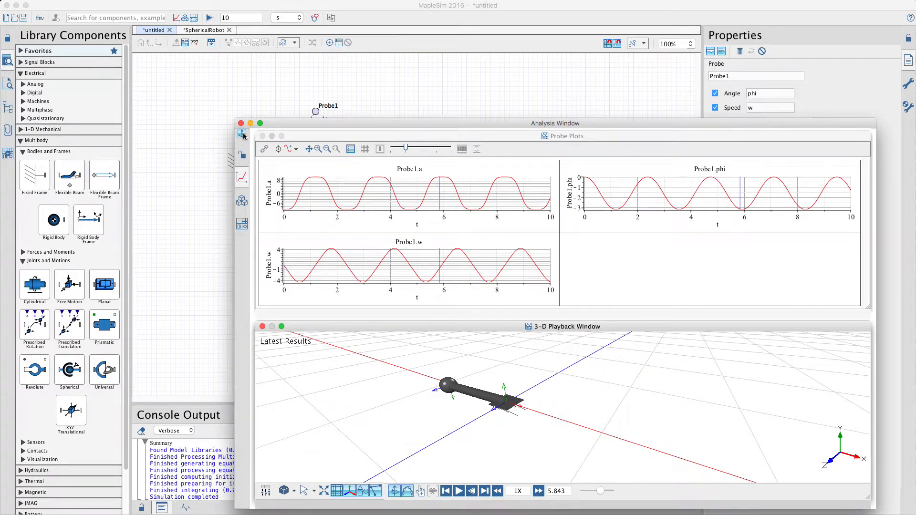
Step: Duplicate the revolute joint, rigid body frame, rigid body and probe, and place the copy to the right of the original pendulum
{"action": "left_click", "coordinate": [242, 201]}
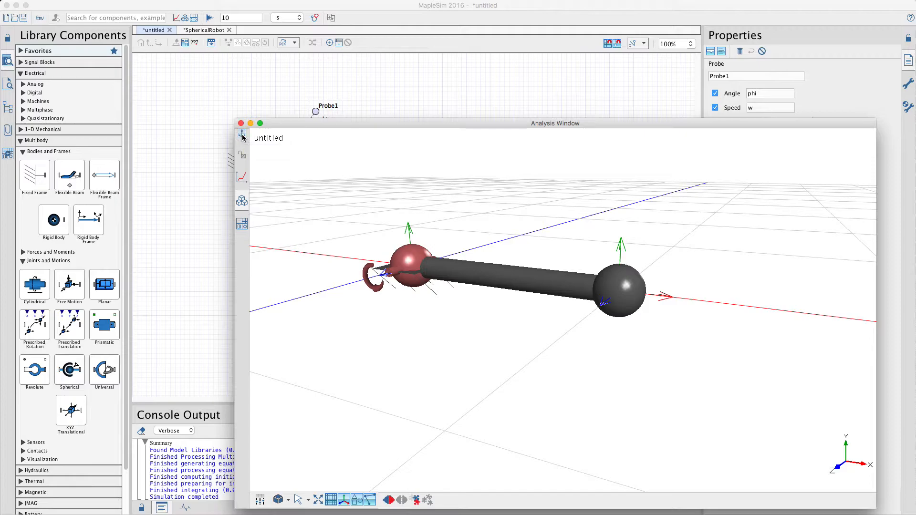
{"action": "left_click", "coordinate": [211, 149]}
{"action": "left_click_drag", "start_coordinate": [420, 188], "coordinate": [273, 100]}
{"action": "key", "text": "super+c"}
{"action": "key", "text": "super+v"}
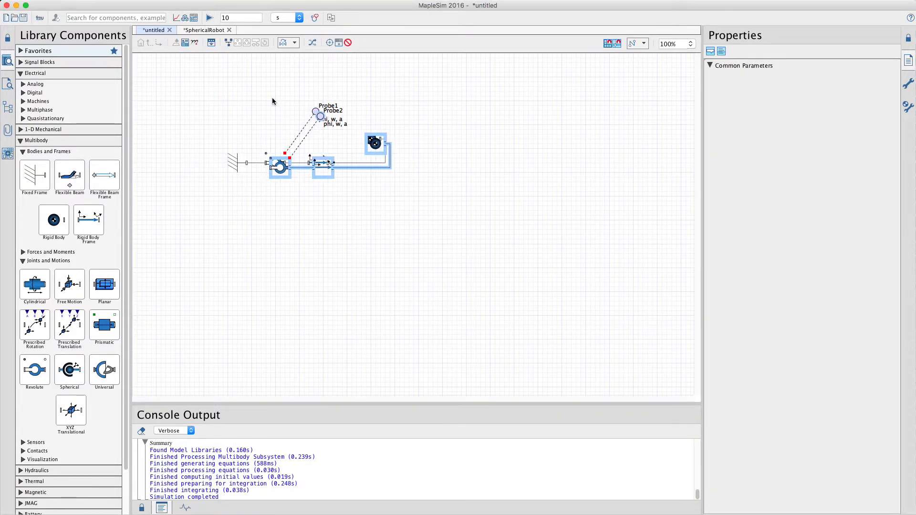
{"action": "left_click_drag", "start_coordinate": [279, 174], "coordinate": [463, 172]}
Step: Insert a Rigid Body Frame between the two pendulums, linking the first rigid body to the second revolute joint
{"action": "left_click_drag", "start_coordinate": [86, 213], "coordinate": [418, 164]}
{"action": "left_click", "coordinate": [396, 181]}
{"action": "left_click_drag", "start_coordinate": [380, 138], "coordinate": [451, 163]}
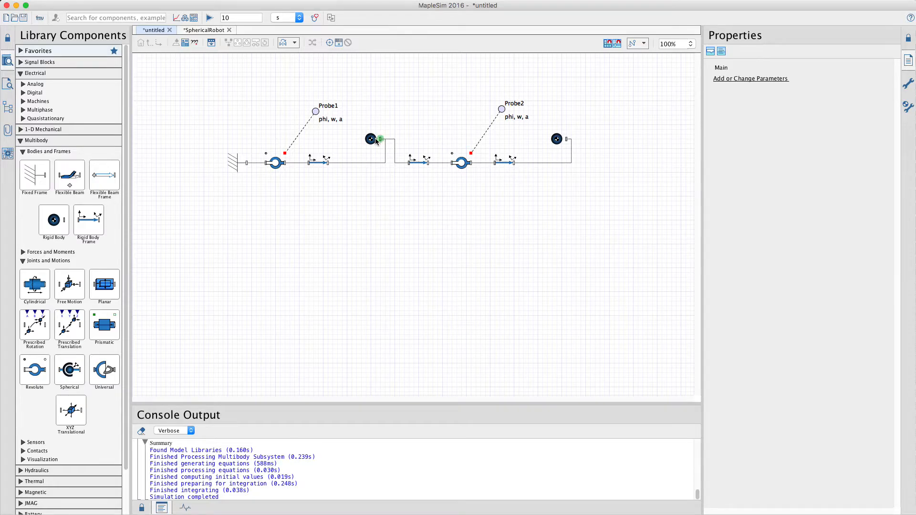
Step: Inspect the assembled double pendulum in the 3-D workspace and return to the model diagram
{"action": "left_click", "coordinate": [188, 19]}
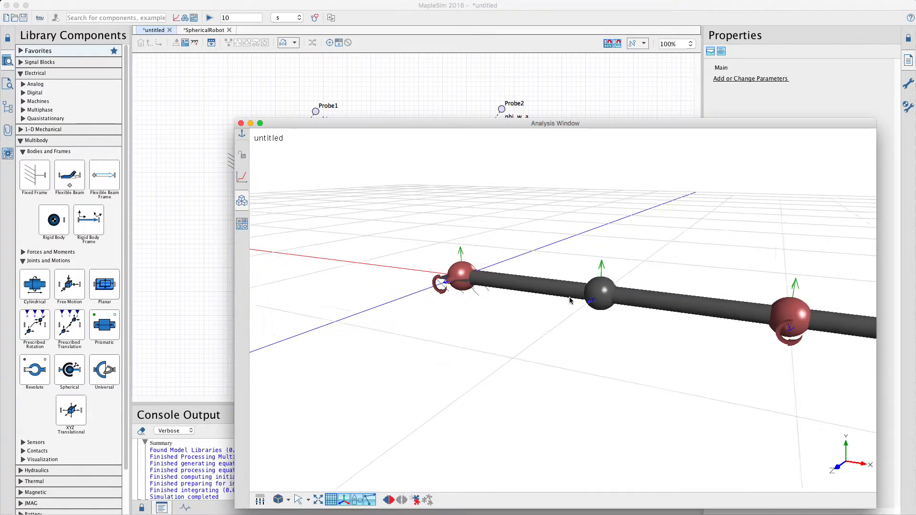
{"action": "scroll", "coordinate": [570, 297], "scroll_direction": "down", "scroll_amount": 5}
{"action": "left_click_drag", "start_coordinate": [626, 350], "coordinate": [533, 361]}
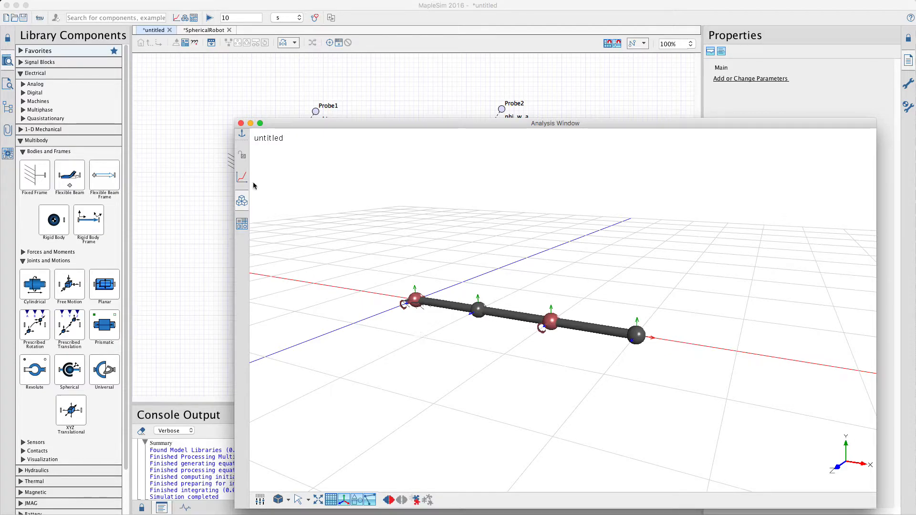
{"action": "left_click", "coordinate": [212, 131]}
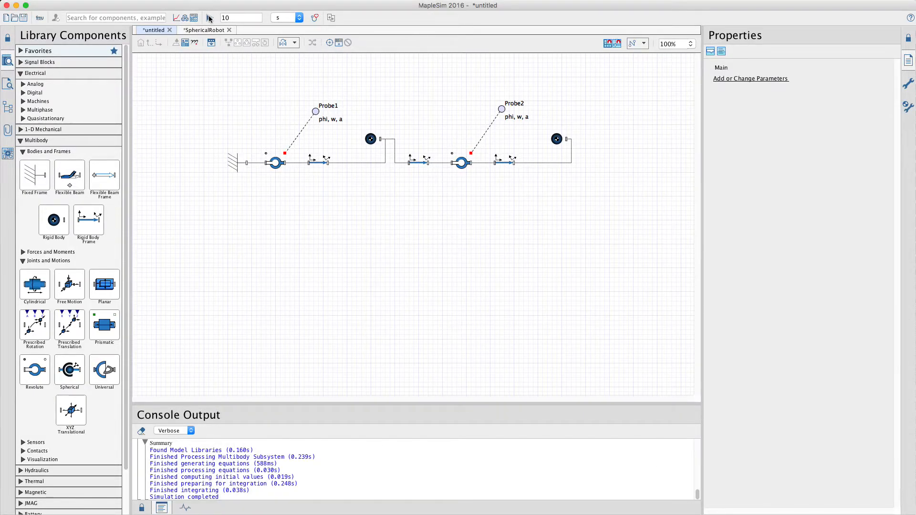
Step: Check the quantities measured by Probe2, and simulate the double pendulum for 10 s to display its results
{"action": "left_click", "coordinate": [502, 110]}
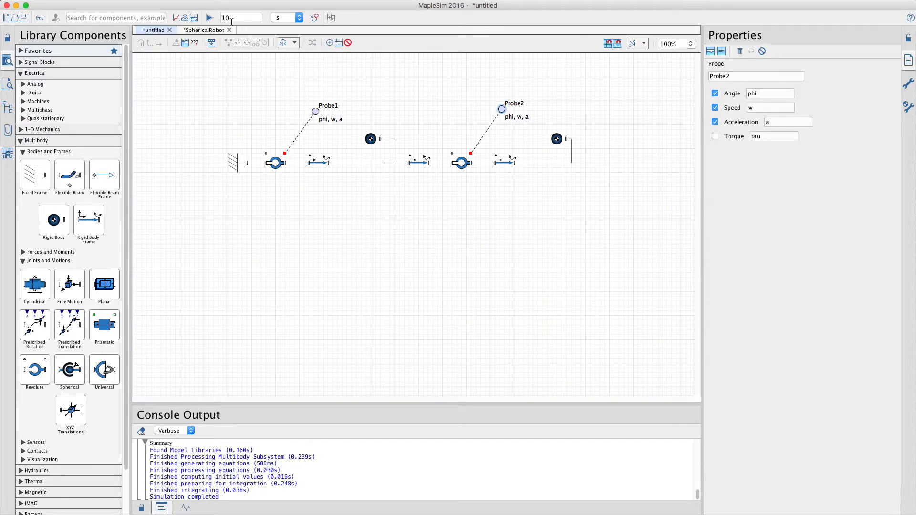
{"action": "left_click", "coordinate": [212, 18]}
{"action": "left_click", "coordinate": [176, 18]}
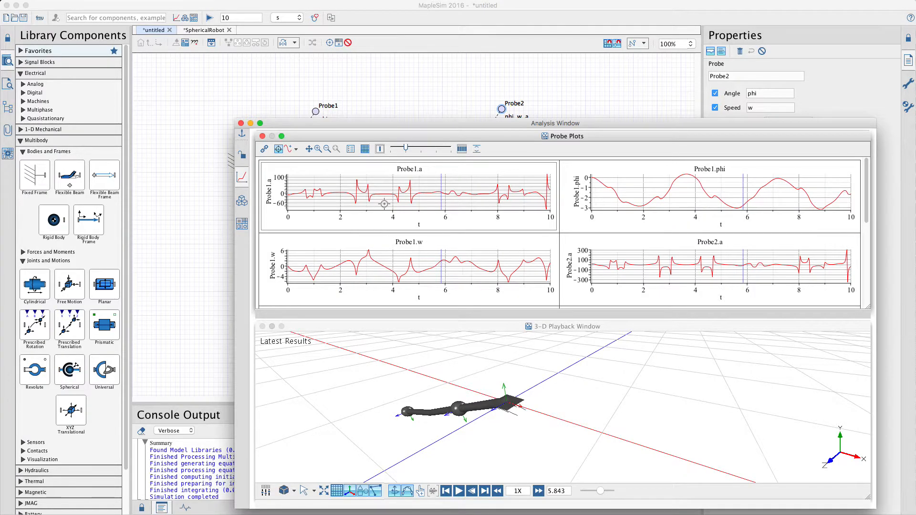
Step: Replay the double pendulum animation from the start, stop it, and close the Analysis Window
{"action": "left_click", "coordinate": [445, 491]}
{"action": "left_click", "coordinate": [458, 491]}
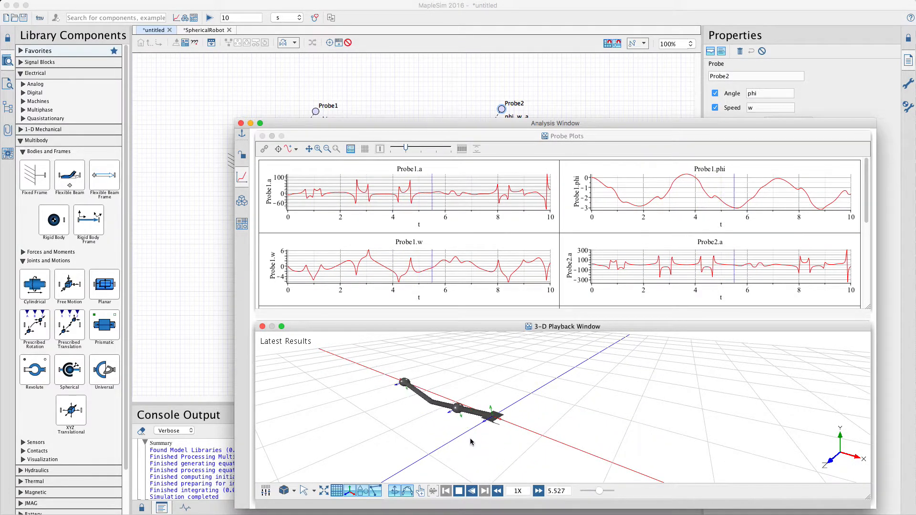
{"action": "left_click", "coordinate": [459, 492]}
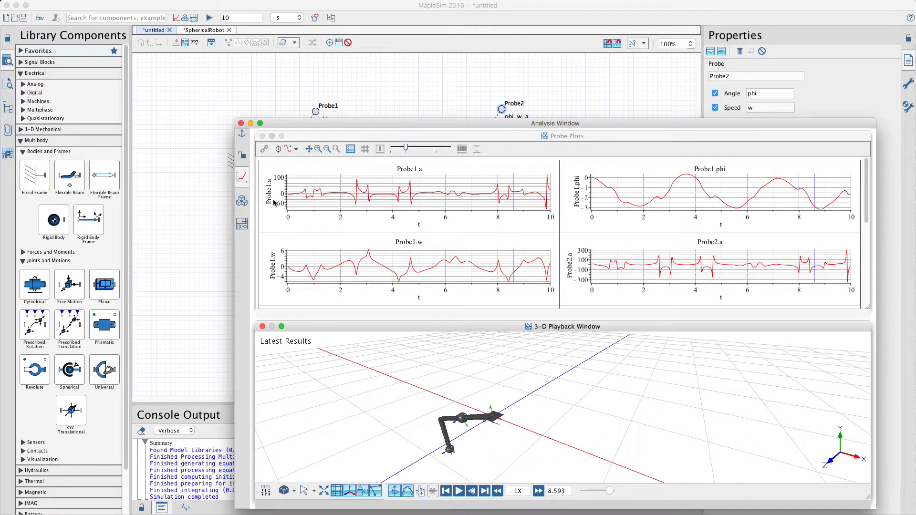
{"action": "left_click", "coordinate": [241, 123]}
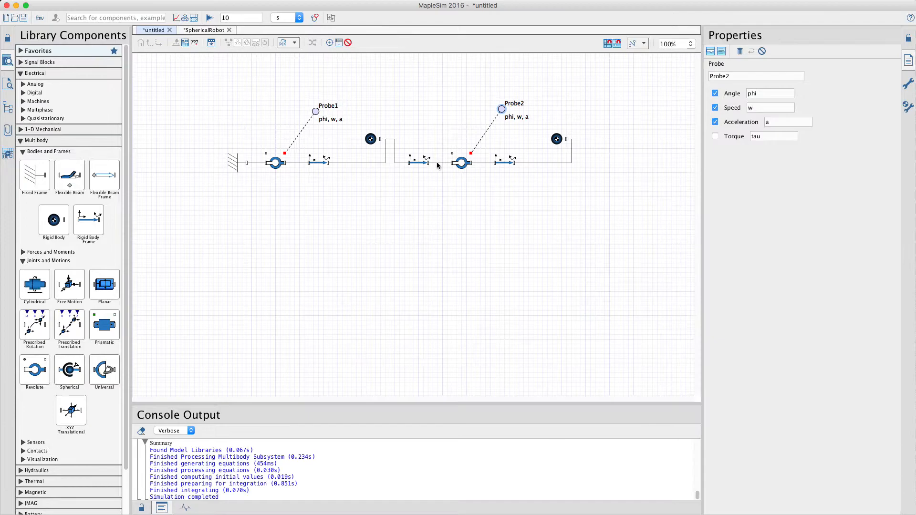
Step: Disable the second pendulum's revolute joint, rigid body frame, rigid body and probe
{"action": "left_click_drag", "start_coordinate": [611, 210], "coordinate": [442, 102]}
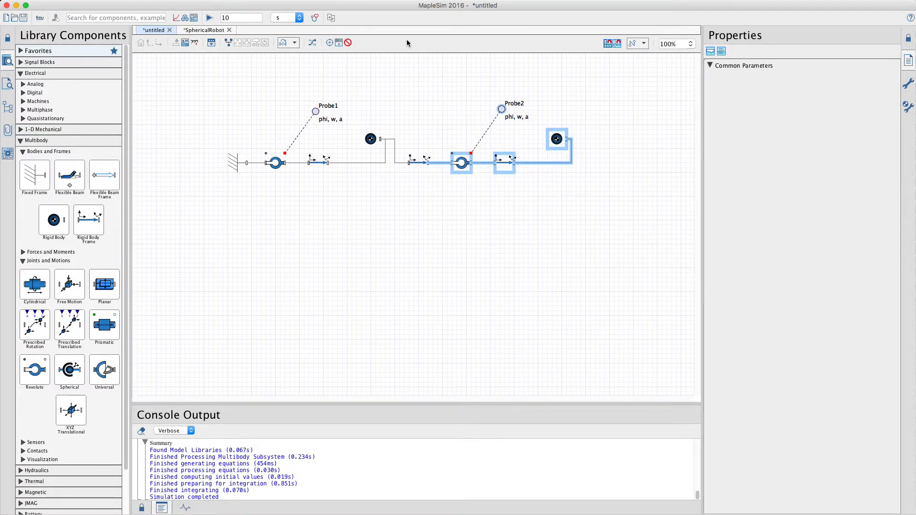
{"action": "left_click", "coordinate": [350, 46]}
{"action": "left_click", "coordinate": [460, 113]}
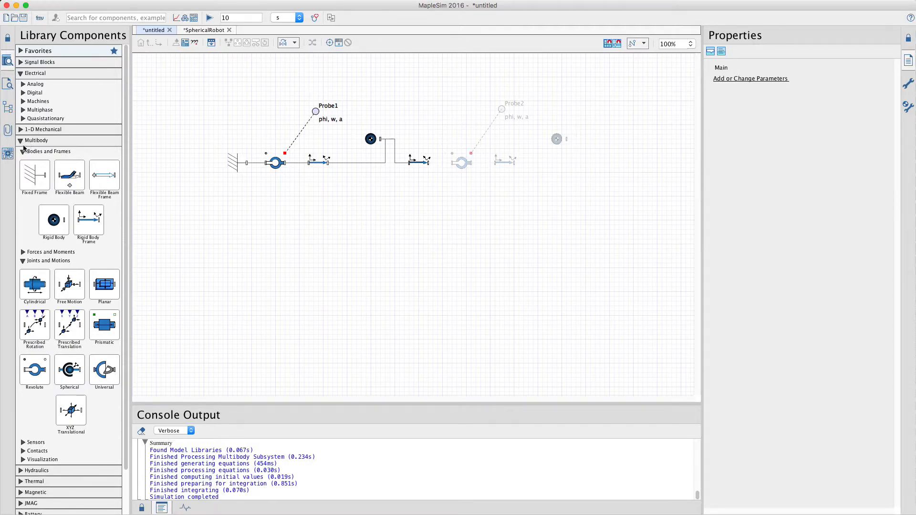
Step: Create a new Maple worksheet attached to the model from the Worksheet template
{"action": "left_click", "coordinate": [8, 153]}
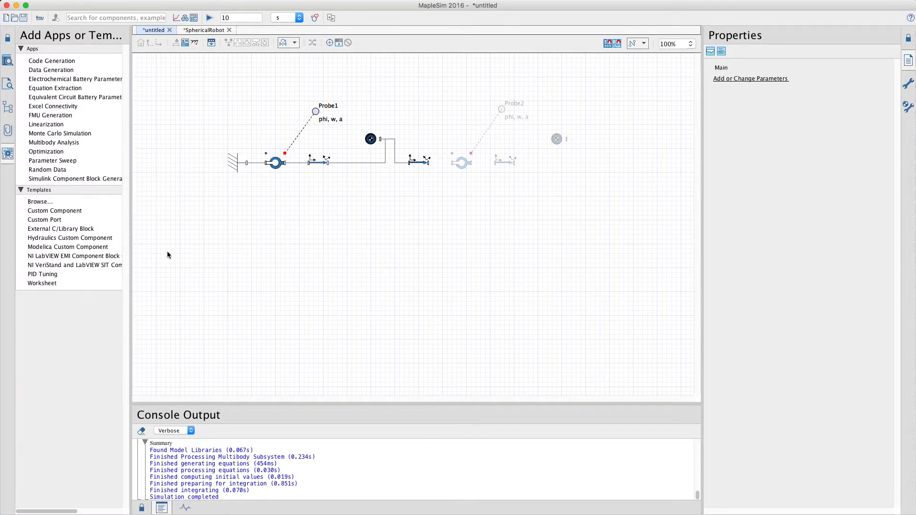
{"action": "left_click", "coordinate": [43, 283]}
{"action": "left_click", "coordinate": [53, 179]}
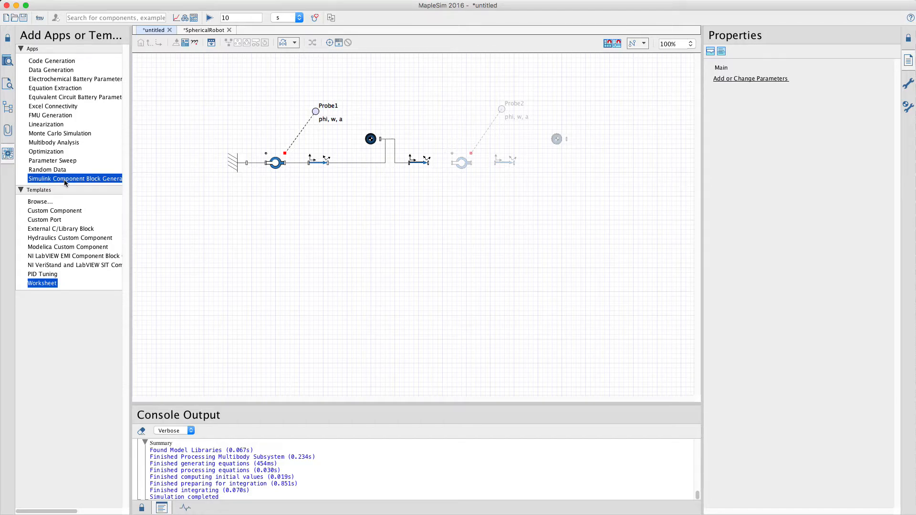
{"action": "double_click", "coordinate": [42, 284]}
{"action": "left_click", "coordinate": [211, 288]}
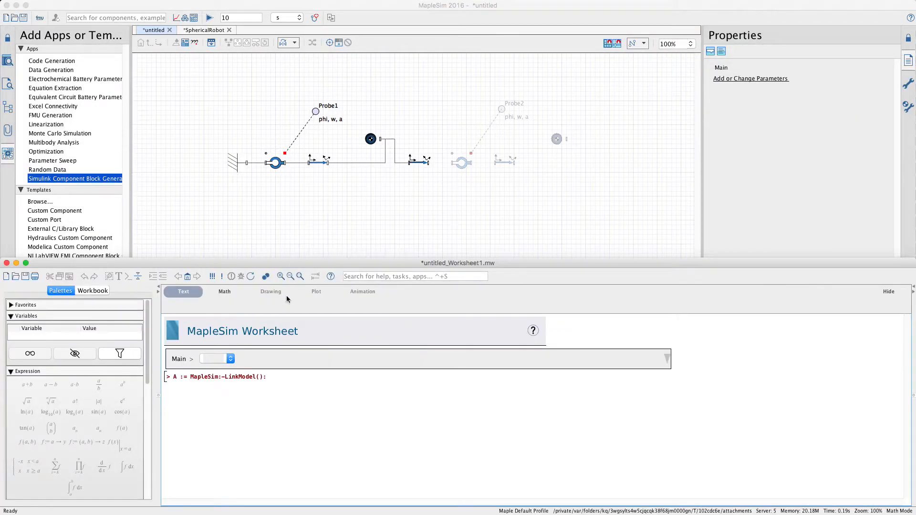
Step: Magnify the worksheet to 150% and enlarge its window to fill the screen
{"action": "left_click", "coordinate": [275, 382]}
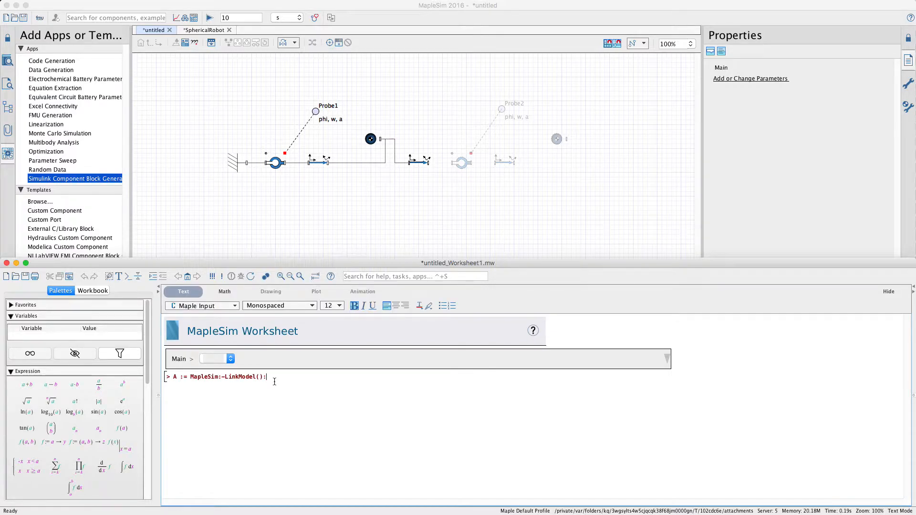
{"action": "key", "text": "super+4"}
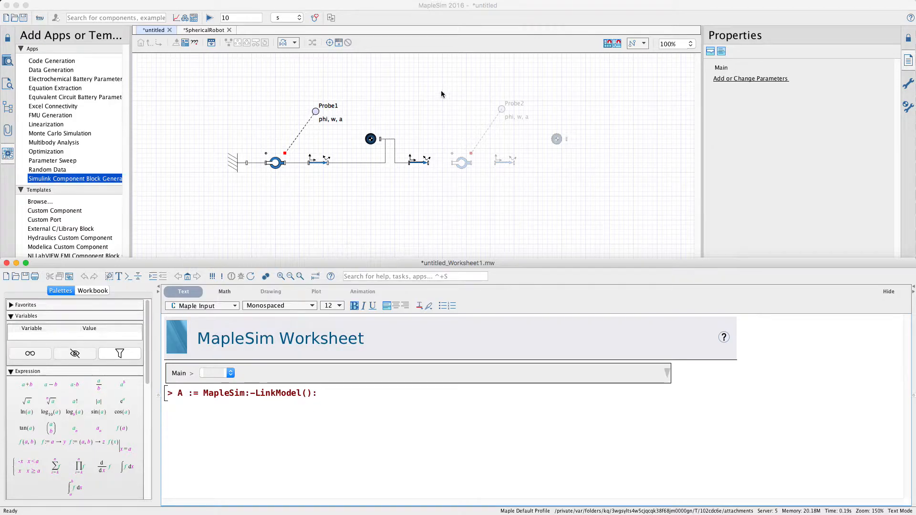
{"action": "left_click_drag", "start_coordinate": [336, 260], "coordinate": [347, 77]}
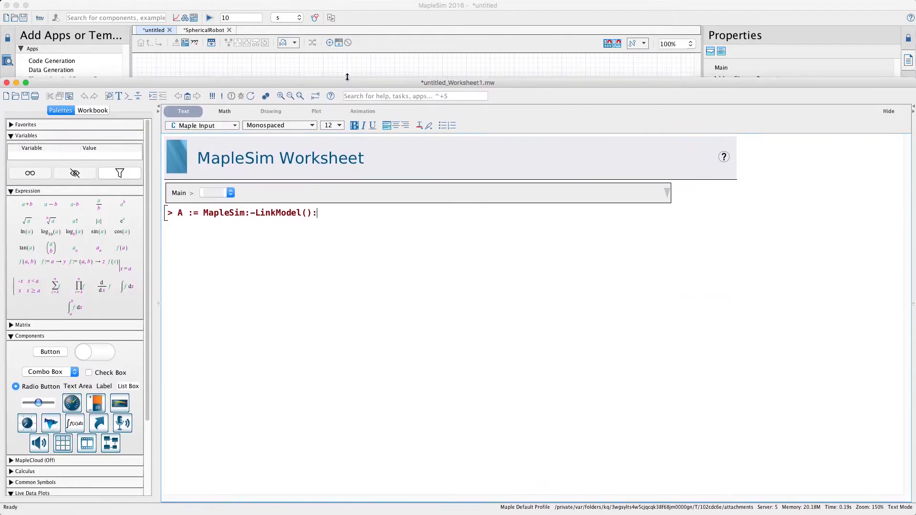
{"action": "double_click", "coordinate": [347, 76]}
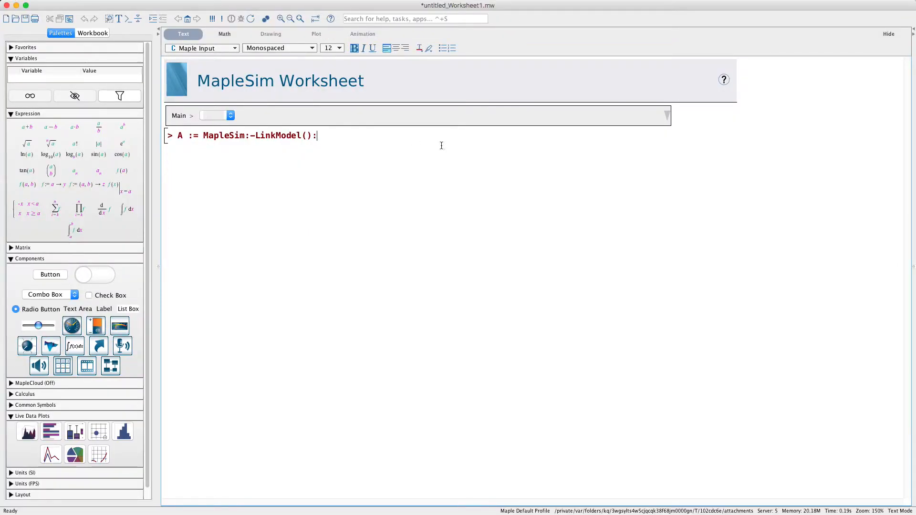
Step: Expand the worksheet's embedded model diagram, and rename the variable assigned to MapleSim:-LinkModel() as myModel
{"action": "left_click", "coordinate": [667, 117]}
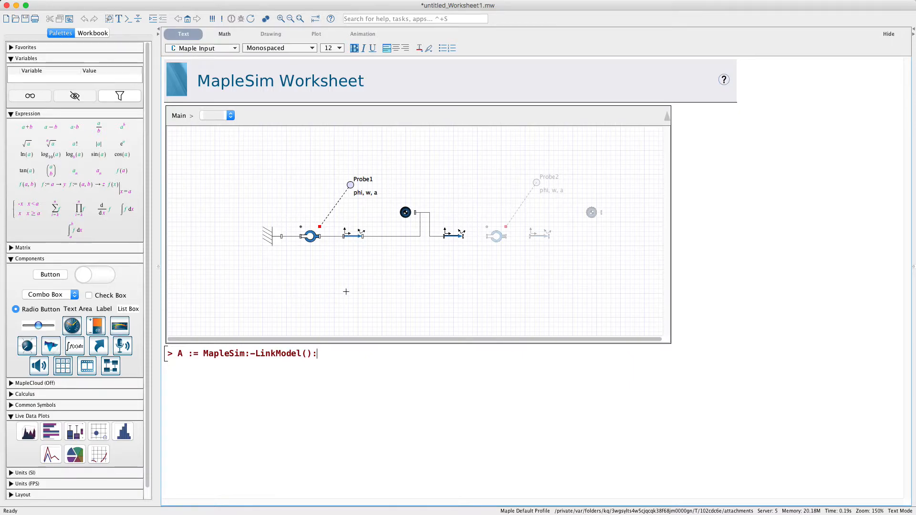
{"action": "key", "text": "Return"}
{"action": "key", "text": "shift+Right"}
{"action": "type", "text": "myModel"}
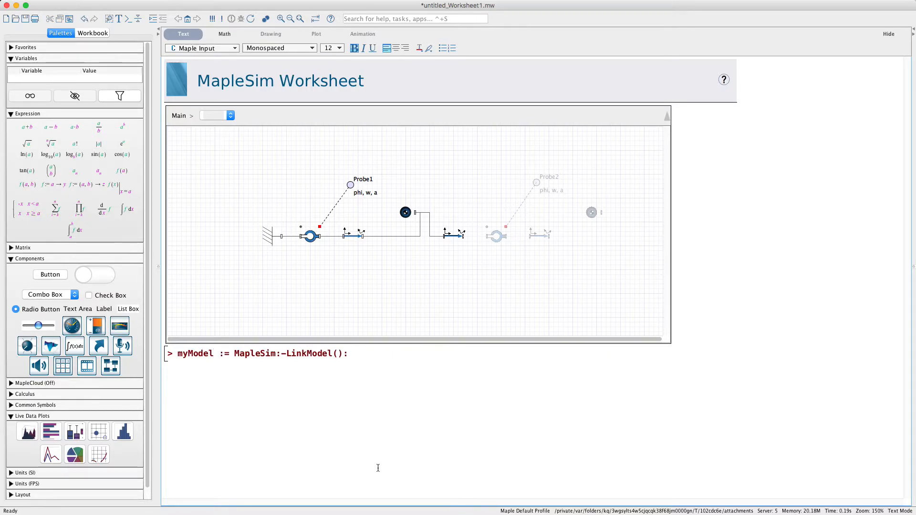
Step: Execute the LinkModel() assignment, and run myModel:-GetMultibody(simplify = true): on the line below it
{"action": "key", "text": "super+4"}
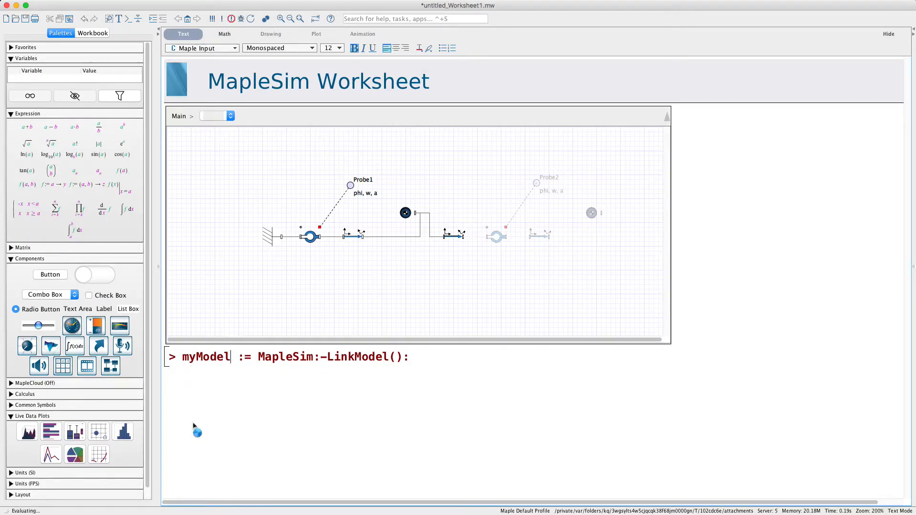
{"action": "key", "text": "Return"}
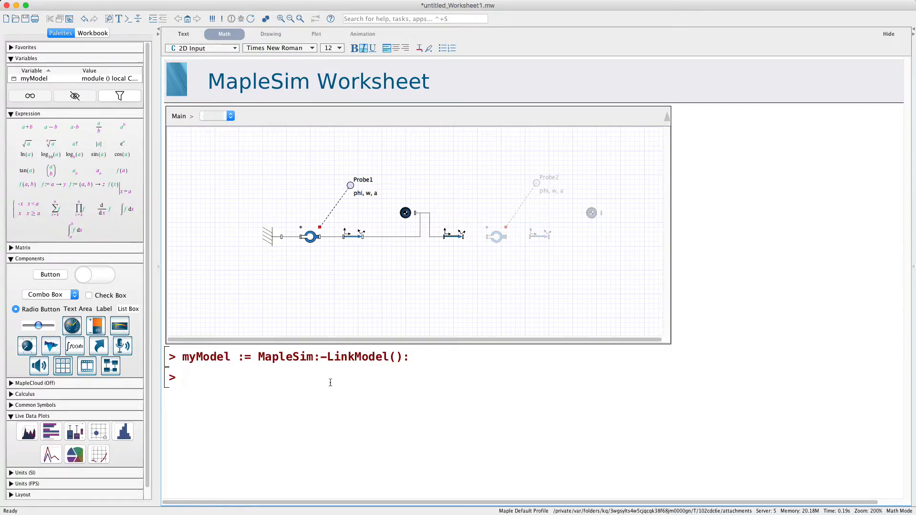
{"action": "type", "text": "myModel:-"}
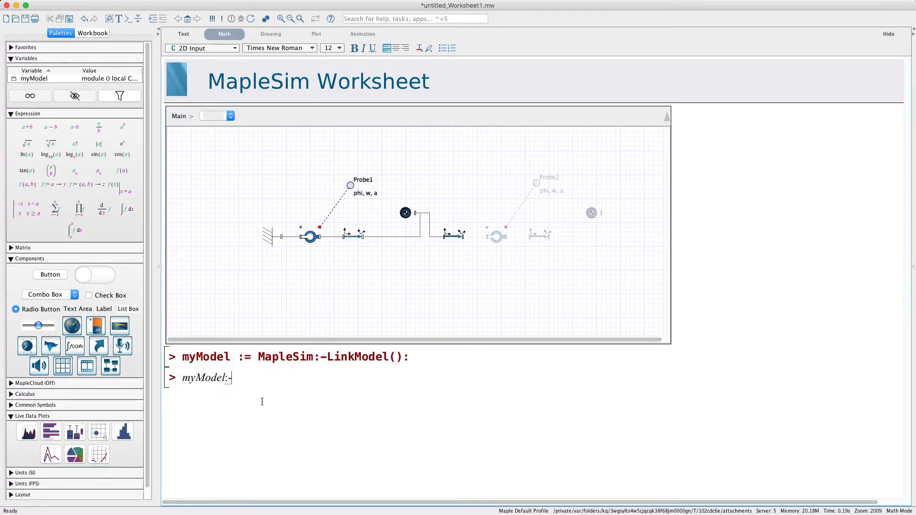
{"action": "type", "text": "GetMu"}
{"action": "key", "text": "Return"}
{"action": "type", "text": "(simplify = true) "}
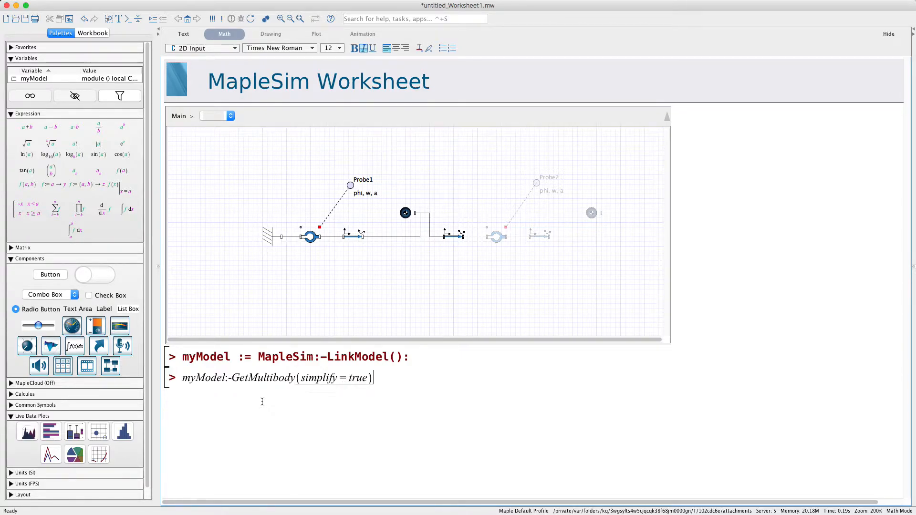
{"action": "type", "text": ":"}
{"action": "key", "text": "Return"}
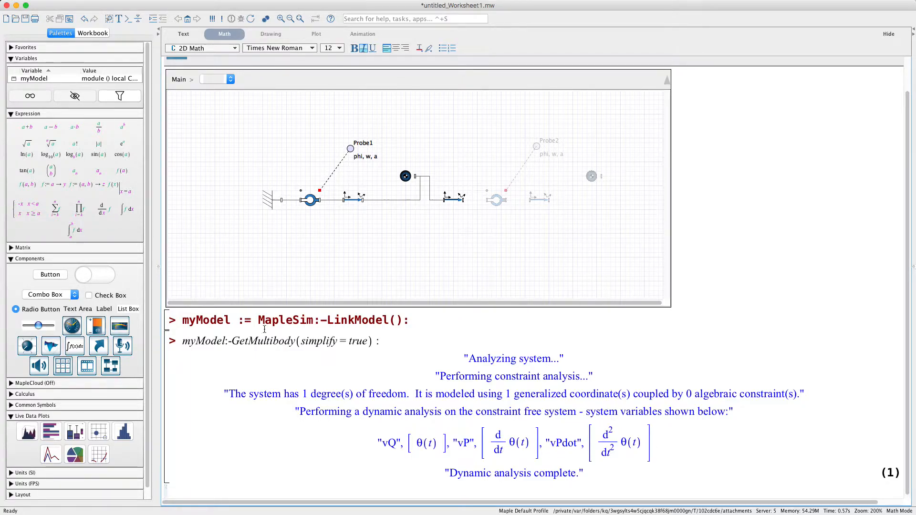
Step: Assign the GetMultibody call to the variable MB and execute the line again
{"action": "left_click", "coordinate": [183, 340]}
{"action": "type", "text": "MB :="}
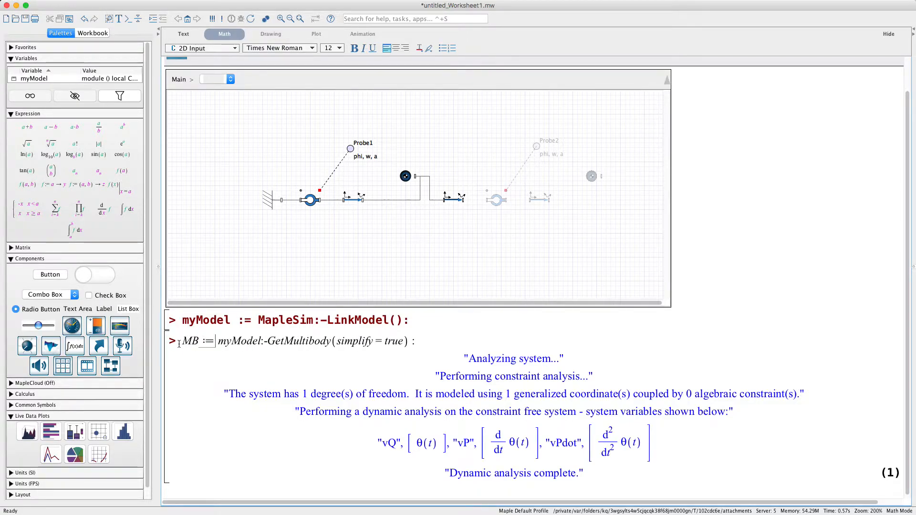
{"action": "key", "text": "Return"}
Step: Enter and evaluate MB:-GetDynEQs( ): below the multibody analysis
{"action": "type", "text": "MB:="}
{"action": "key", "text": "BackSpace"}
{"action": "key", "text": "BackSpace"}
{"action": "type", "text": ":-GetDynEQs( "}
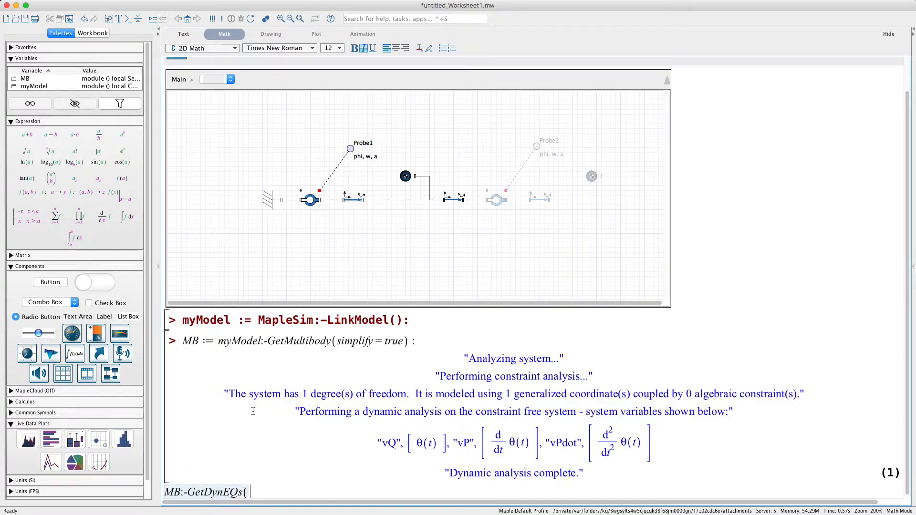
{"action": "type", "text": ") :"}
{"action": "key", "text": "Return"}
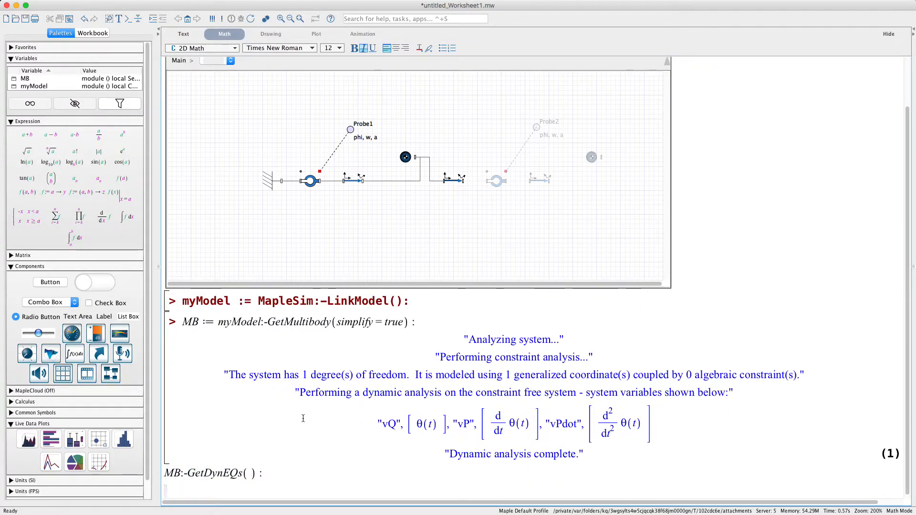
Step: Replace the ending colon of the GetDynEQs call with a semicolon, re-evaluate it, and review the resulting equation of motion
{"action": "left_click", "coordinate": [276, 473]}
{"action": "key", "text": "BackSpace"}
{"action": "type", "text": ";"}
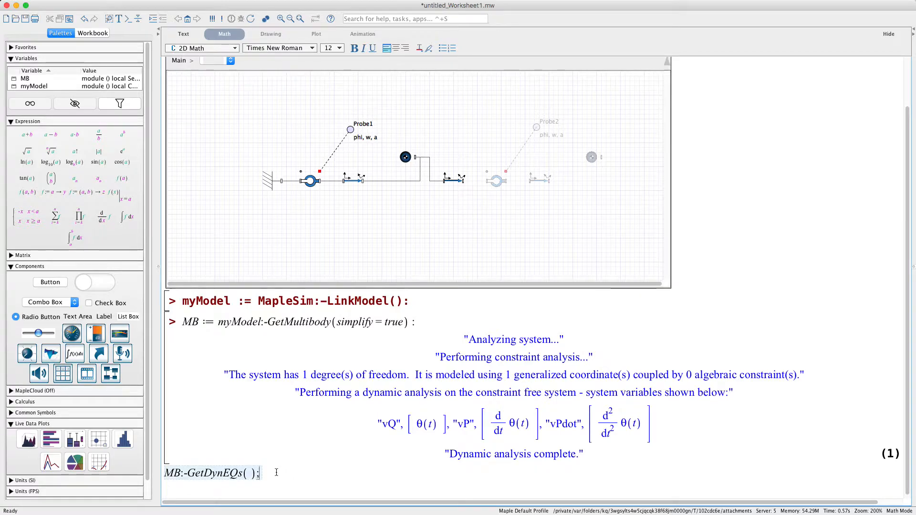
{"action": "key", "text": "Return"}
{"action": "scroll", "coordinate": [331, 468], "scroll_direction": "down", "scroll_amount": 3}
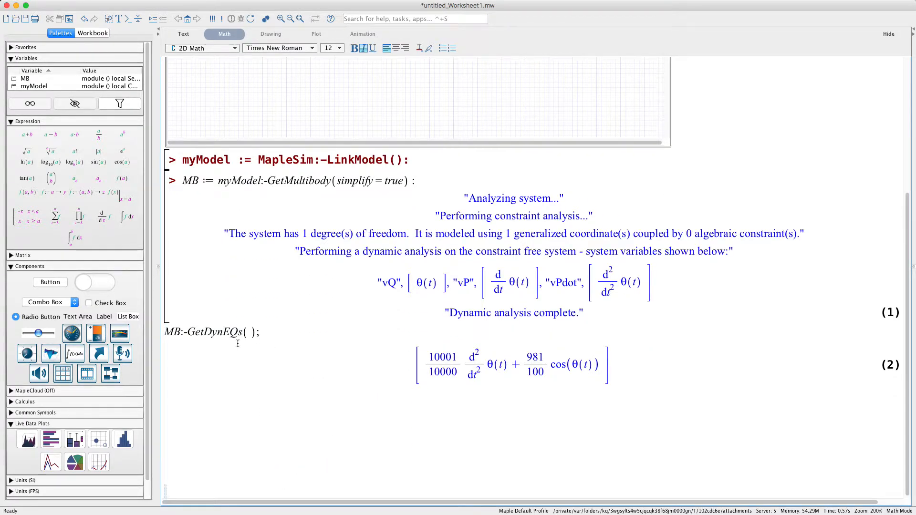
{"action": "scroll", "coordinate": [239, 341], "scroll_direction": "down", "scroll_amount": 1}
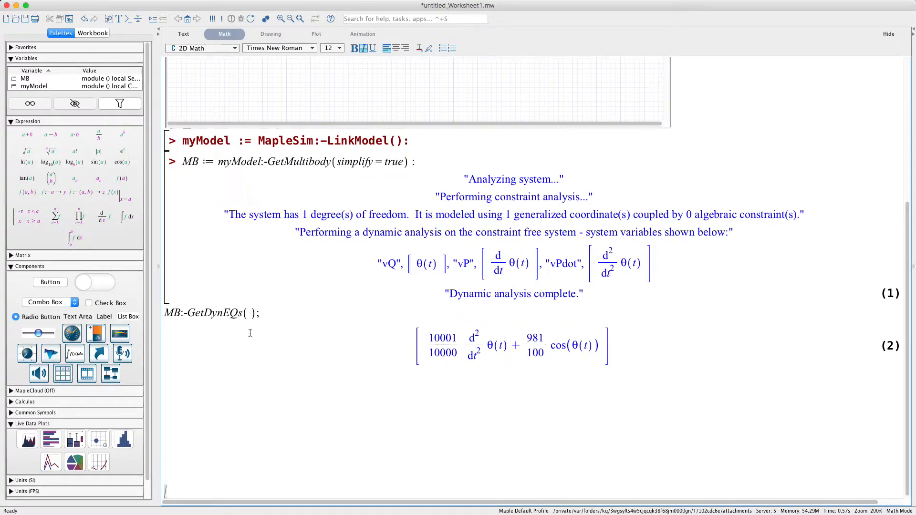
{"action": "left_click", "coordinate": [248, 316]}
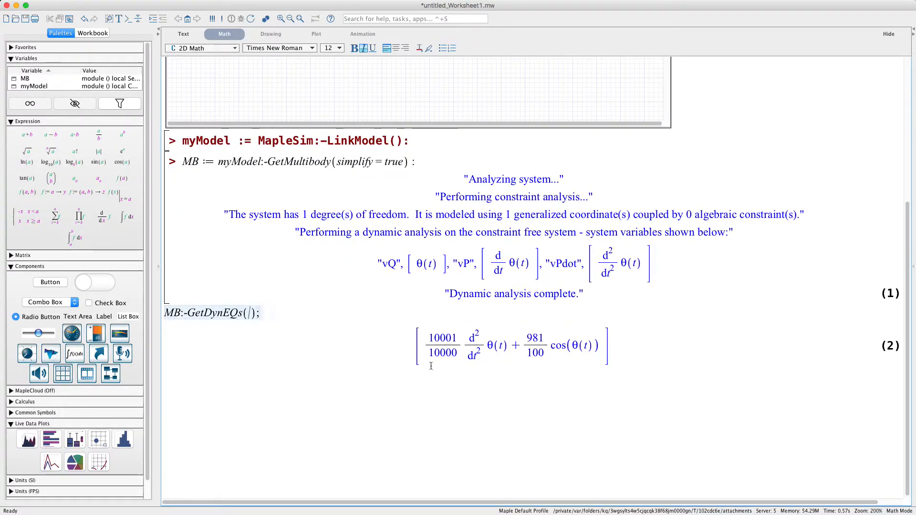
{"action": "left_click", "coordinate": [535, 352]}
{"action": "left_click", "coordinate": [481, 379]}
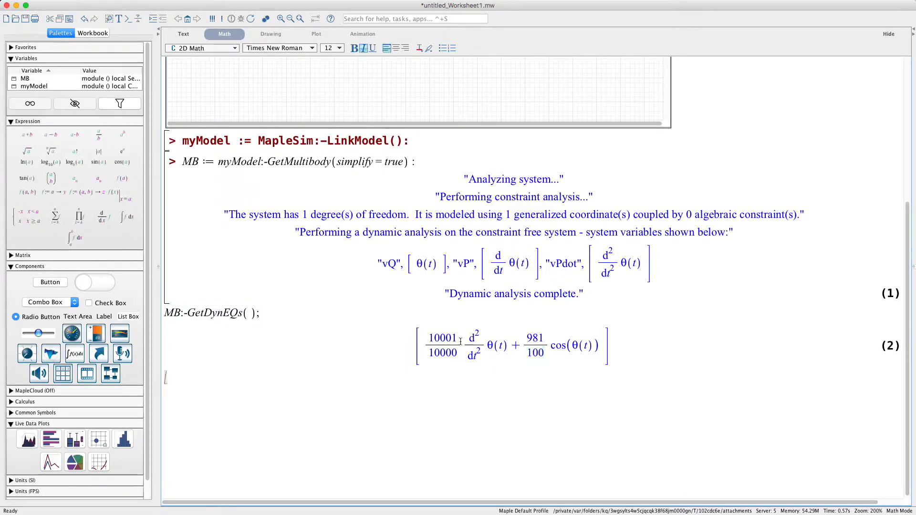
{"action": "scroll", "coordinate": [485, 404], "scroll_direction": "up", "scroll_amount": 3}
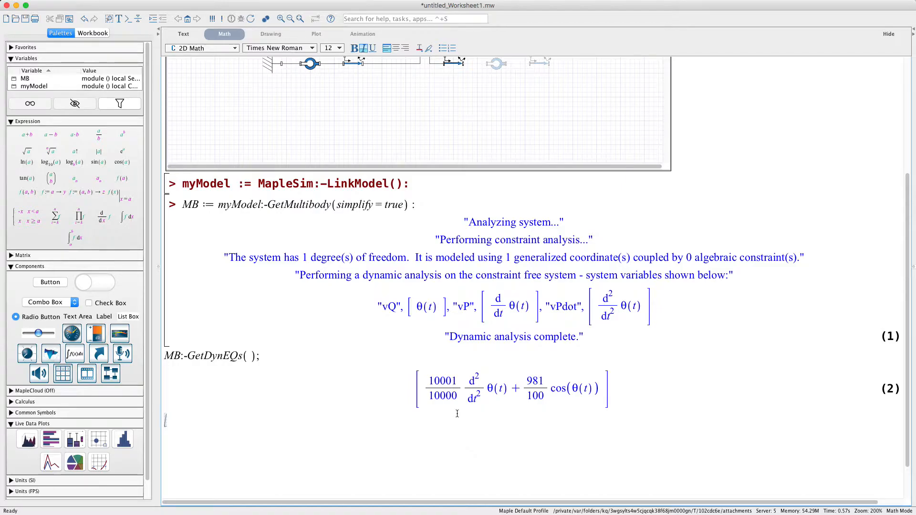
Step: Switch to MapleSim and set the mass of the active rigid body to the symbol m1
{"action": "key", "text": "alt+super+Down"}
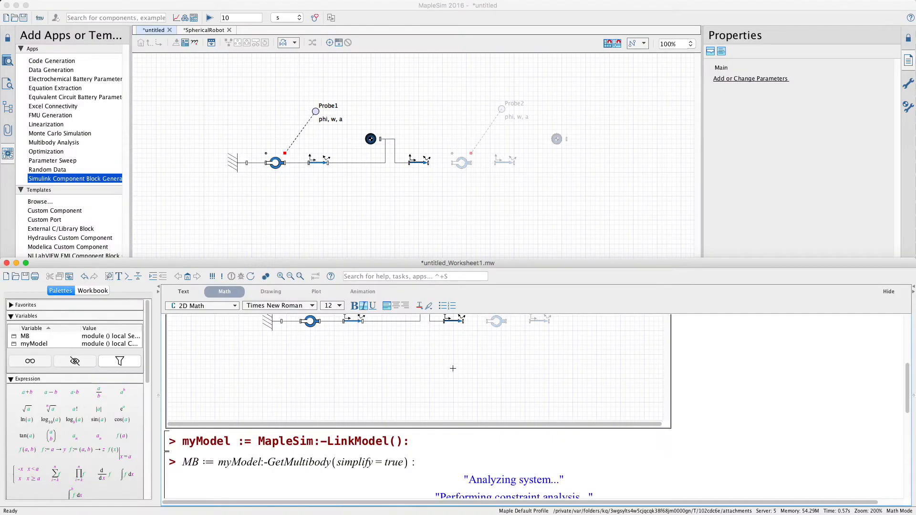
{"action": "left_click", "coordinate": [446, 215]}
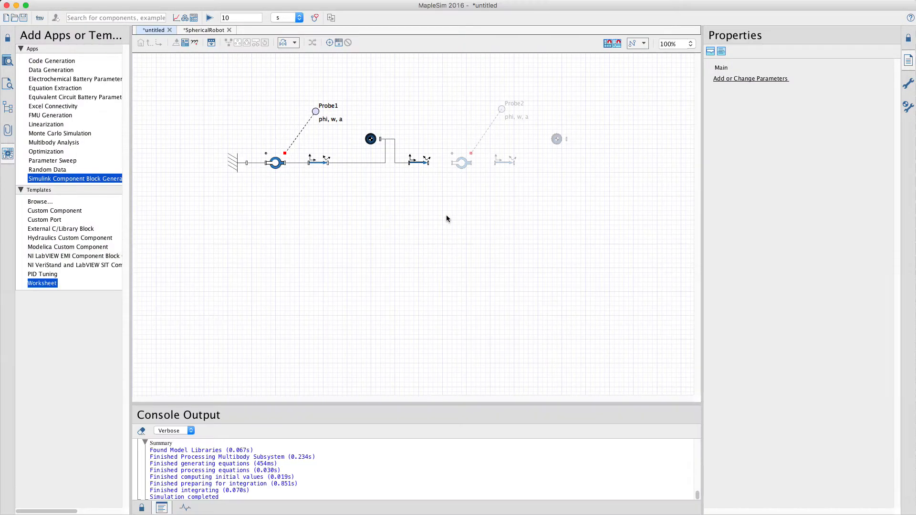
{"action": "left_click", "coordinate": [372, 140]}
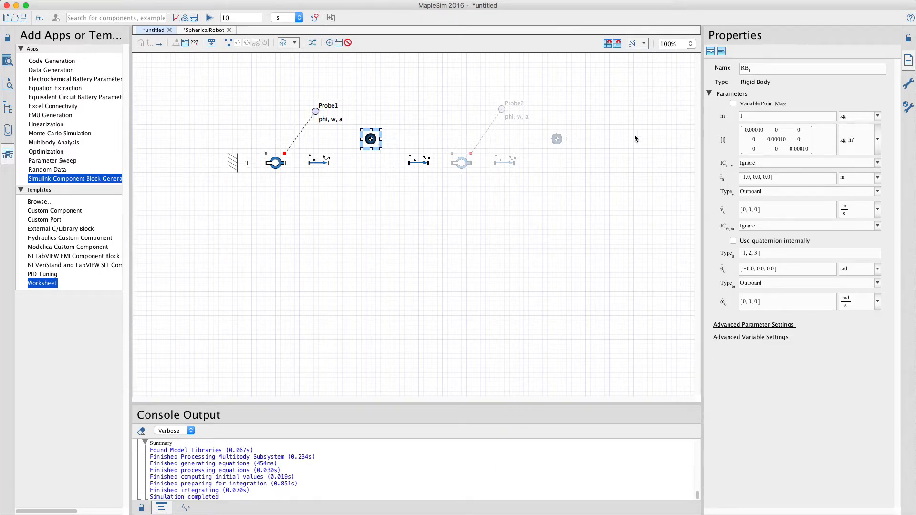
{"action": "left_click", "coordinate": [767, 115]}
{"action": "left_click", "coordinate": [769, 115]}
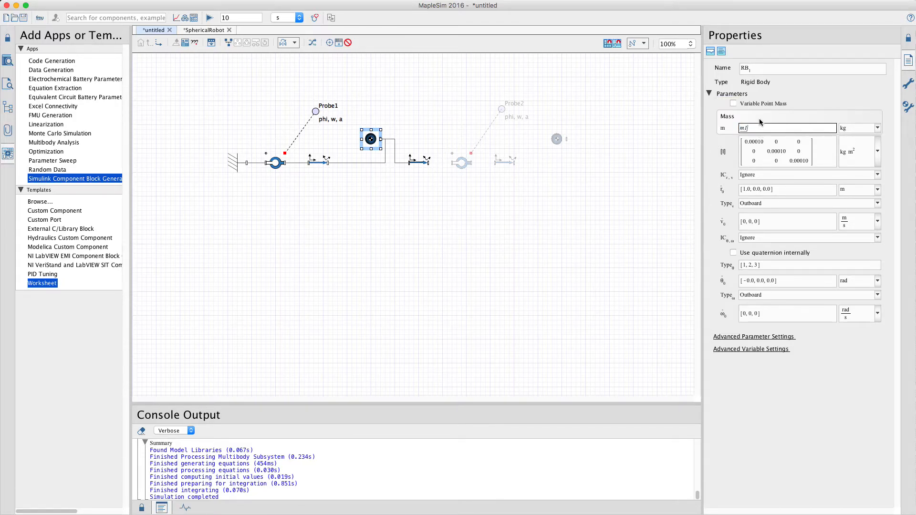
Step: Set the third diagonal entry of the rigid body's rotational inertia matrix to Izz
{"action": "key", "text": "Tab"}
{"action": "key", "text": "Tab"}
{"action": "key", "text": "Tab"}
{"action": "key", "text": "Tab"}
{"action": "key", "text": "Tab"}
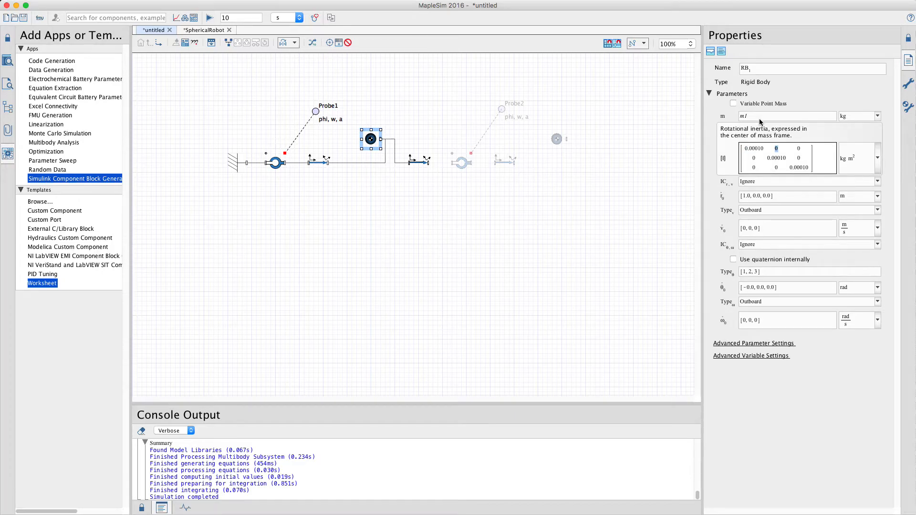
{"action": "key", "text": "Tab"}
{"action": "key", "text": "Tab"}
{"action": "type", "text": "Jzz"}
{"action": "left_click", "coordinate": [440, 139]}
Step: Set the x offset of both enabled rigid body frames to L/2
{"action": "left_click", "coordinate": [323, 165]}
{"action": "left_click", "coordinate": [817, 99]}
{"action": "type", "text": "L/2, 0, 0]"}
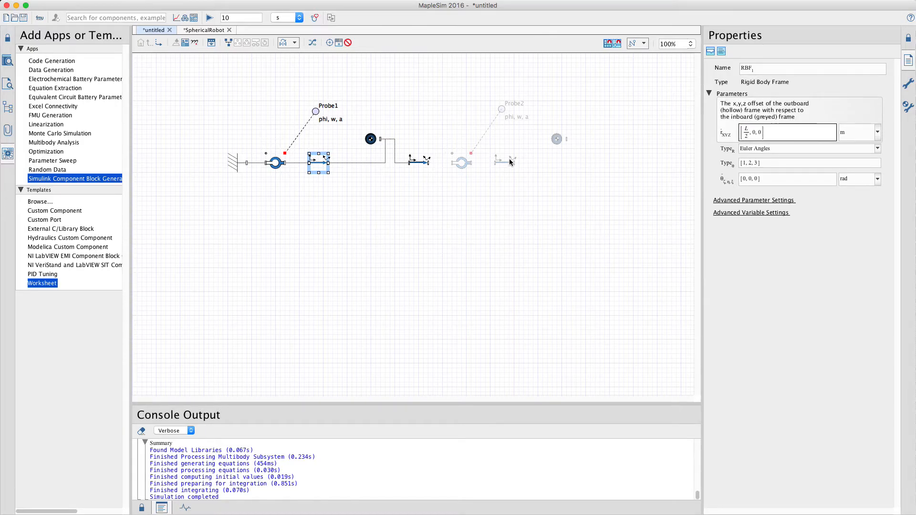
{"action": "left_click", "coordinate": [419, 166]}
{"action": "left_click", "coordinate": [811, 103]}
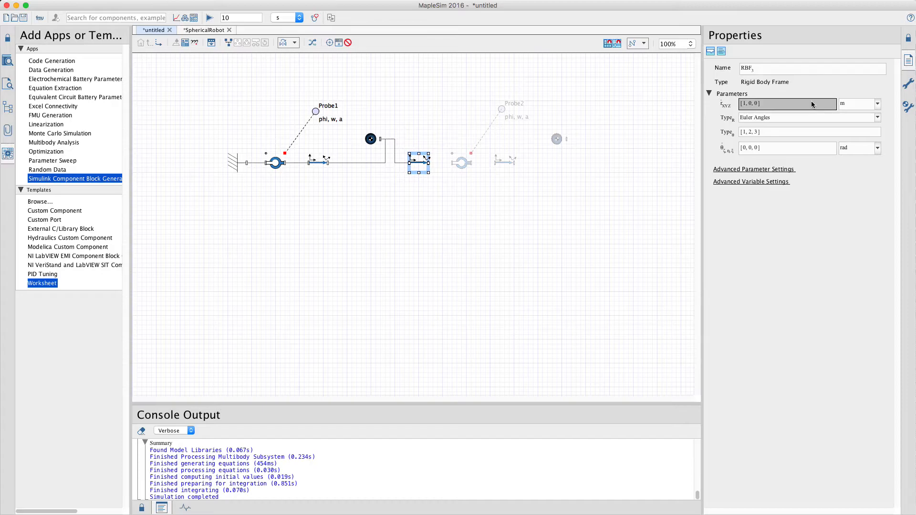
{"action": "type", "text": "L/"}
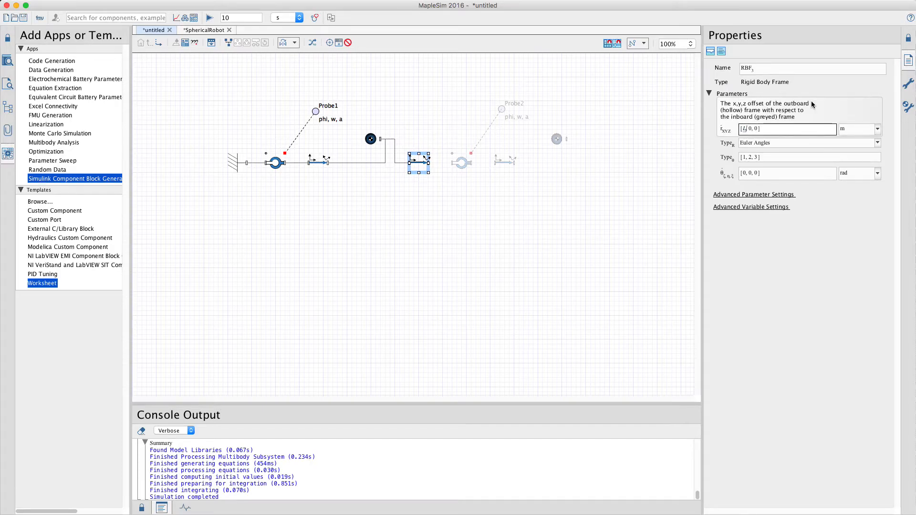
{"action": "type", "text": "l2"}
{"action": "left_click", "coordinate": [505, 240]}
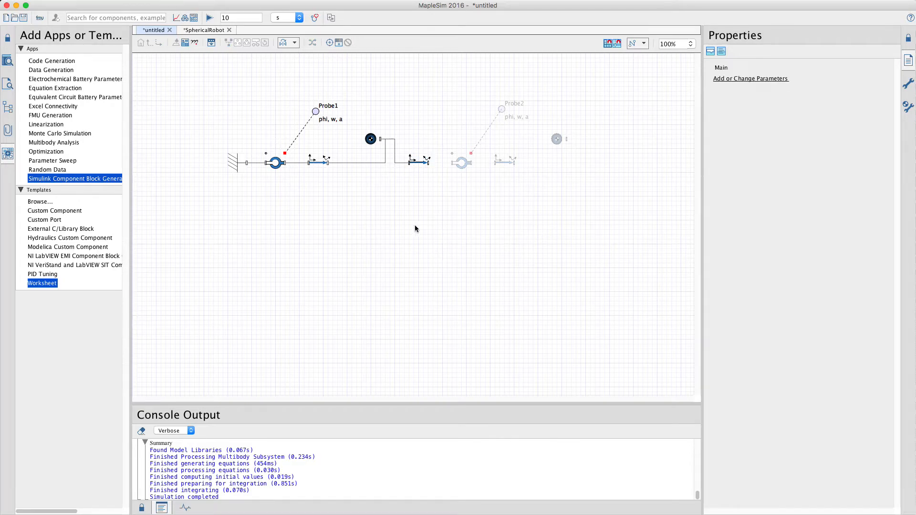
Step: Shift the active rigid body slightly closer to the first rigid body frame, and check the first revolute joint's parameters
{"action": "left_click", "coordinate": [370, 139]}
{"action": "left_click_drag", "start_coordinate": [371, 139], "coordinate": [360, 142]}
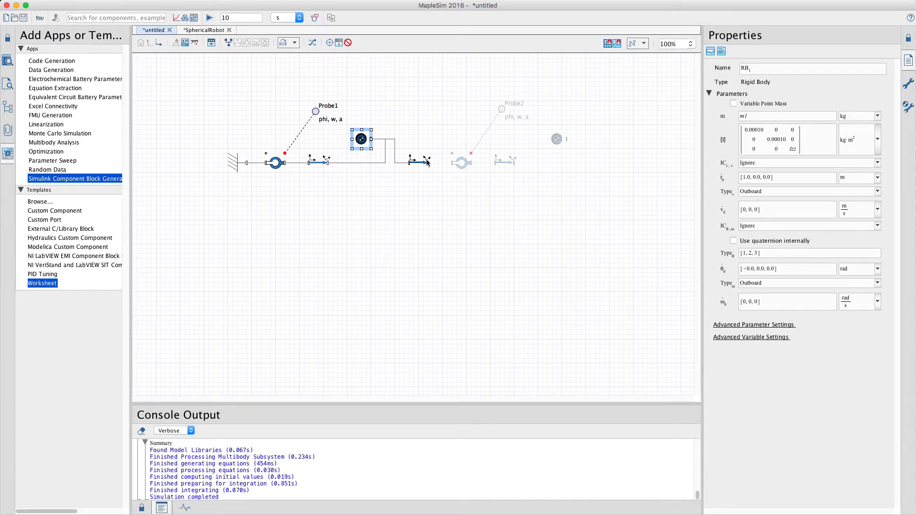
{"action": "left_click", "coordinate": [276, 169]}
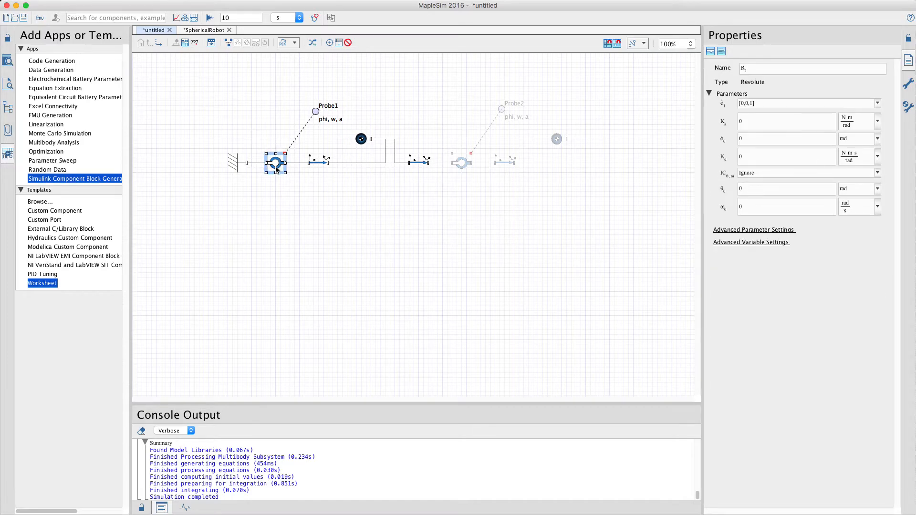
{"action": "left_click", "coordinate": [362, 207]}
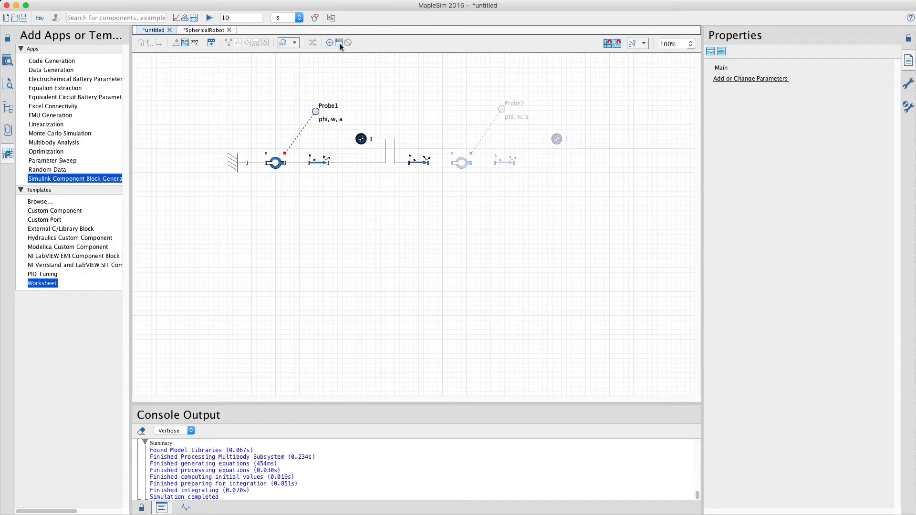
Step: Place a parameter block above the first pendulum, and define parameter m1 in it with the description "Mass of link"
{"action": "left_click", "coordinate": [414, 106]}
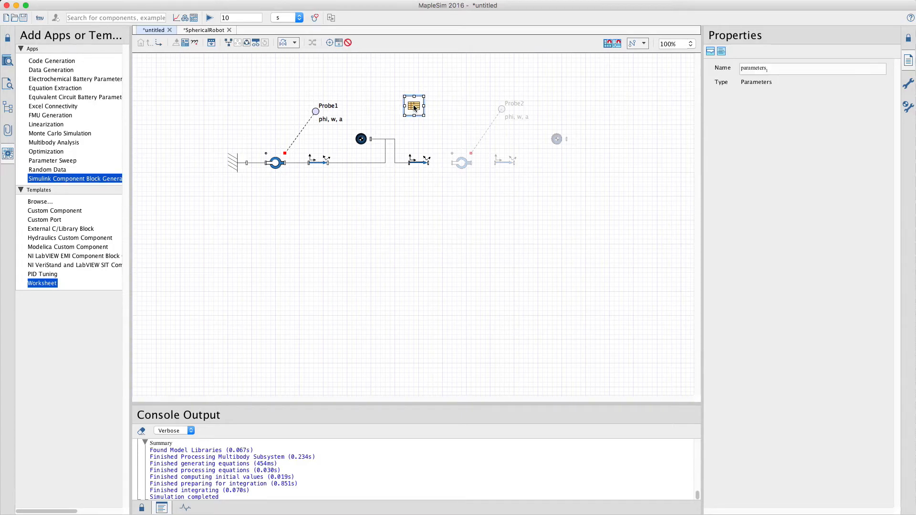
{"action": "double_click", "coordinate": [413, 106]}
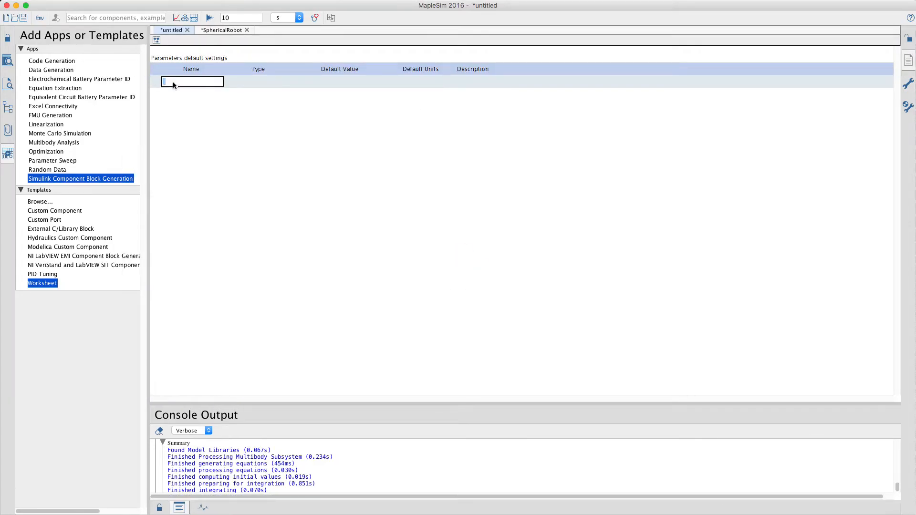
{"action": "type", "text": "m1"}
{"action": "key", "text": "Tab"}
{"action": "key", "text": "Tab"}
{"action": "key", "text": "Tab"}
{"action": "type", "text": "Mass of lin"}
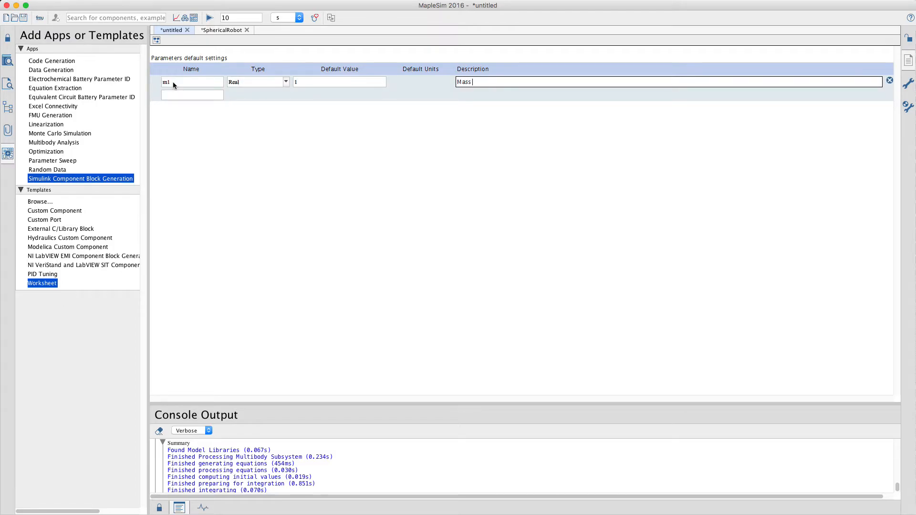
{"action": "key", "text": "Return"}
Step: Add a parameter L to the parameter block with the description "Length of link"
{"action": "type", "text": "L"}
{"action": "key", "text": "Tab"}
{"action": "key", "text": "Tab"}
{"action": "key", "text": "Tab"}
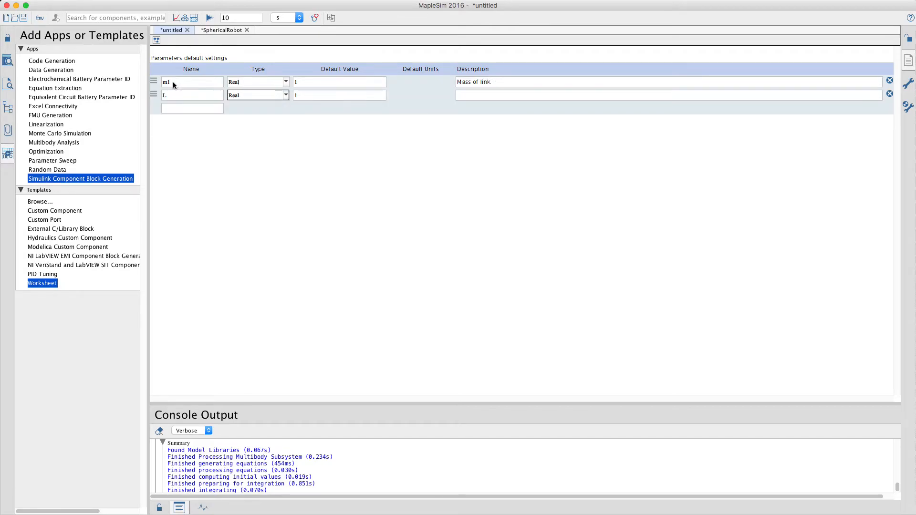
{"action": "type", "text": "Leng"}
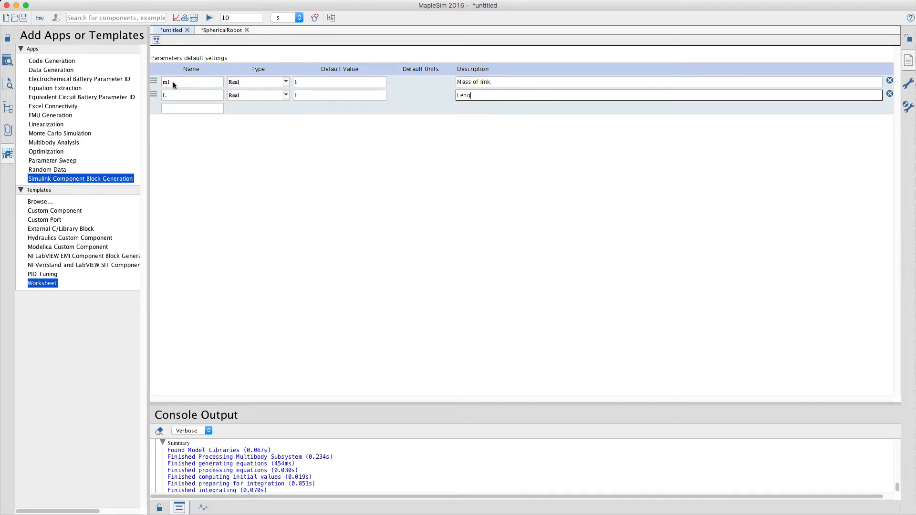
{"action": "type", "text": "th of link"}
Step: Add a parameter Izz to the parameter block, leaving its description empty
{"action": "left_click", "coordinate": [180, 111]}
{"action": "type", "text": "Izz"}
{"action": "key", "text": "Tab"}
{"action": "key", "text": "Tab"}
{"action": "key", "text": "Tab"}
{"action": "key", "text": "Tab"}
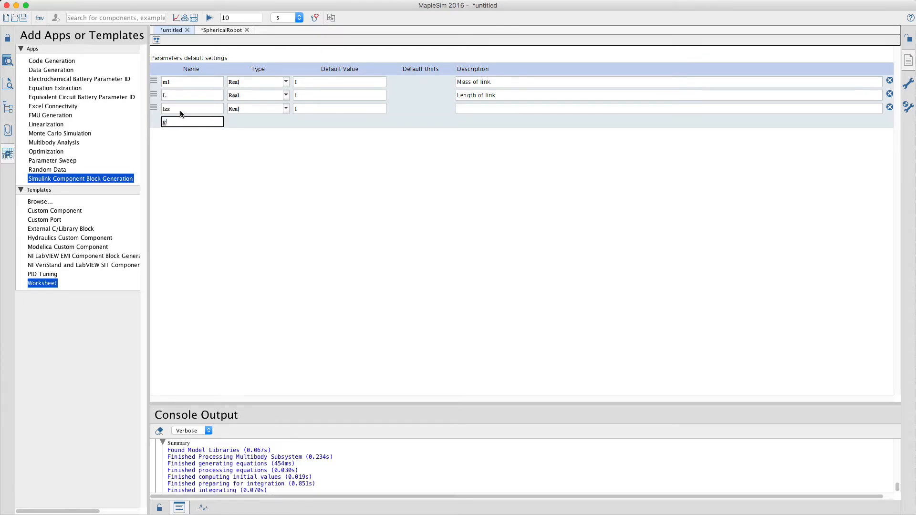
Step: Add a parameter g with a default value of 9.81, and return to the model diagram
{"action": "type", "text": "g"}
{"action": "key", "text": "Tab"}
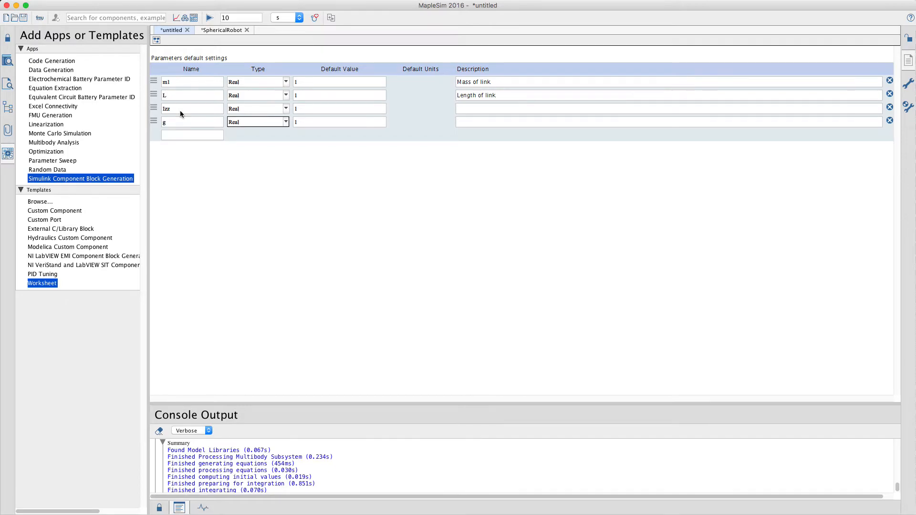
{"action": "key", "text": "Tab"}
{"action": "type", "text": "9.81"}
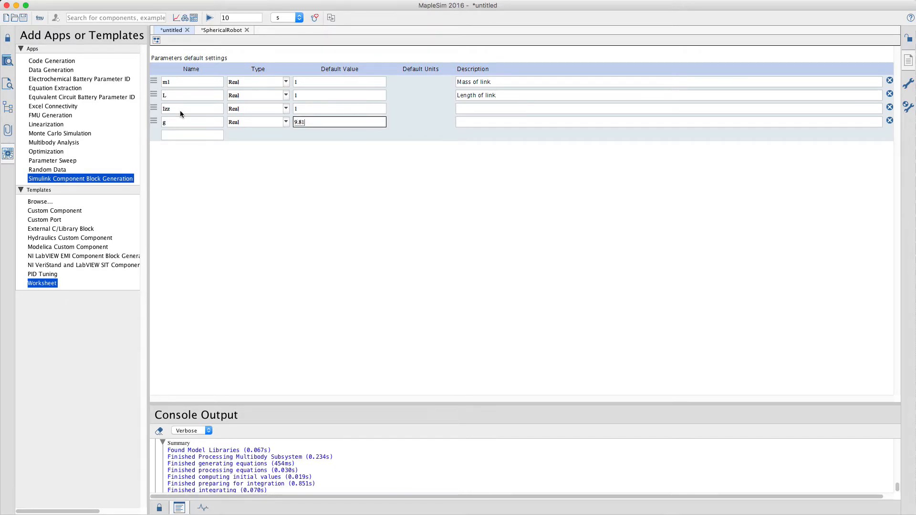
{"action": "left_click", "coordinate": [156, 40]}
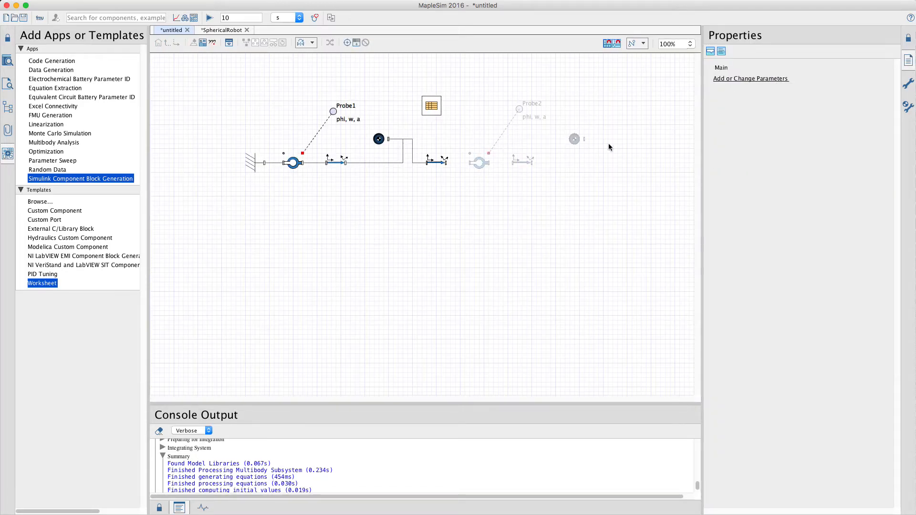
Step: Set the multibody gravitational acceleration to the parameter g, and display the parameter block's values
{"action": "left_click", "coordinate": [908, 106]}
{"action": "left_click", "coordinate": [771, 146]}
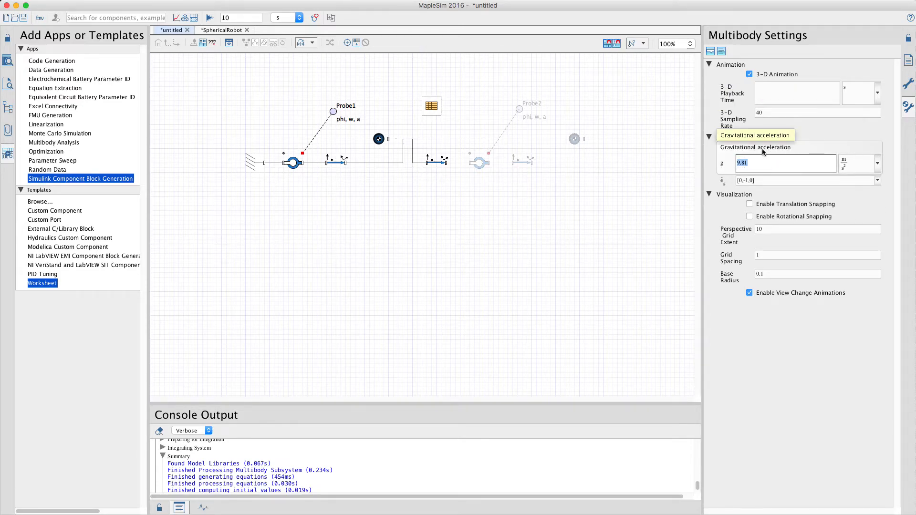
{"action": "type", "text": "g"}
{"action": "left_click", "coordinate": [485, 255]}
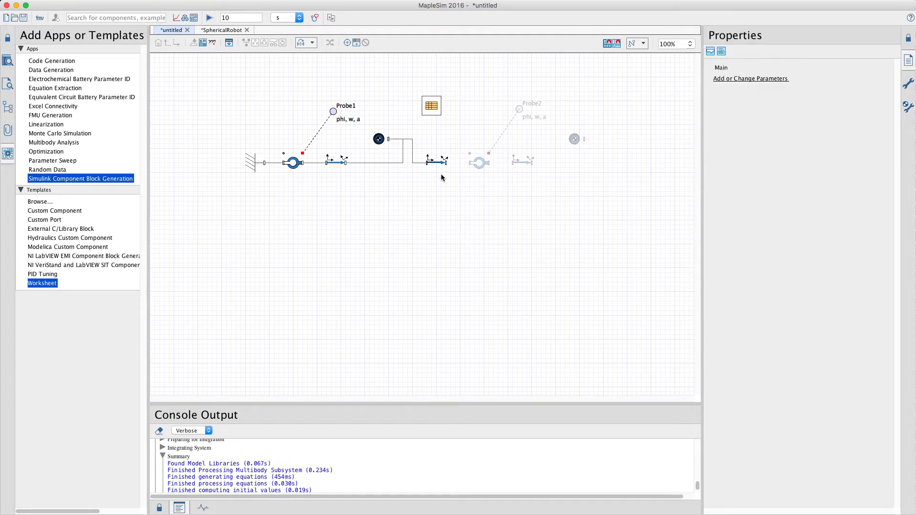
{"action": "left_click", "coordinate": [431, 105]}
{"action": "left_click", "coordinate": [782, 118]}
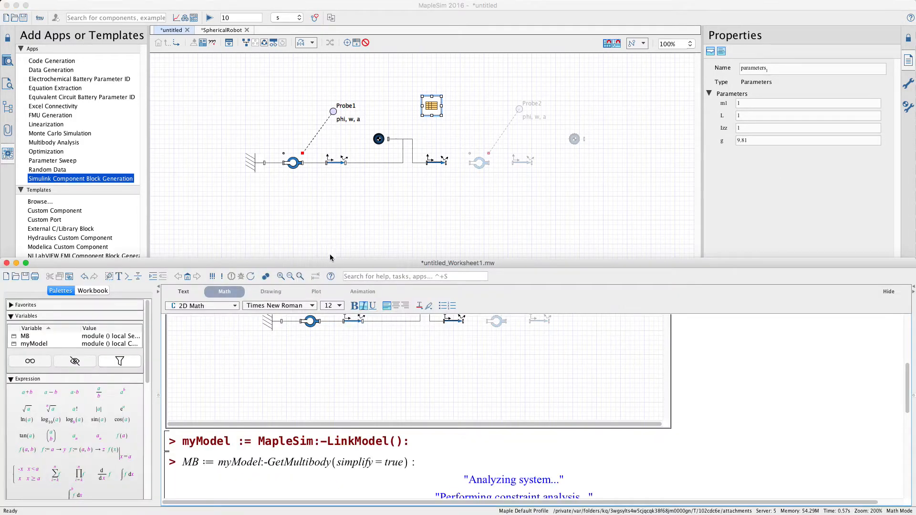
Step: Switch to the linked Maple worksheet, re-execute the entire worksheet, and inspect the equation of motion from GetDynEQs
{"action": "left_click_drag", "start_coordinate": [333, 257], "coordinate": [337, 40]}
{"action": "double_click", "coordinate": [336, 40]}
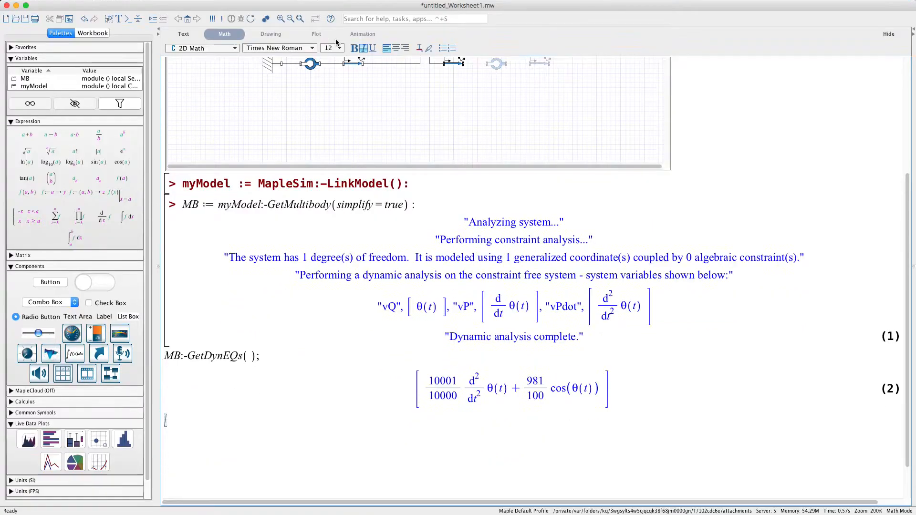
{"action": "left_click", "coordinate": [212, 19]}
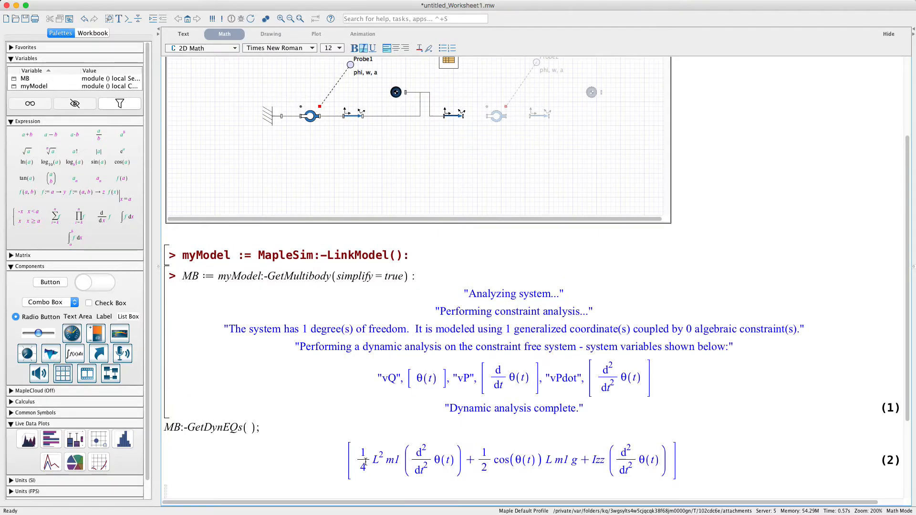
{"action": "left_click_drag", "start_coordinate": [354, 461], "coordinate": [625, 462]}
{"action": "left_click", "coordinate": [720, 467]}
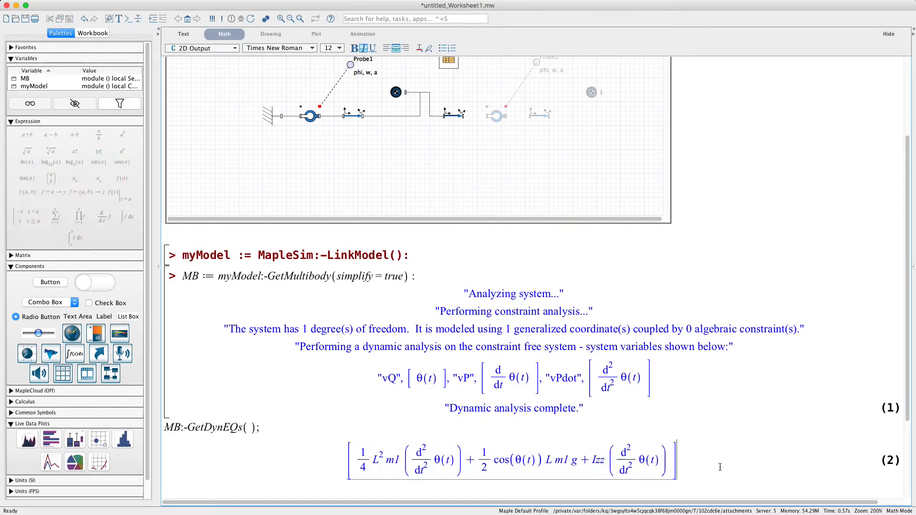
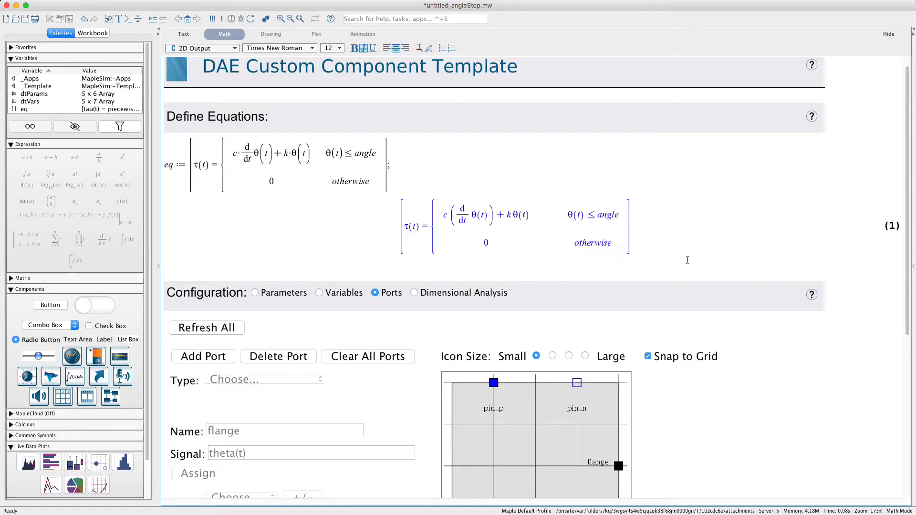
Step: Refresh the custom component's parameters and variables so they match the piecewise torque equation
{"action": "scroll", "coordinate": [792, 268], "scroll_direction": "down", "scroll_amount": 3}
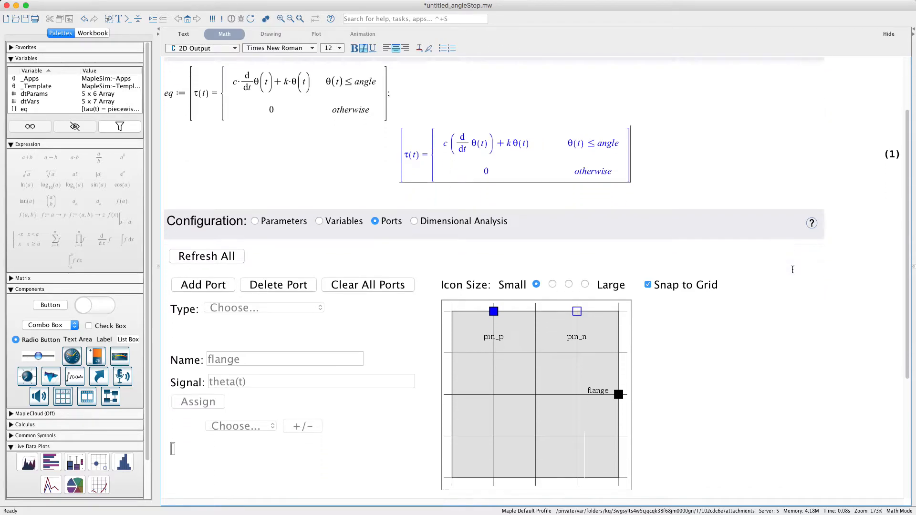
{"action": "left_click", "coordinate": [285, 224]}
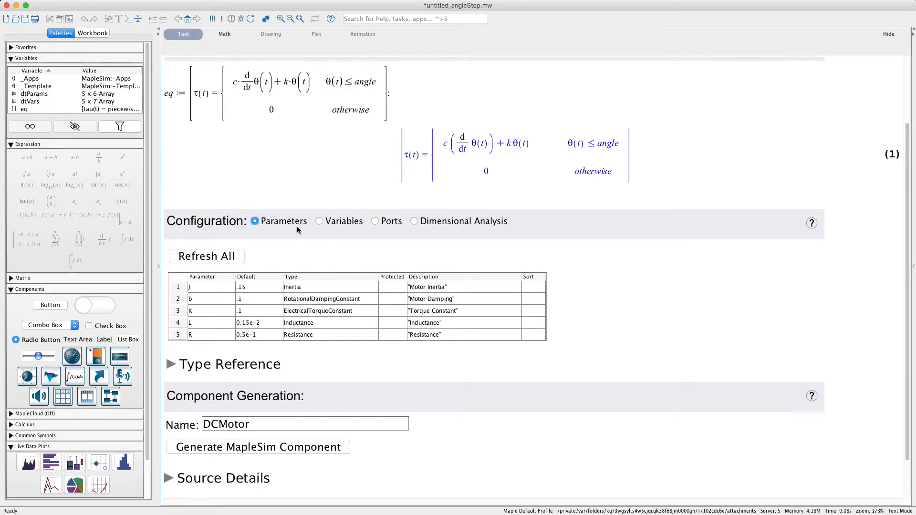
{"action": "left_click", "coordinate": [222, 260]}
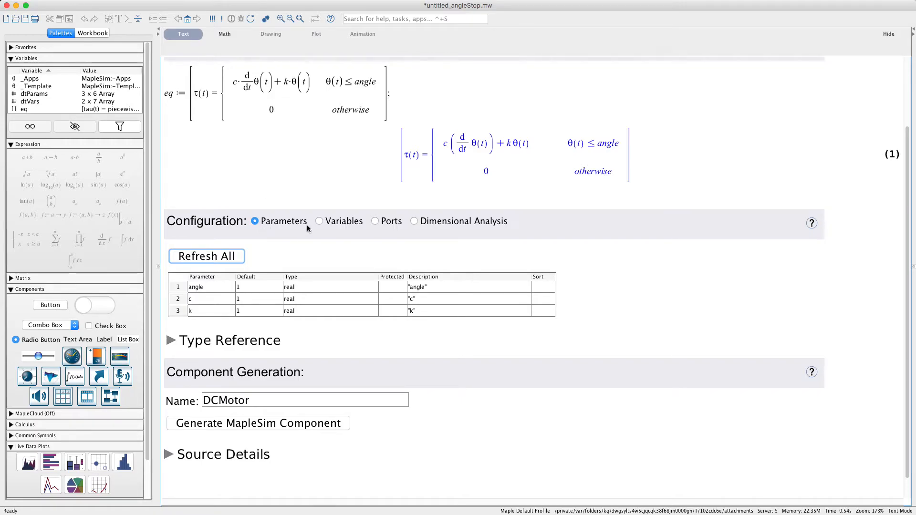
{"action": "left_click", "coordinate": [337, 222]}
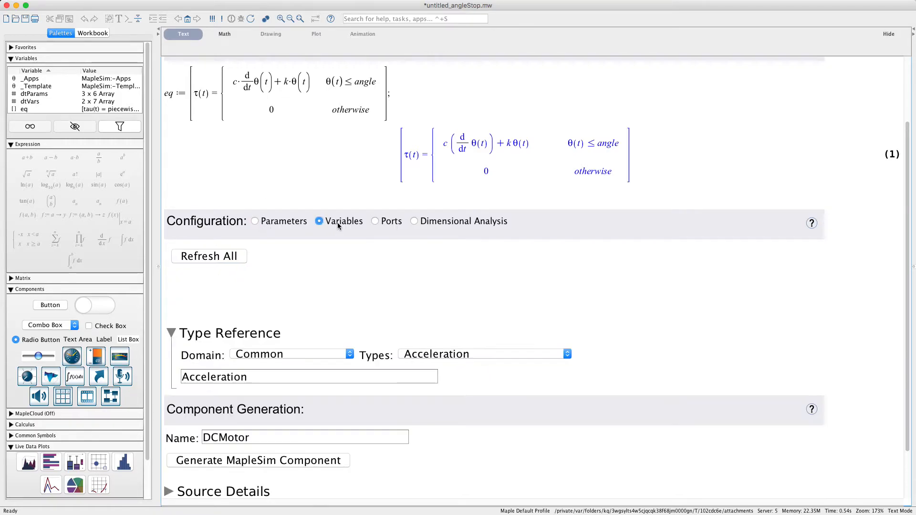
{"action": "left_click", "coordinate": [208, 258]}
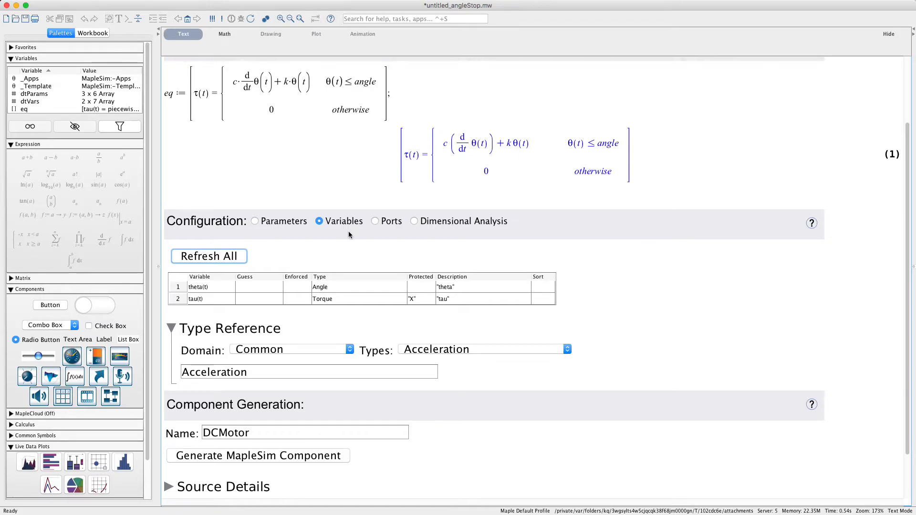
Step: Clear all existing ports from the custom component and add one port of type Rotational
{"action": "left_click", "coordinate": [389, 223]}
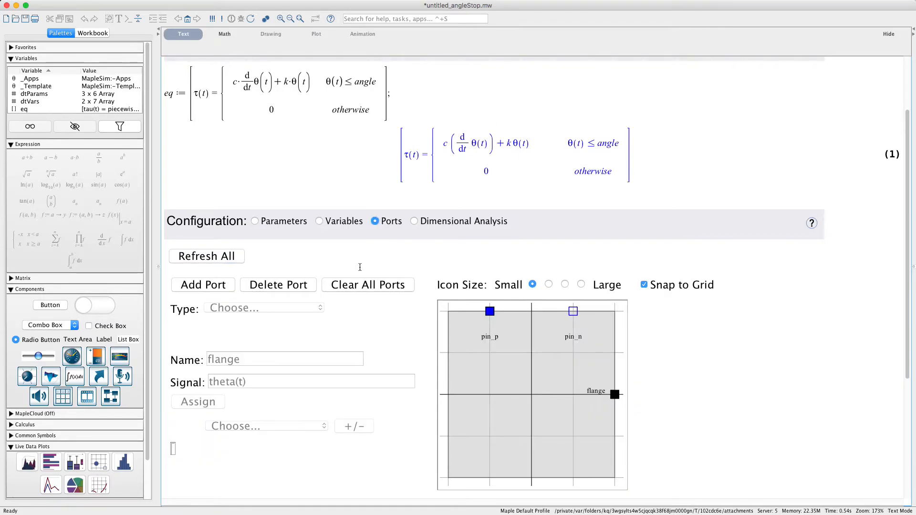
{"action": "left_click", "coordinate": [366, 286]}
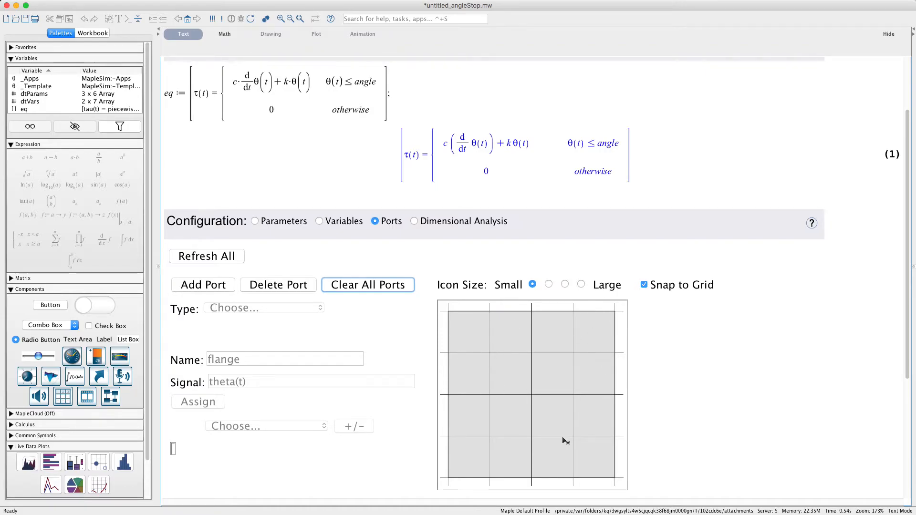
{"action": "scroll", "coordinate": [712, 395], "scroll_direction": "down", "scroll_amount": 2}
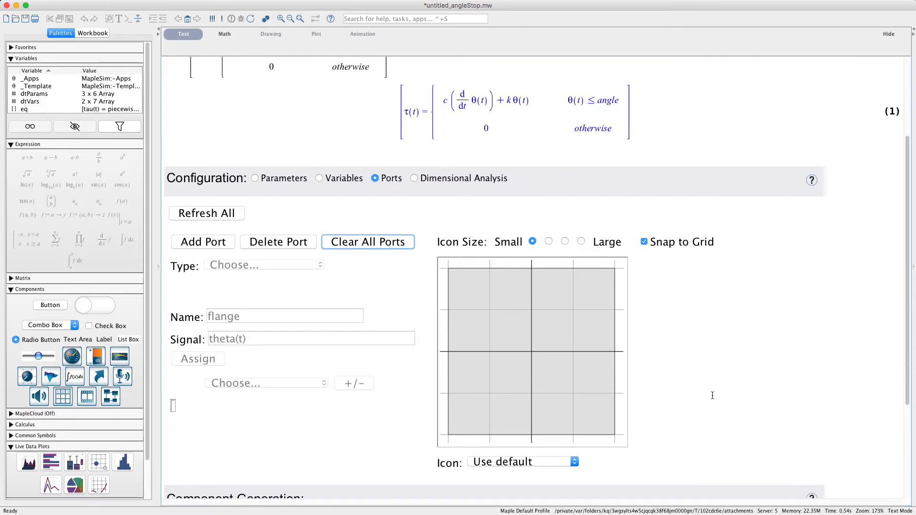
{"action": "left_click", "coordinate": [222, 246]}
{"action": "scroll", "coordinate": [286, 257], "scroll_direction": "down", "scroll_amount": 1}
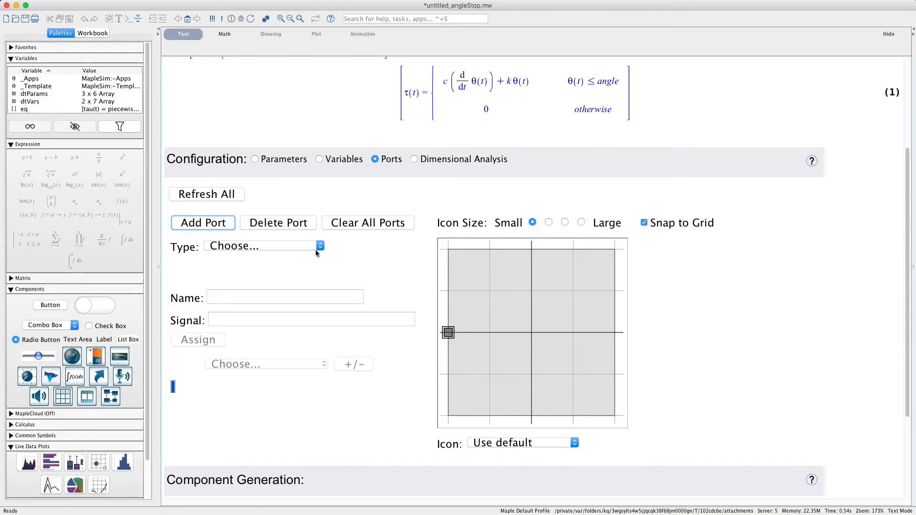
{"action": "left_click", "coordinate": [317, 251]}
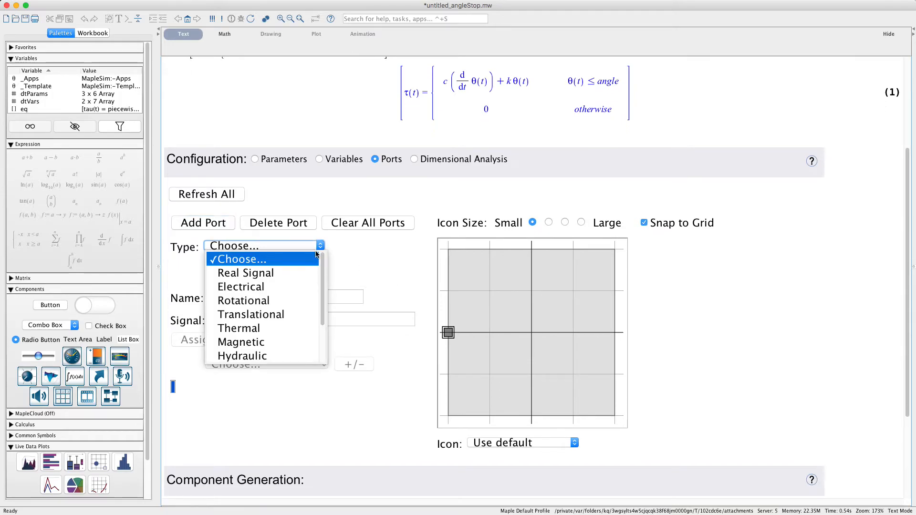
{"action": "left_click", "coordinate": [270, 302]}
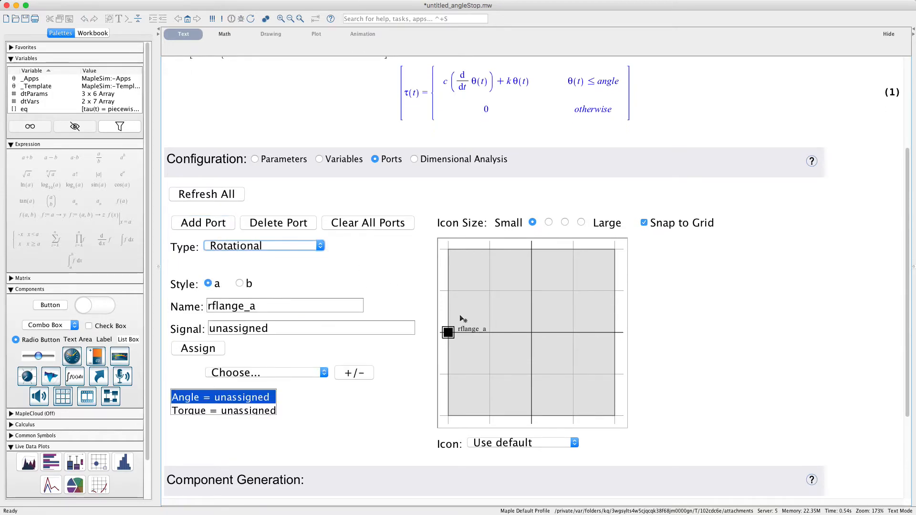
Step: Assign theta(t) to the angle and tau(t) to the torque of port rflange_a
{"action": "scroll", "coordinate": [387, 371], "scroll_direction": "down", "scroll_amount": 4}
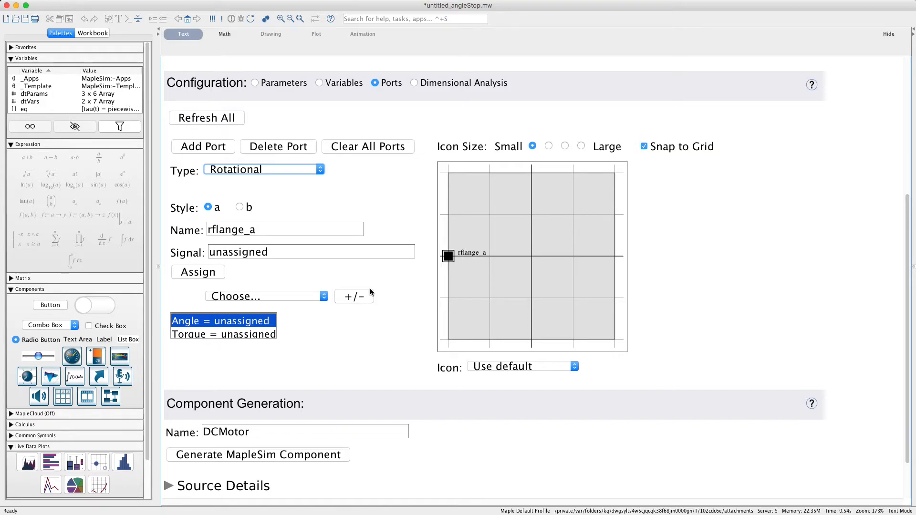
{"action": "left_click", "coordinate": [454, 263]}
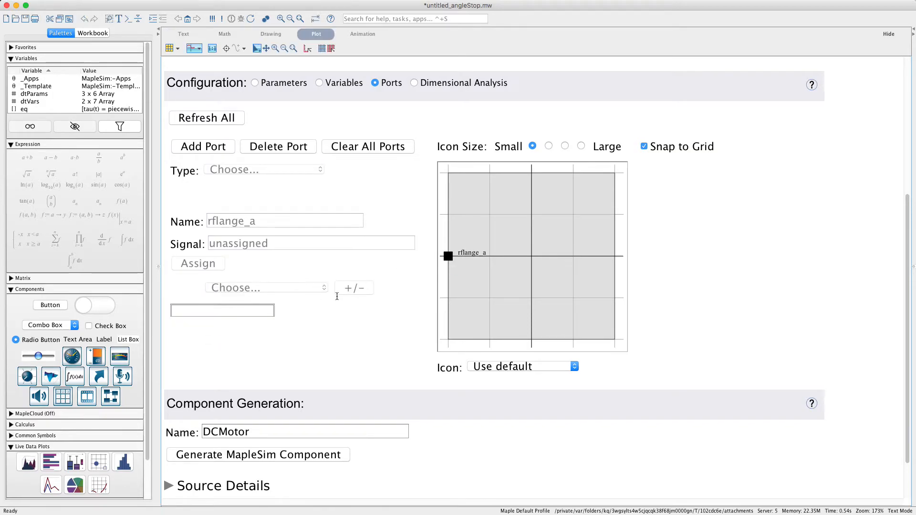
{"action": "left_click", "coordinate": [453, 260]}
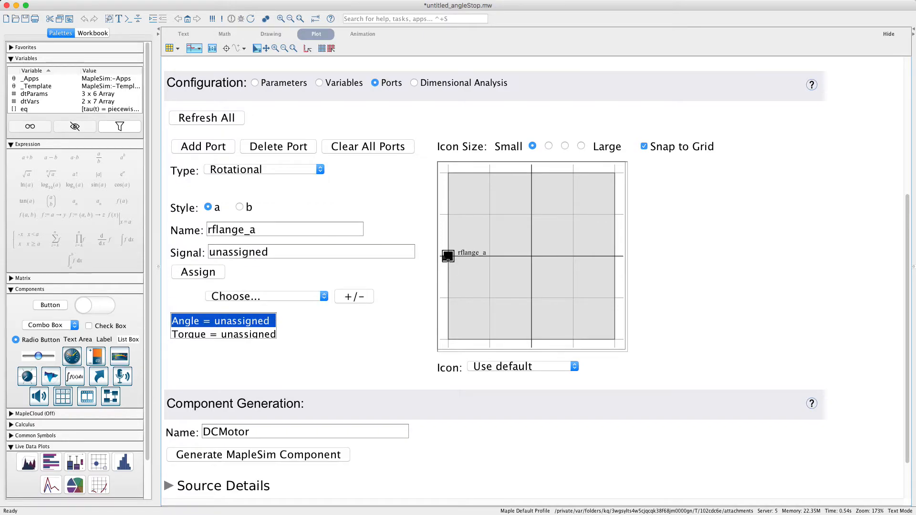
{"action": "left_click", "coordinate": [282, 297]}
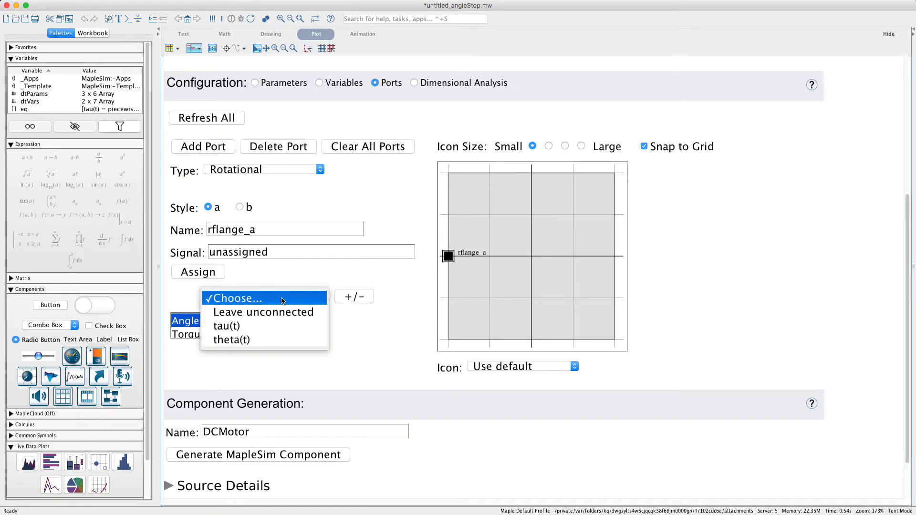
{"action": "left_click", "coordinate": [243, 341]}
{"action": "left_click", "coordinate": [255, 335]}
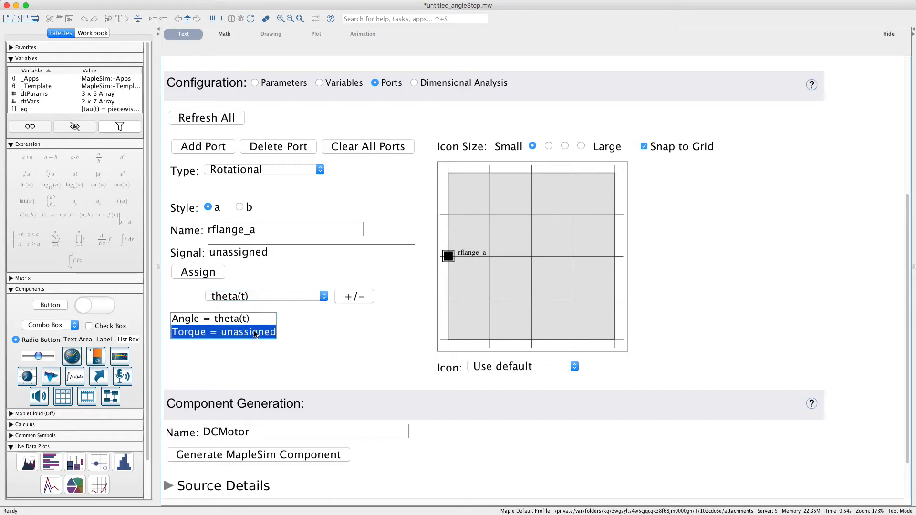
{"action": "left_click", "coordinate": [291, 296]}
{"action": "left_click", "coordinate": [269, 287]}
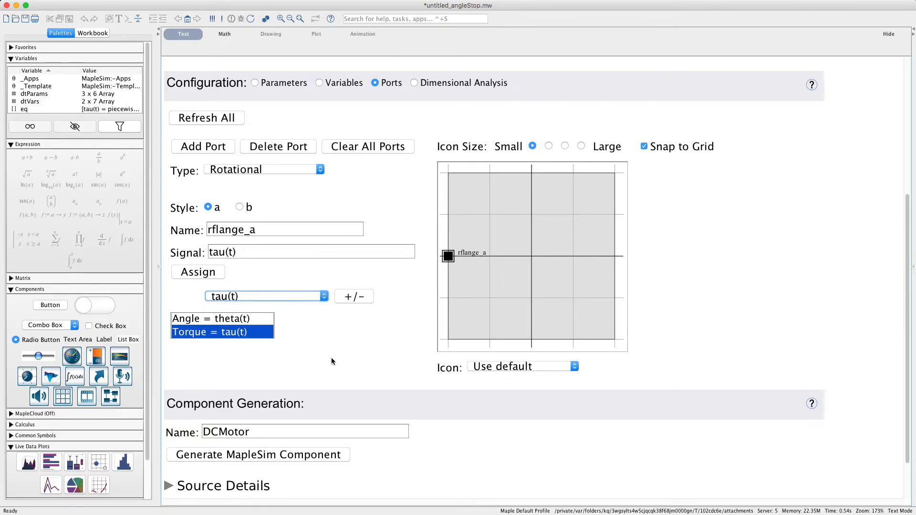
Step: Name the custom component anglStop and generate it as a MapleSim component
{"action": "scroll", "coordinate": [417, 394], "scroll_direction": "down", "scroll_amount": 3}
{"action": "left_click", "coordinate": [283, 375]}
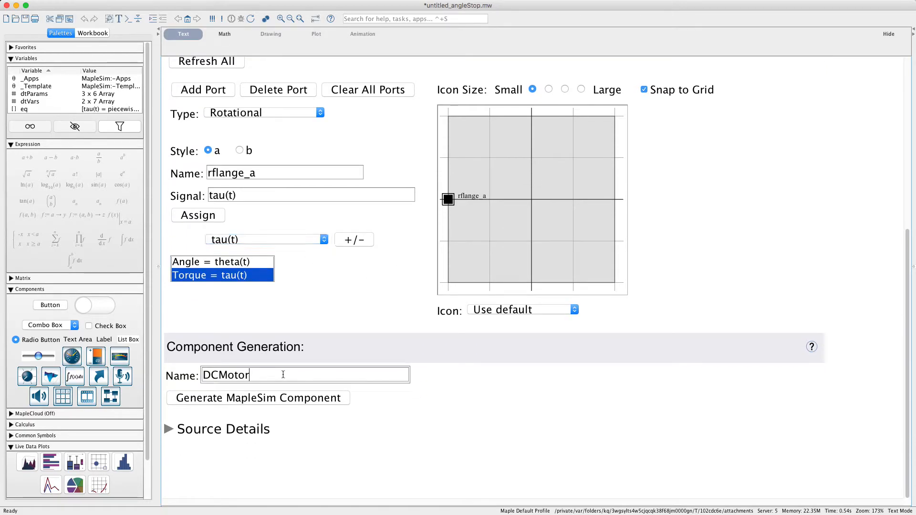
{"action": "double_click", "coordinate": [260, 374]}
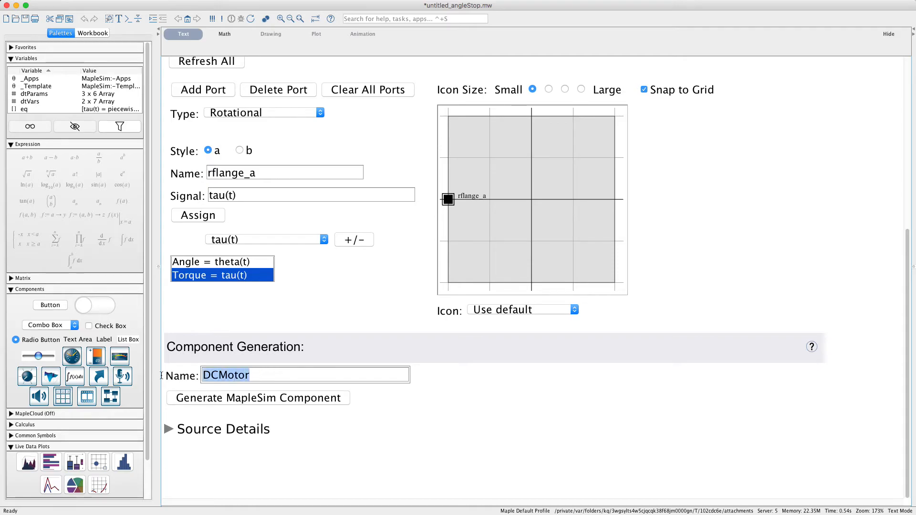
{"action": "type", "text": "anglStop"}
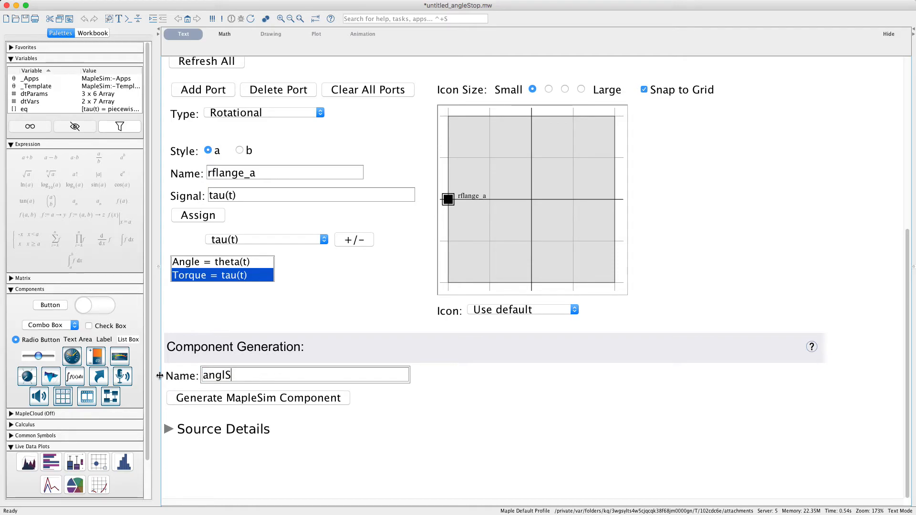
{"action": "left_click", "coordinate": [230, 376]}
{"action": "left_click", "coordinate": [293, 398]}
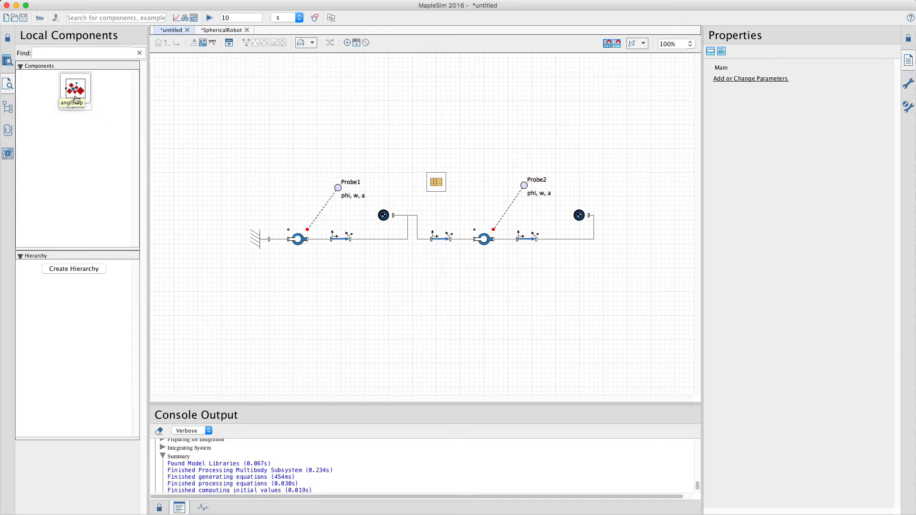
Step: Place anglStop in the model, move Probe1 out of the way, and connect the stop to the first revolute joint's flange_b
{"action": "left_click_drag", "start_coordinate": [72, 91], "coordinate": [369, 160]}
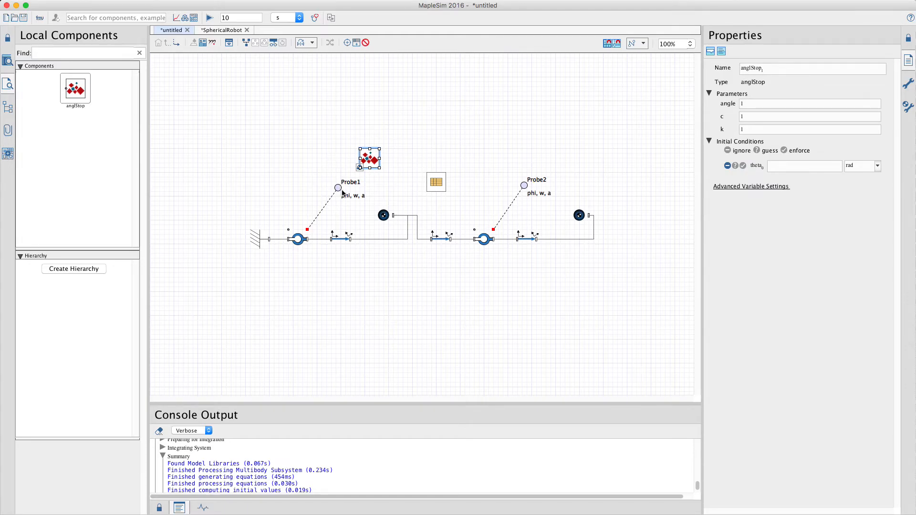
{"action": "left_click_drag", "start_coordinate": [335, 189], "coordinate": [207, 215]}
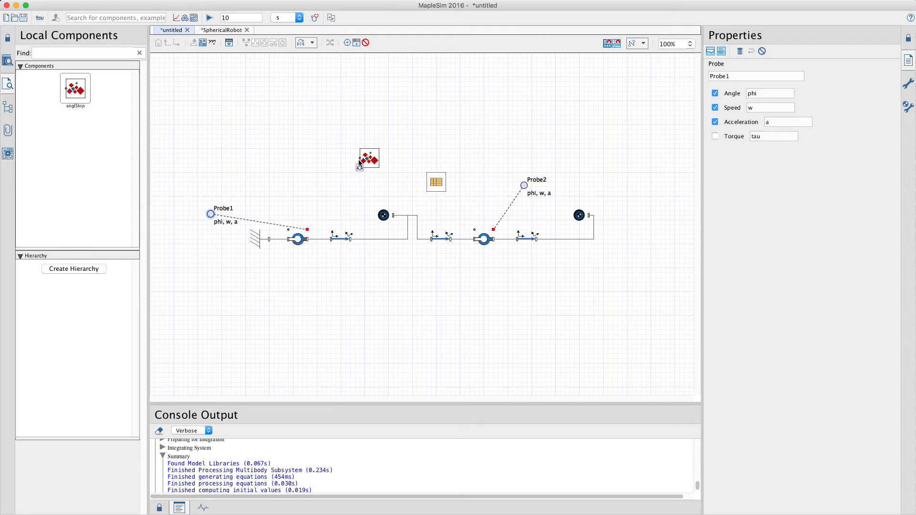
{"action": "left_click", "coordinate": [345, 168]}
{"action": "left_click_drag", "start_coordinate": [359, 158], "coordinate": [308, 206]}
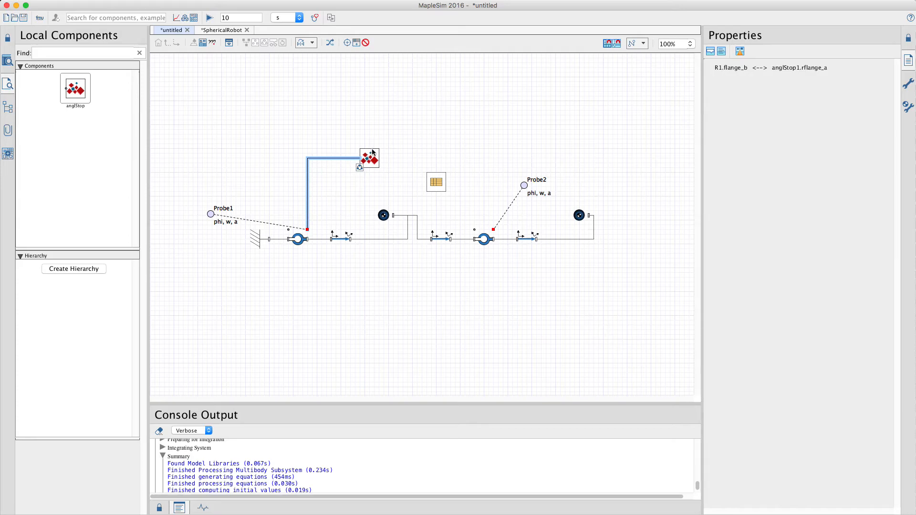
{"action": "left_click_drag", "start_coordinate": [375, 158], "coordinate": [341, 192]}
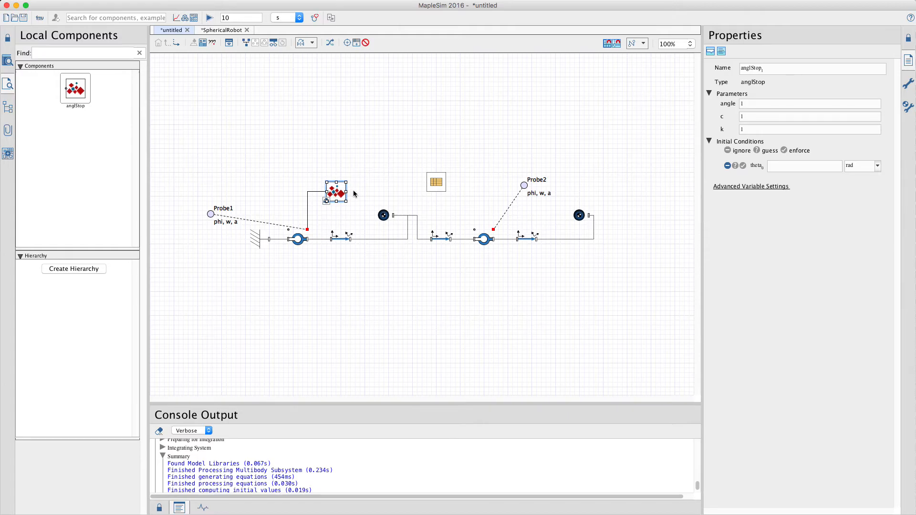
Step: Set the anglStop component's angle to -Pi/4 and c to 100, and enter a new value for k
{"action": "left_click", "coordinate": [764, 104]}
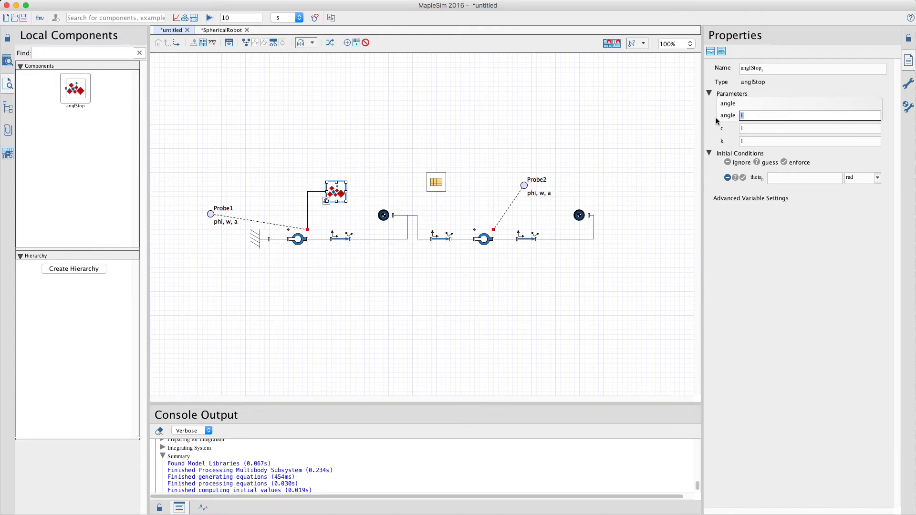
{"action": "type", "text": "-Pi/4"}
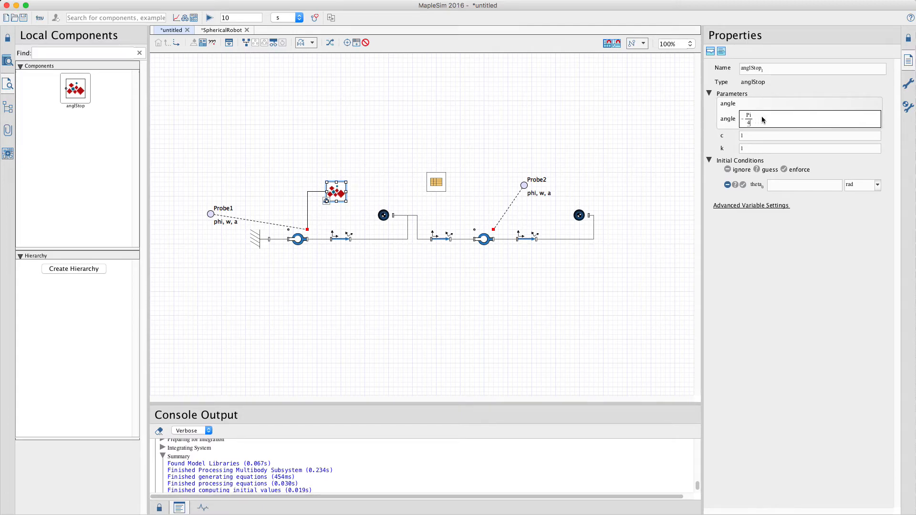
{"action": "left_click", "coordinate": [757, 134]}
{"action": "left_click", "coordinate": [756, 136]}
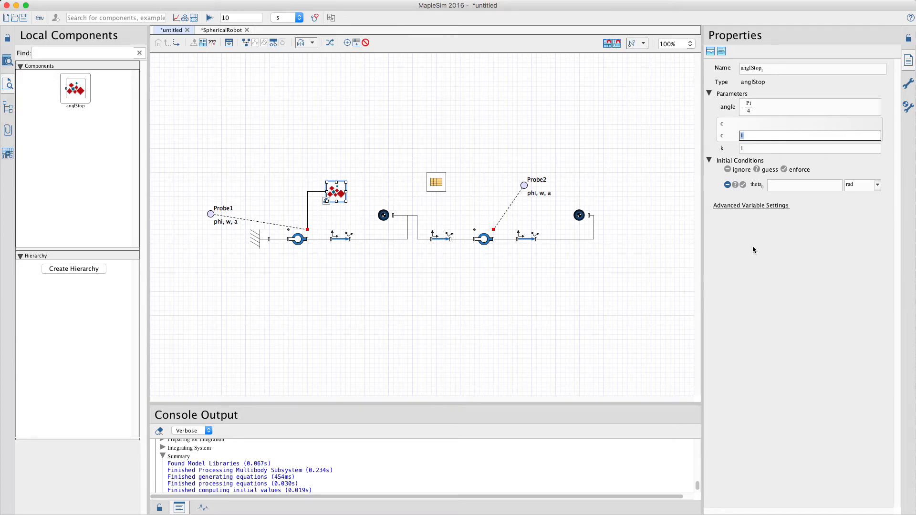
{"action": "type", "text": "100"}
{"action": "key", "text": "Tab"}
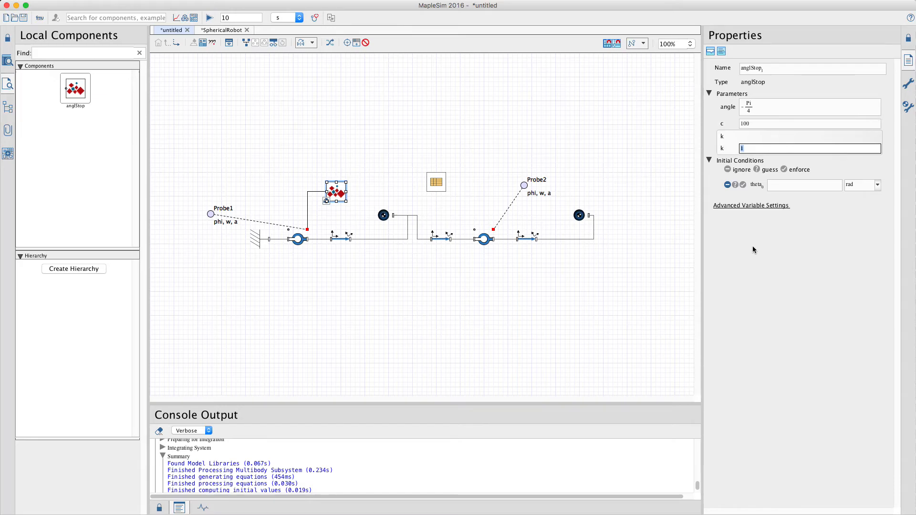
{"action": "type", "text": "00"}
{"action": "left_click", "coordinate": [468, 306]}
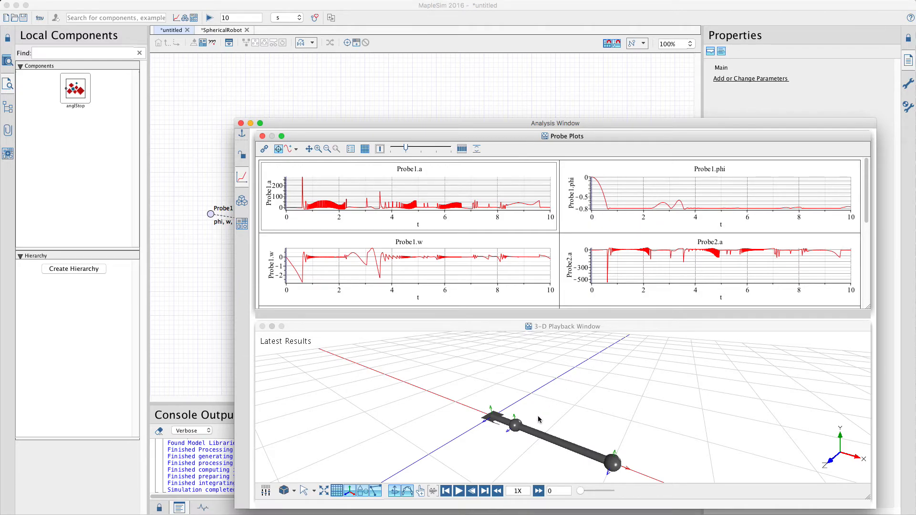
Step: Play the double pendulum's 3-D animation, and replay it from the start in a centred view facing the XY plane
{"action": "left_click", "coordinate": [461, 492]}
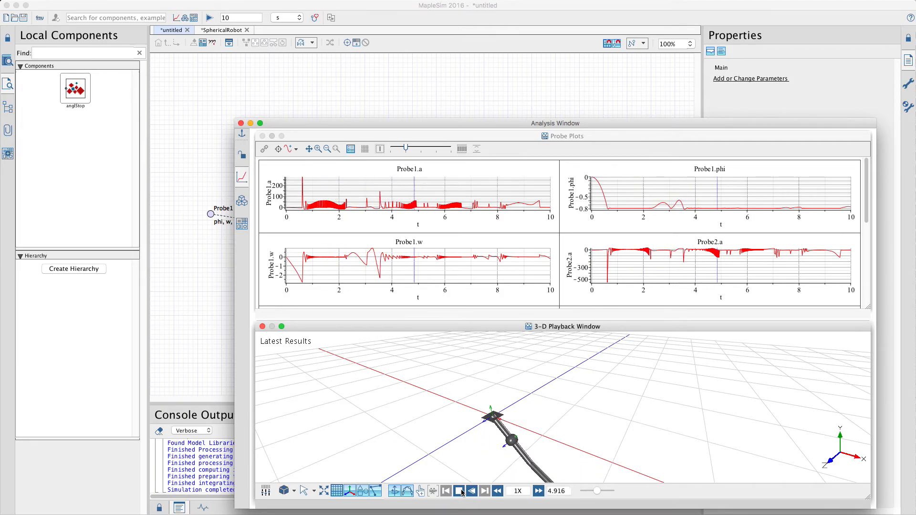
{"action": "left_click", "coordinate": [459, 492]}
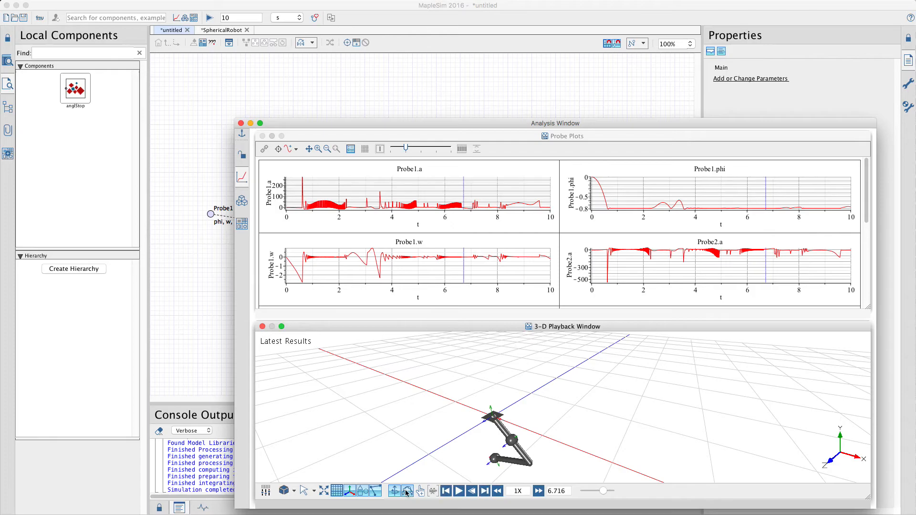
{"action": "left_click", "coordinate": [294, 492]}
{"action": "left_click", "coordinate": [310, 483]}
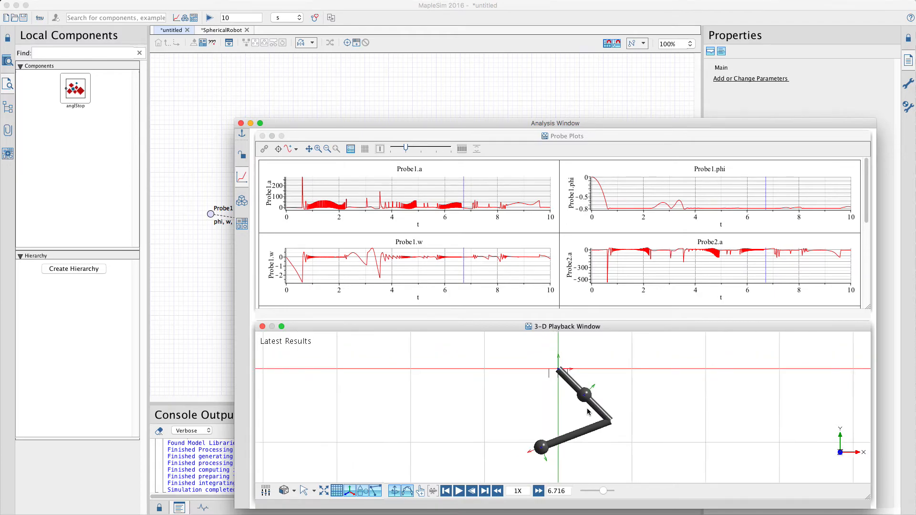
{"action": "left_click_drag", "start_coordinate": [531, 416], "coordinate": [434, 416]}
{"action": "left_click", "coordinate": [446, 491]}
{"action": "left_click", "coordinate": [459, 492]}
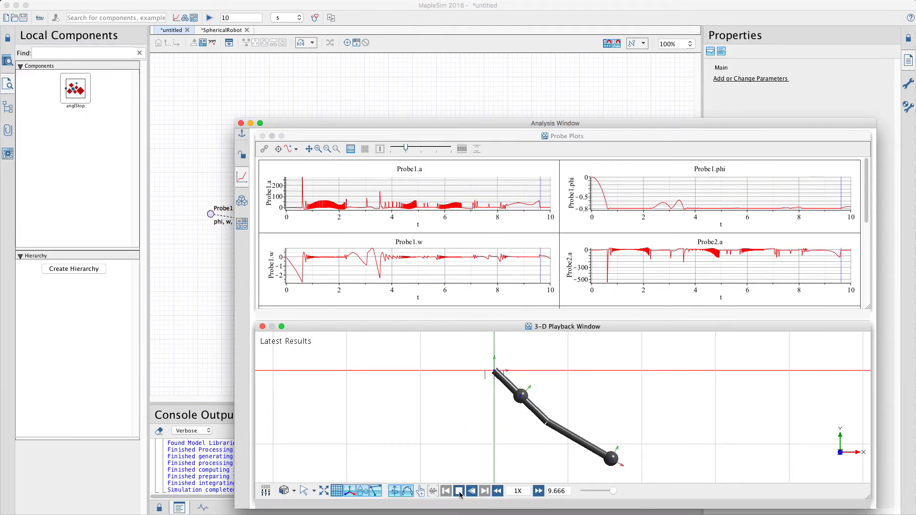
{"action": "left_click", "coordinate": [459, 492]}
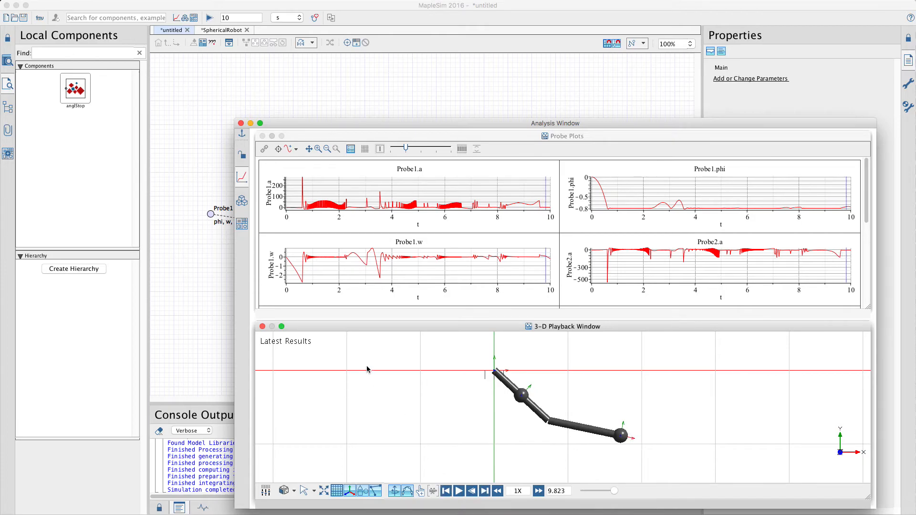
Step: Close the analysis window, group all the double pendulum components into a subsystem named Sys, and reposition its block
{"action": "left_click", "coordinate": [240, 124]}
{"action": "left_click_drag", "start_coordinate": [176, 98], "coordinate": [638, 313]}
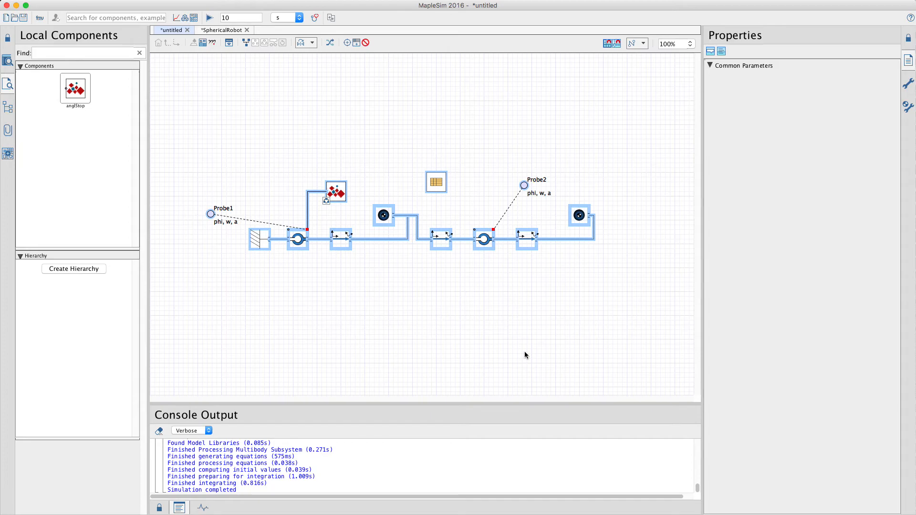
{"action": "key", "text": "super+g"}
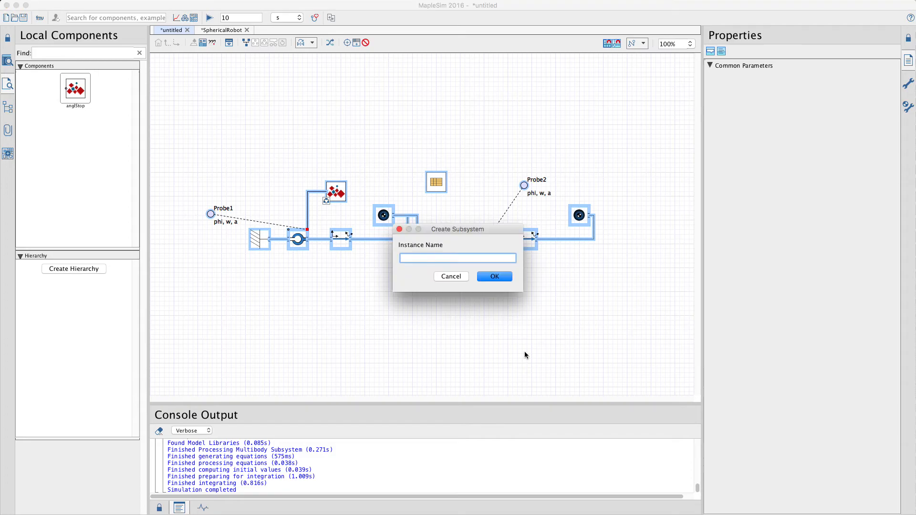
{"action": "key", "text": "BackSpace"}
{"action": "type", "text": "Sys"}
{"action": "key", "text": "Return"}
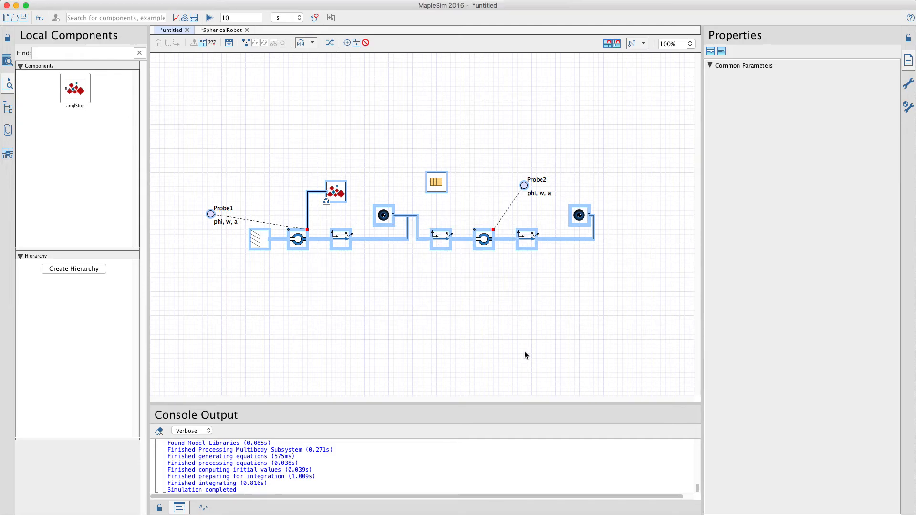
{"action": "left_click", "coordinate": [421, 214]}
{"action": "left_click_drag", "start_coordinate": [421, 214], "coordinate": [345, 199]}
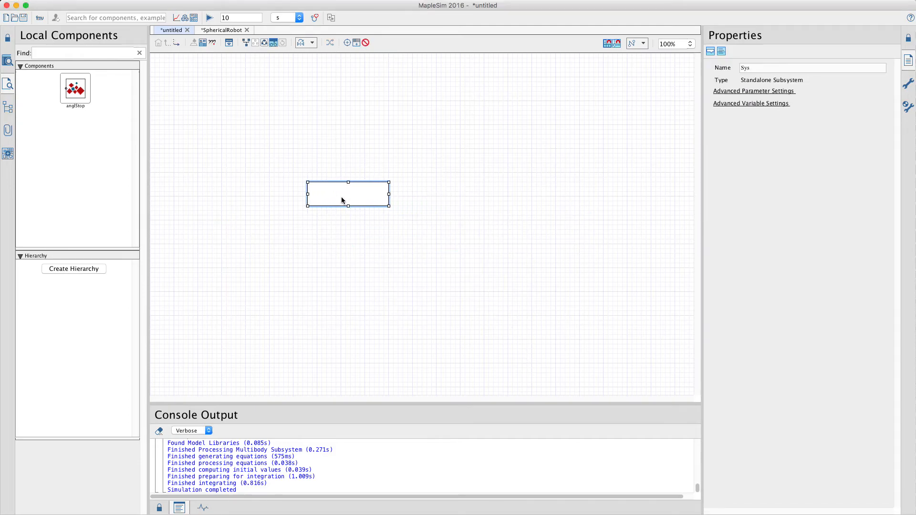
Step: Open the Sys subsystem and place a 1-D rotational Angle Sensor above the anglStop component
{"action": "double_click", "coordinate": [340, 193]}
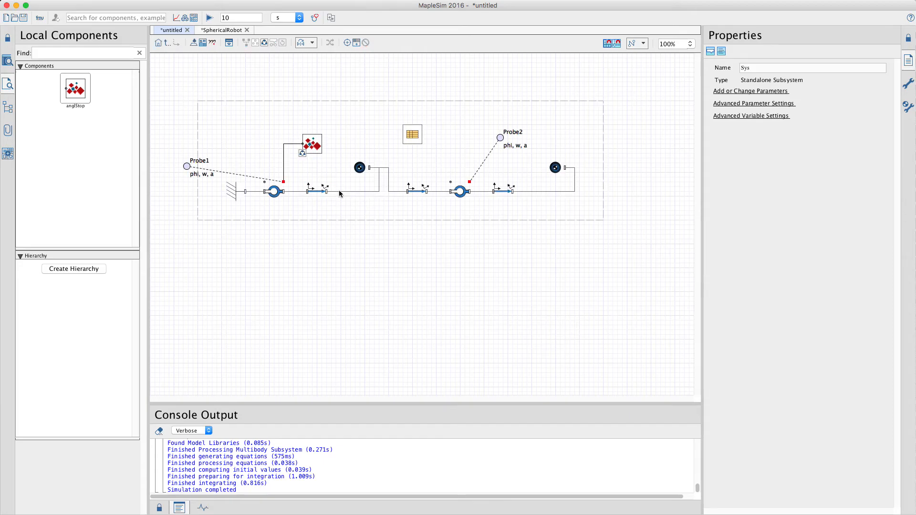
{"action": "left_click", "coordinate": [8, 61]}
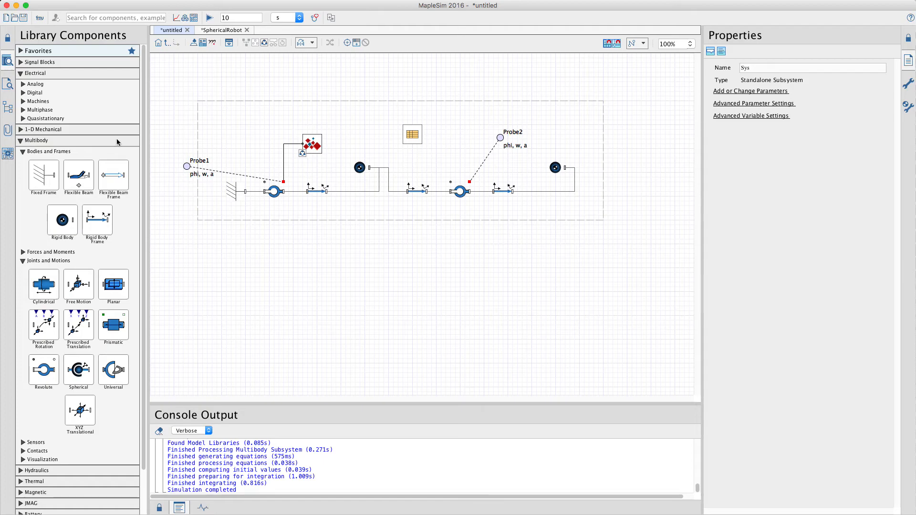
{"action": "left_click", "coordinate": [21, 141]}
{"action": "left_click", "coordinate": [20, 129]}
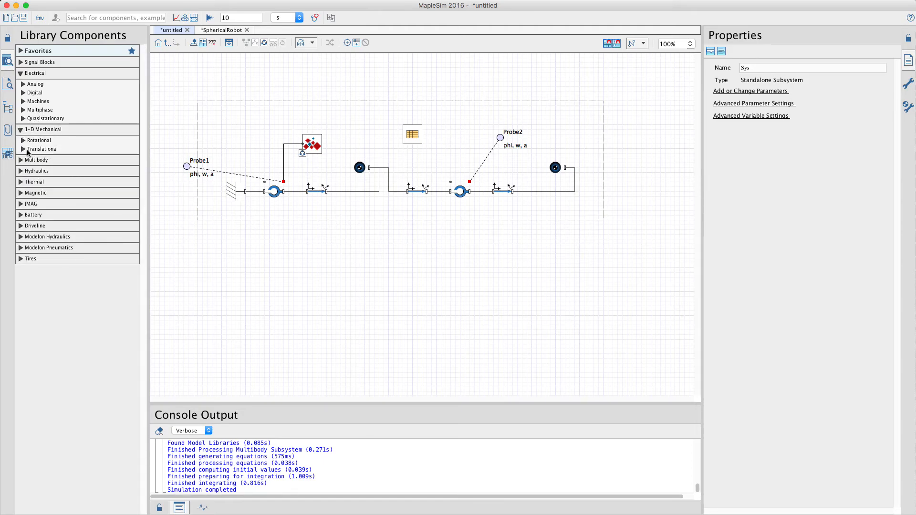
{"action": "left_click", "coordinate": [23, 142]}
{"action": "left_click", "coordinate": [26, 203]}
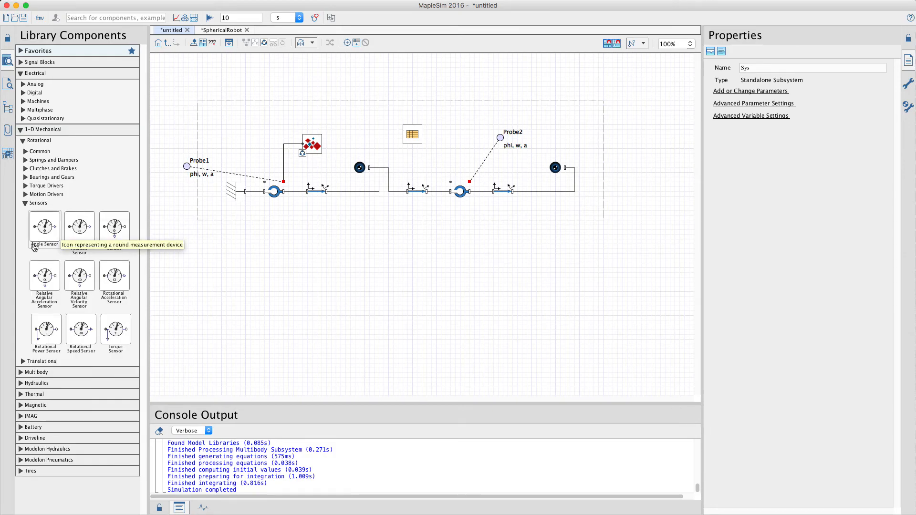
{"action": "left_click_drag", "start_coordinate": [46, 231], "coordinate": [360, 115]}
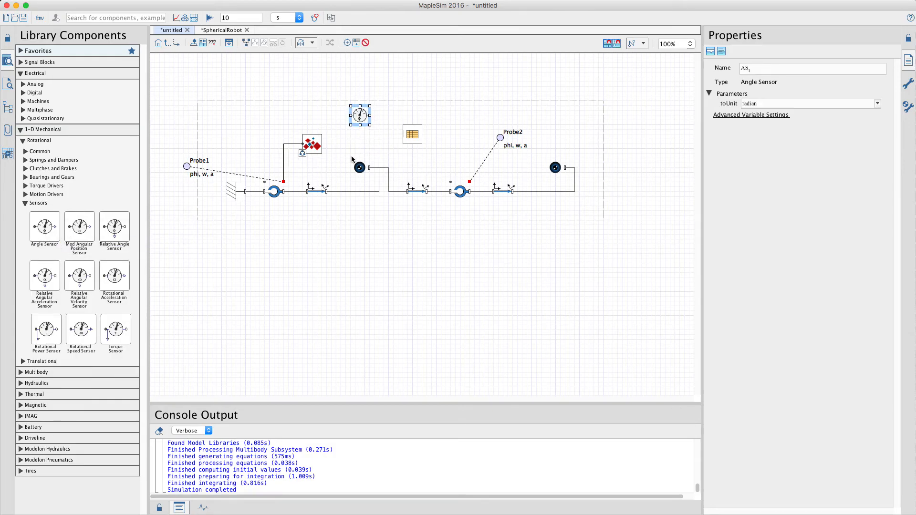
Step: Connect the Angle Sensor to the first revolute joint's flange and reroute the wire clear of the other components
{"action": "left_click", "coordinate": [296, 131]}
{"action": "left_click", "coordinate": [283, 181]}
{"action": "left_click", "coordinate": [354, 115]}
{"action": "left_click", "coordinate": [362, 119]}
{"action": "left_click", "coordinate": [366, 157]}
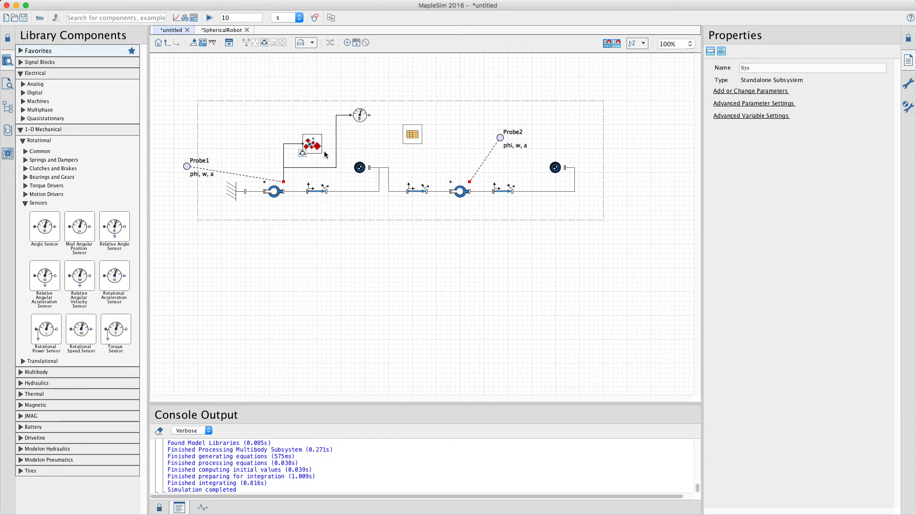
Step: Route the Angle Sensor's output to the Sys subsystem boundary as an output port and name it angleOut
{"action": "left_click_drag", "start_coordinate": [370, 115], "coordinate": [603, 116]}
{"action": "left_click", "coordinate": [603, 116]}
{"action": "left_click", "coordinate": [606, 117]}
{"action": "left_click", "coordinate": [762, 72]}
{"action": "type", "text": "angleOut"}
{"action": "key", "text": "Return"}
{"action": "left_click", "coordinate": [634, 221]}
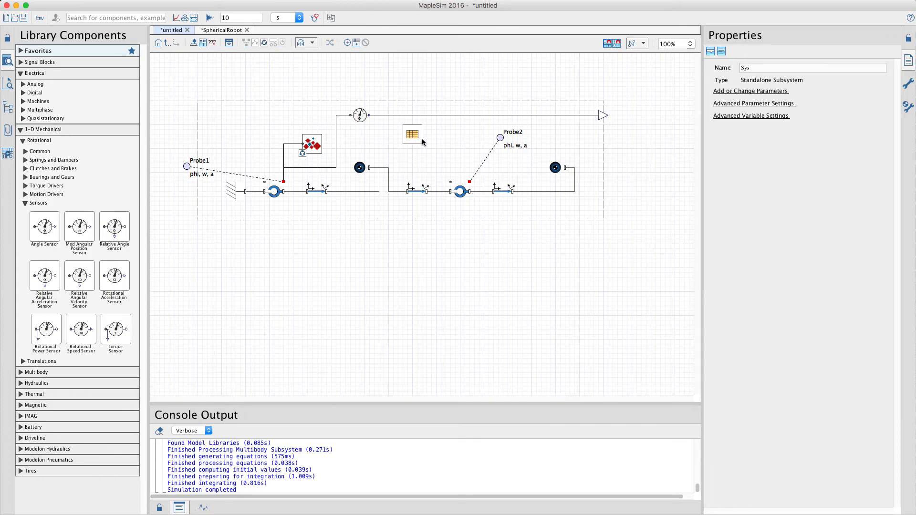
Step: Return to the main model level, set the zoom to 150%, and reposition the Sys block
{"action": "left_click", "coordinate": [167, 43]}
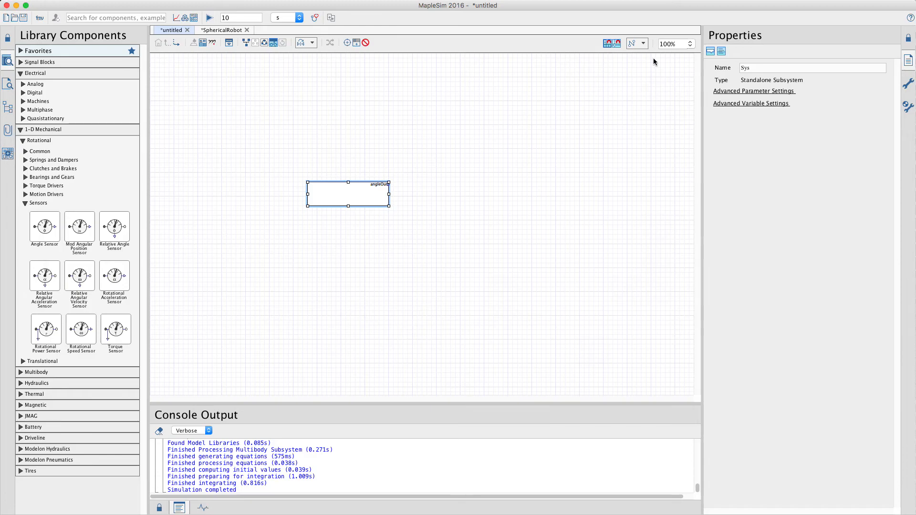
{"action": "left_click", "coordinate": [690, 44]}
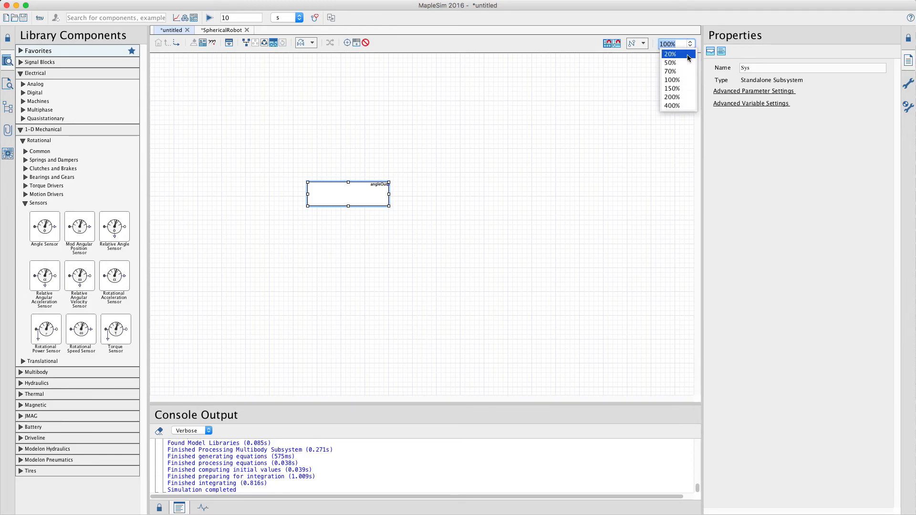
{"action": "left_click", "coordinate": [680, 89]}
{"action": "left_click_drag", "start_coordinate": [460, 257], "coordinate": [375, 200]}
{"action": "left_click", "coordinate": [390, 273]}
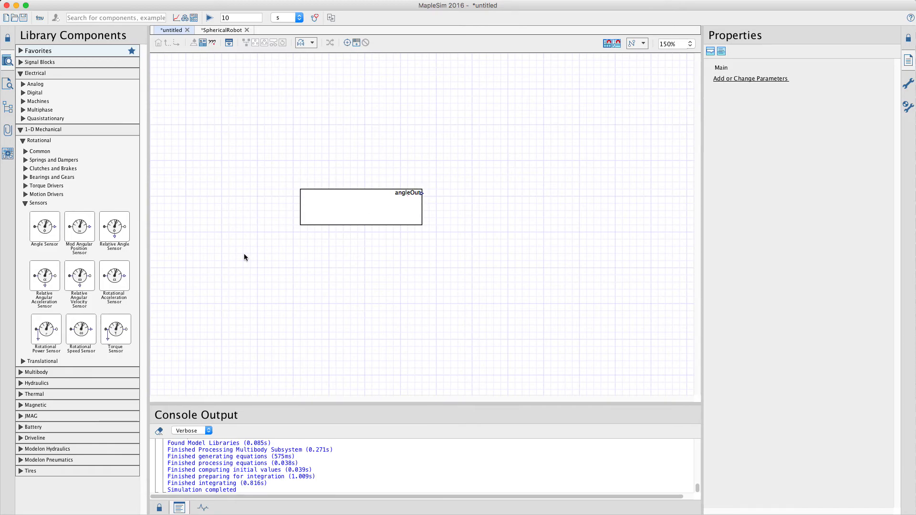
Step: Open the Simulink Component Block Generation app for the model
{"action": "left_click", "coordinate": [8, 154]}
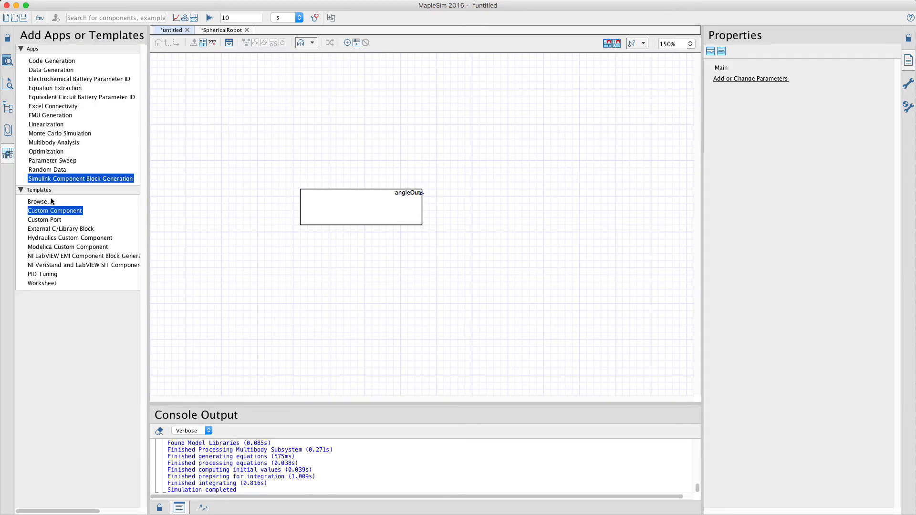
{"action": "left_click", "coordinate": [57, 62]}
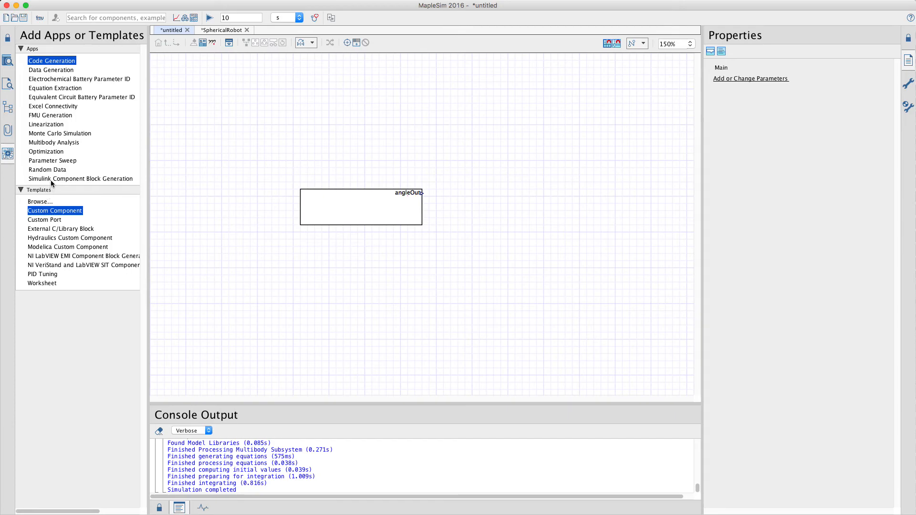
{"action": "left_click", "coordinate": [50, 179]}
{"action": "left_click", "coordinate": [51, 61]}
{"action": "left_click", "coordinate": [72, 180]}
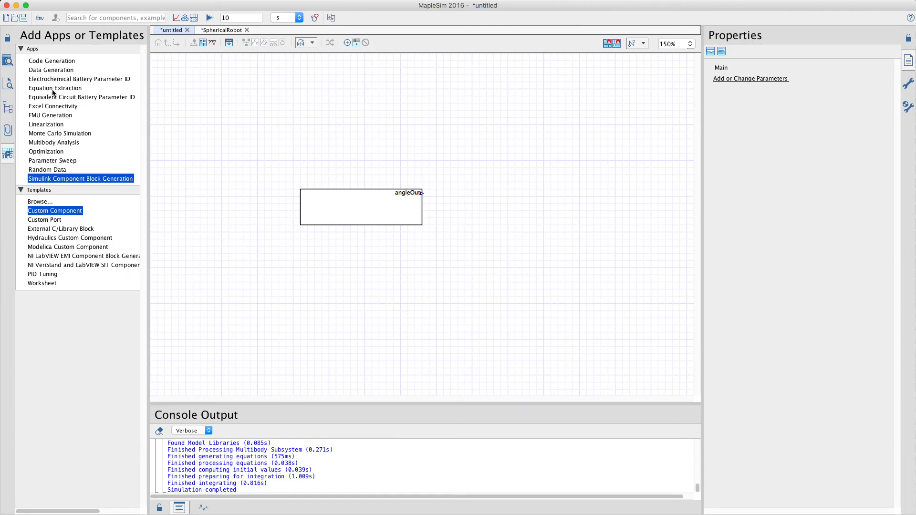
{"action": "double_click", "coordinate": [77, 179]}
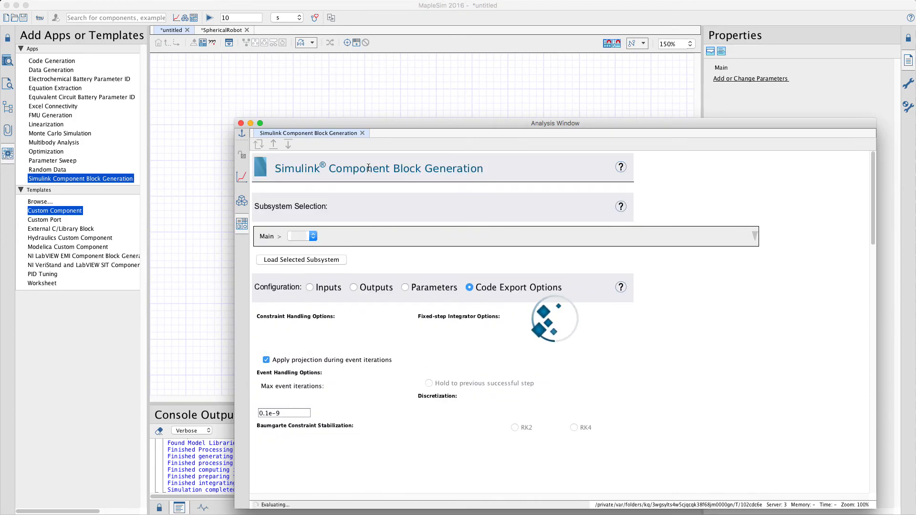
Step: Enlarge the analysis window, choose the Sys subsystem with its diagram displayed, and try to load it for Simulink block generation
{"action": "left_click_drag", "start_coordinate": [235, 119], "coordinate": [175, 29]}
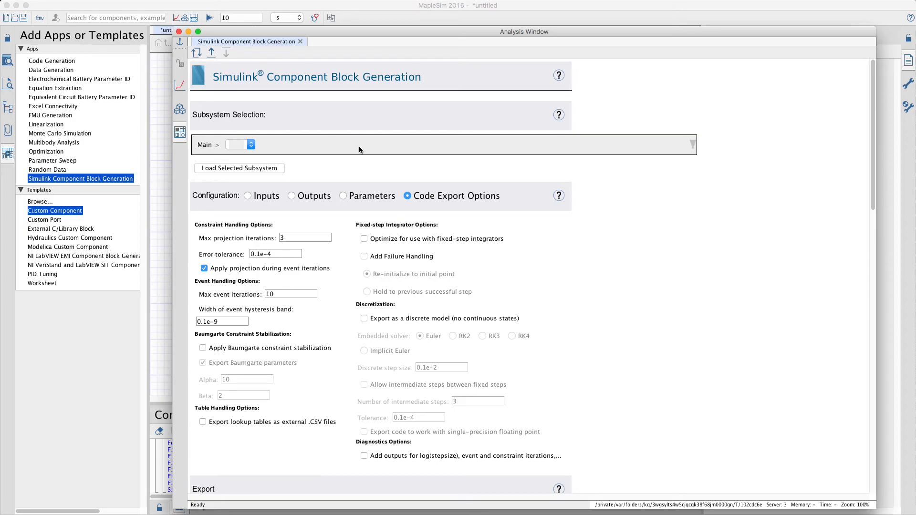
{"action": "left_click", "coordinate": [694, 144]}
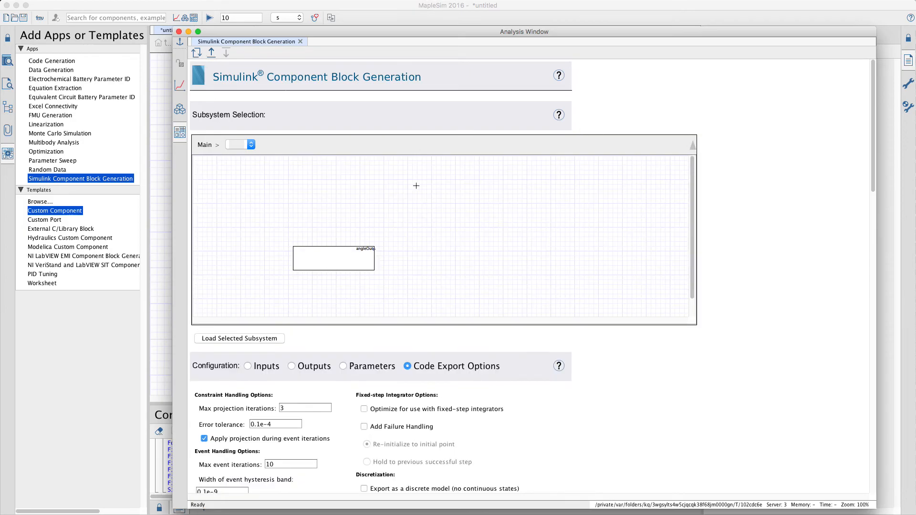
{"action": "left_click", "coordinate": [251, 145]}
{"action": "left_click", "coordinate": [233, 145]}
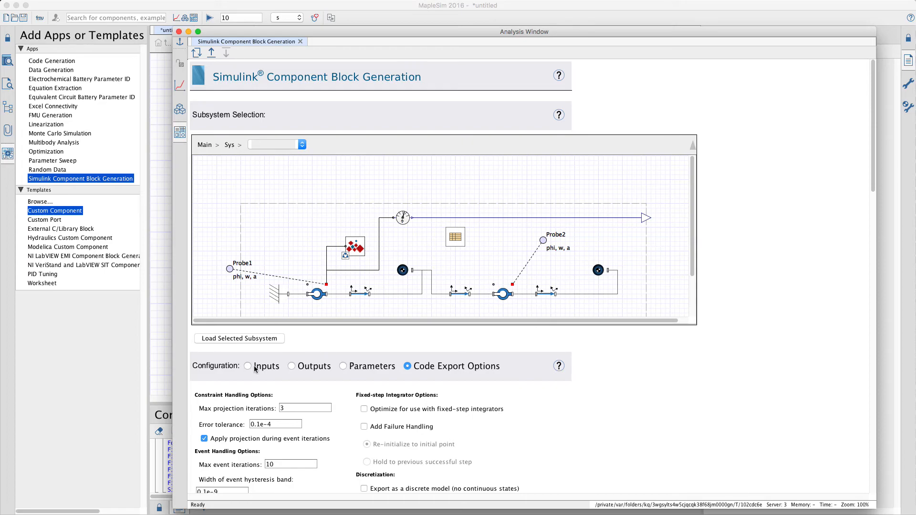
{"action": "left_click", "coordinate": [250, 339]}
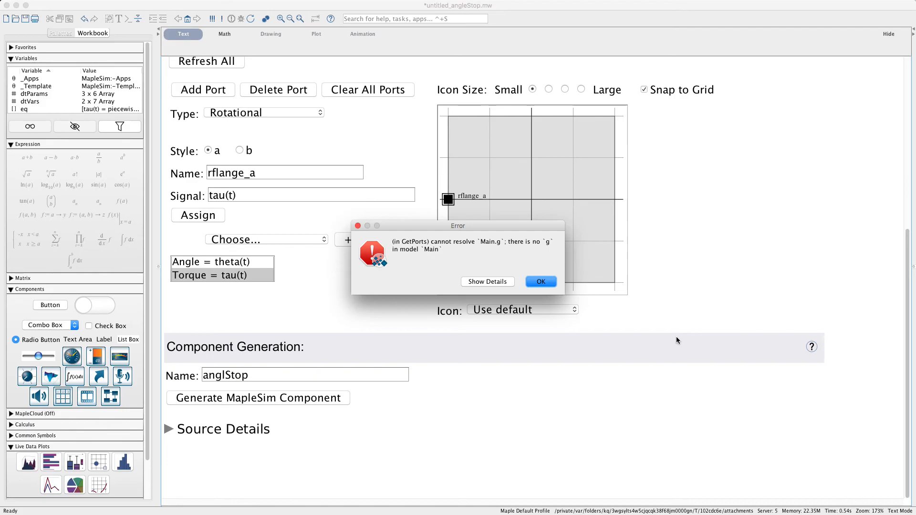
{"action": "left_click", "coordinate": [541, 282]}
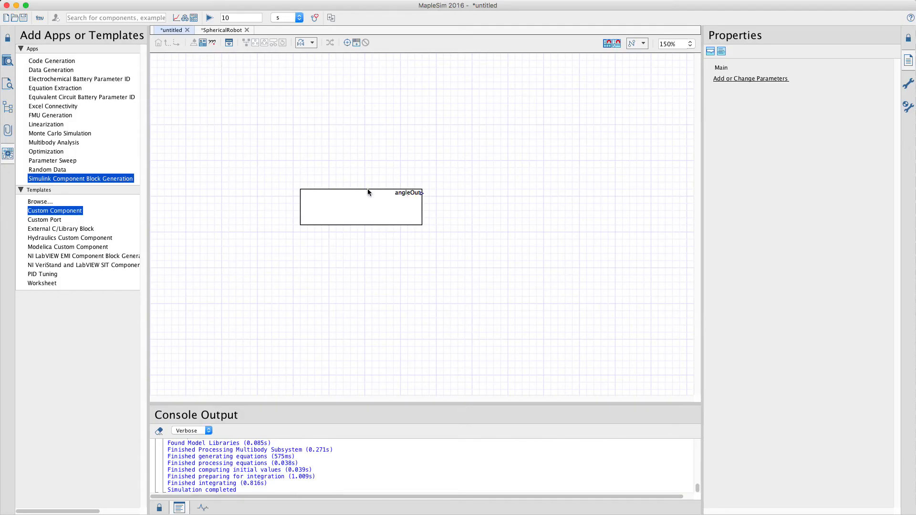
Step: Copy the parameters block from Sys to the main model level, converting it to a shared subsystem, and reopen Sys
{"action": "left_click", "coordinate": [367, 192]}
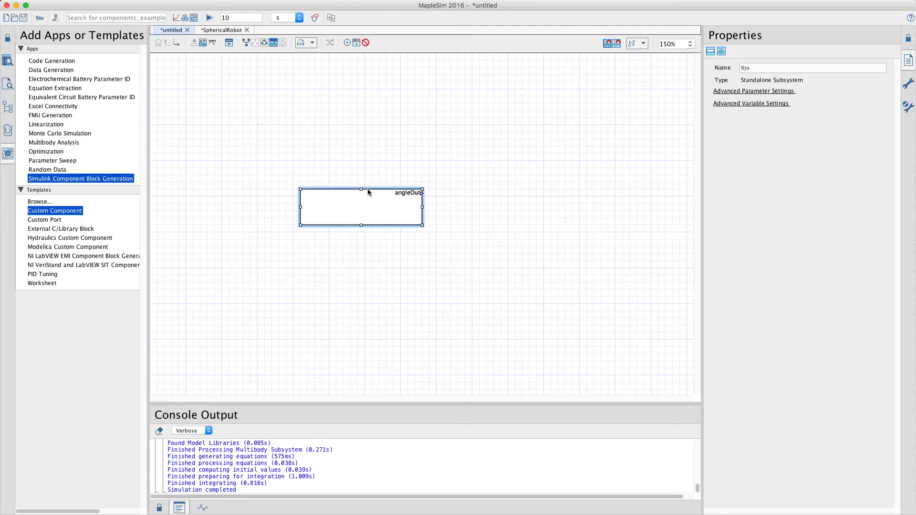
{"action": "double_click", "coordinate": [373, 204]}
{"action": "left_click", "coordinate": [550, 176]}
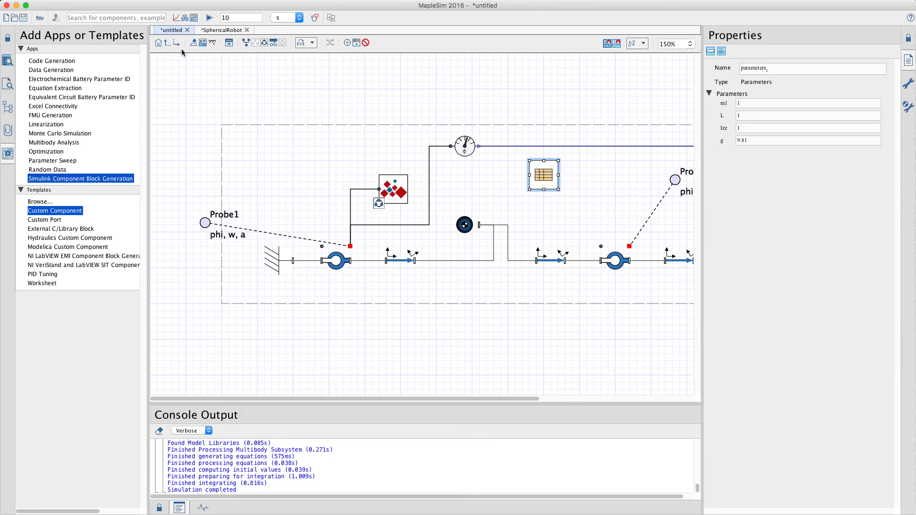
{"action": "left_click", "coordinate": [168, 42]}
{"action": "left_click", "coordinate": [341, 98]}
{"action": "key", "text": "super+v"}
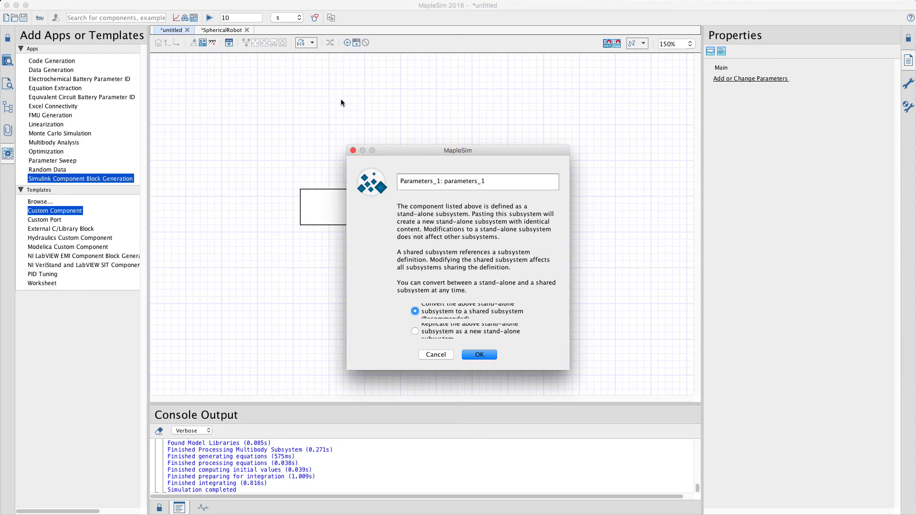
{"action": "left_click", "coordinate": [467, 356]}
{"action": "double_click", "coordinate": [382, 212]}
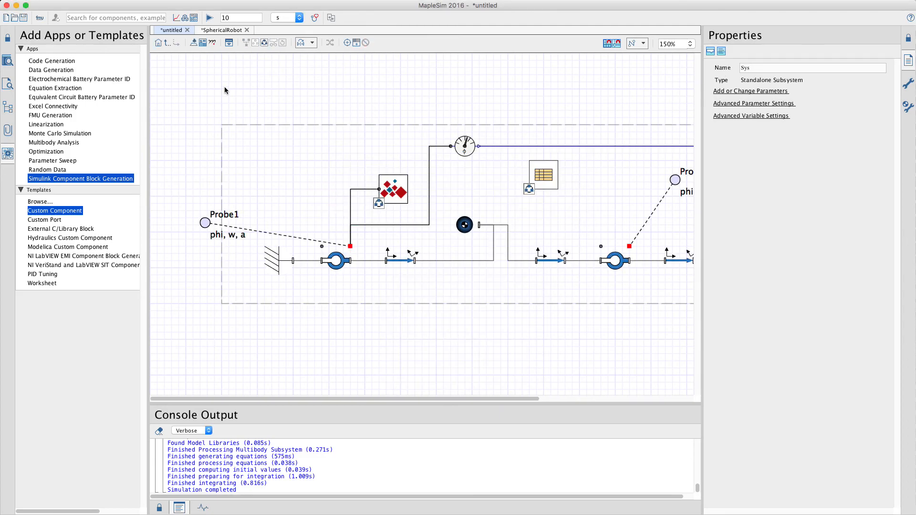
Step: Run the simulation and load the Sys subsystem into the Simulink block generator again
{"action": "left_click", "coordinate": [210, 18]}
{"action": "key", "text": "super+grave"}
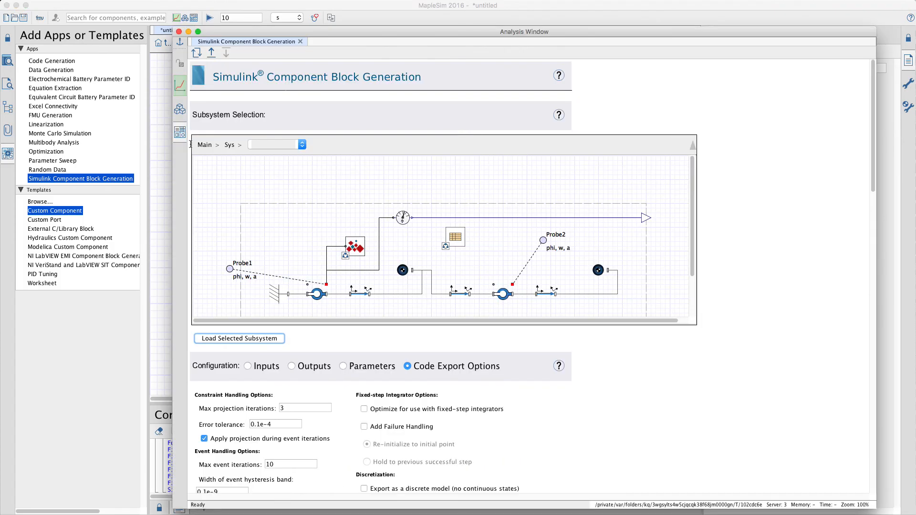
{"action": "left_click", "coordinate": [245, 342]}
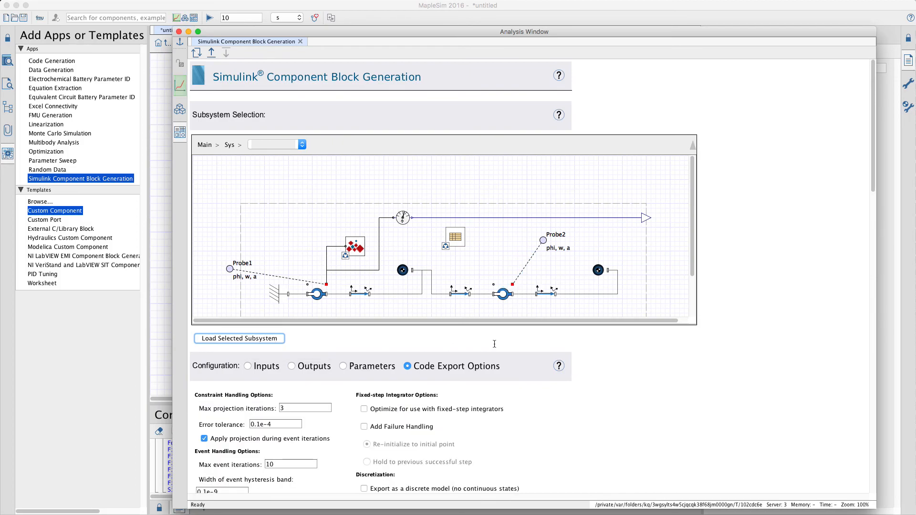
Step: Review the export configuration's inputs, outputs and parameters for the loaded Sys subsystem
{"action": "scroll", "coordinate": [701, 416], "scroll_direction": "down", "scroll_amount": 5}
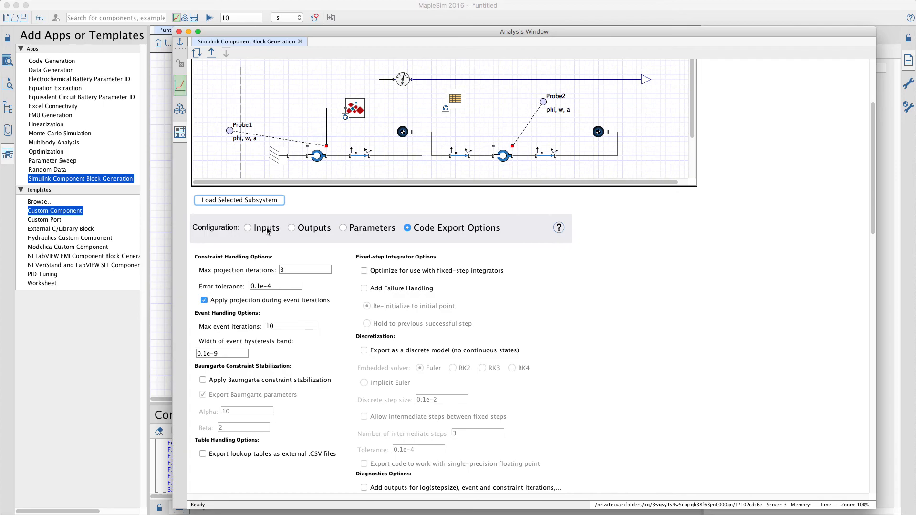
{"action": "left_click", "coordinate": [266, 229]}
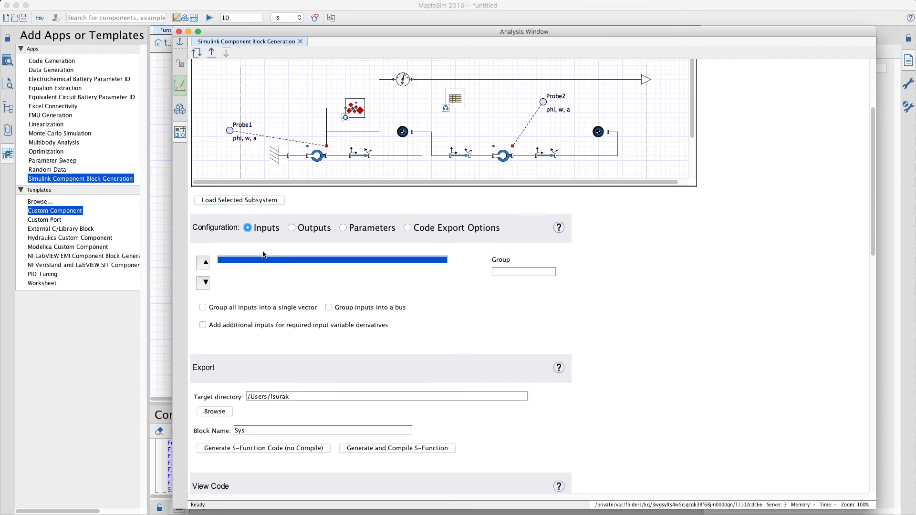
{"action": "left_click", "coordinate": [308, 229]}
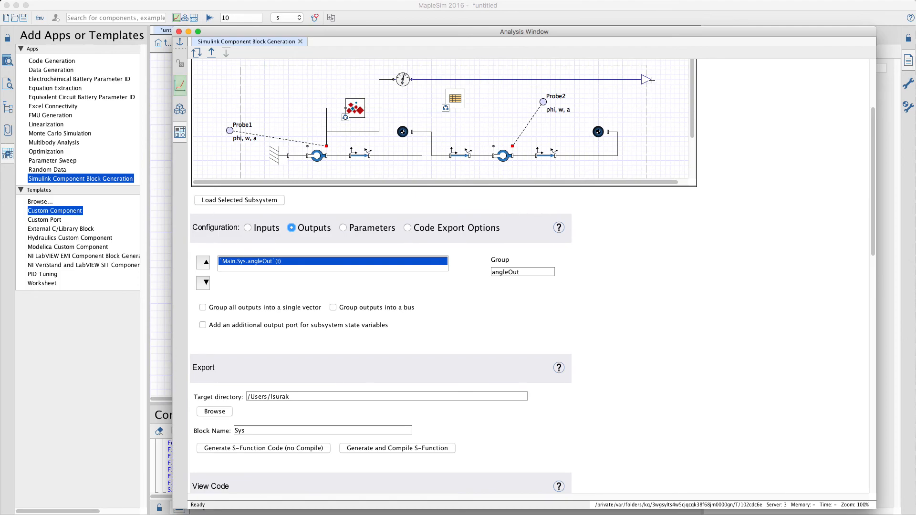
{"action": "left_click", "coordinate": [344, 230]}
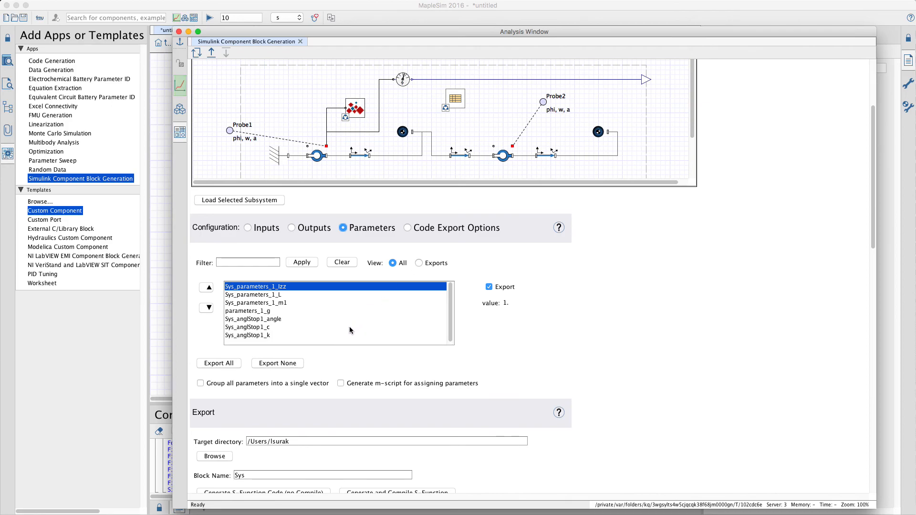
{"action": "scroll", "coordinate": [349, 330], "scroll_direction": "down", "scroll_amount": 1}
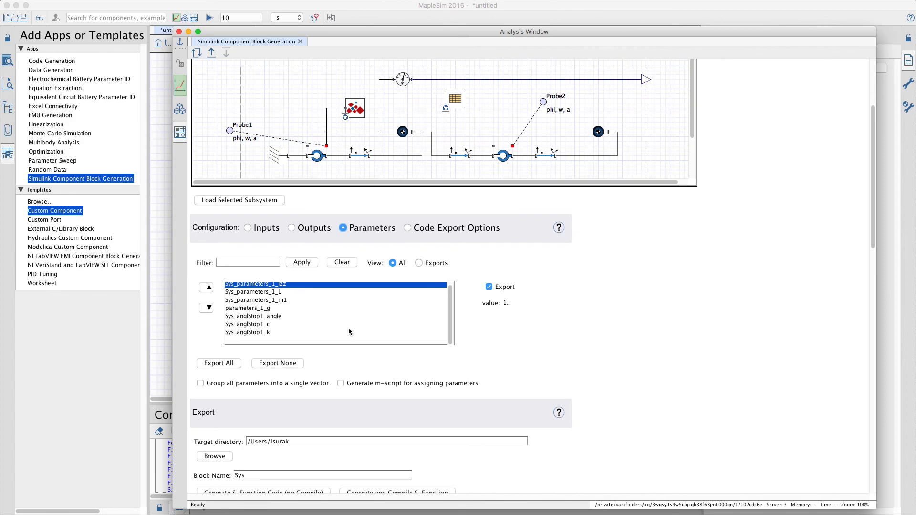
Step: Show the code export options and generate the S-function code for the Sys block without compiling it
{"action": "left_click", "coordinate": [429, 233]}
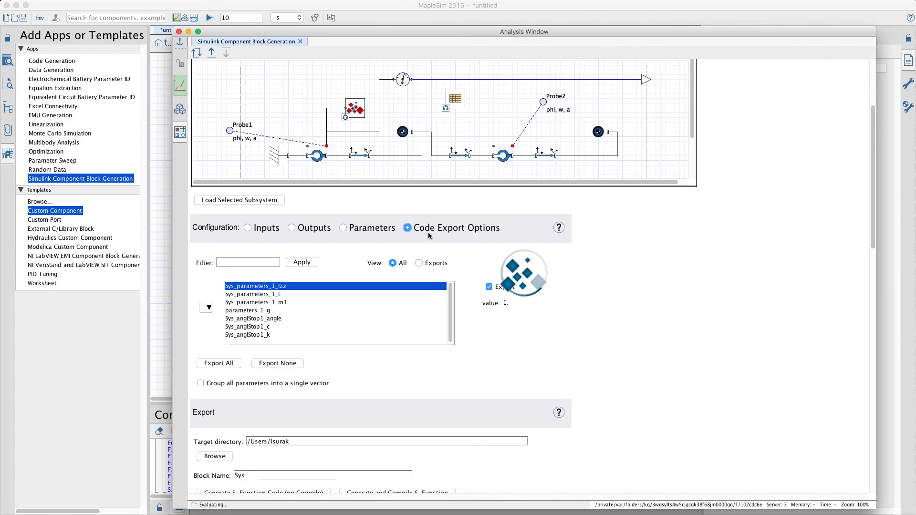
{"action": "scroll", "coordinate": [603, 360], "scroll_direction": "down", "scroll_amount": 4}
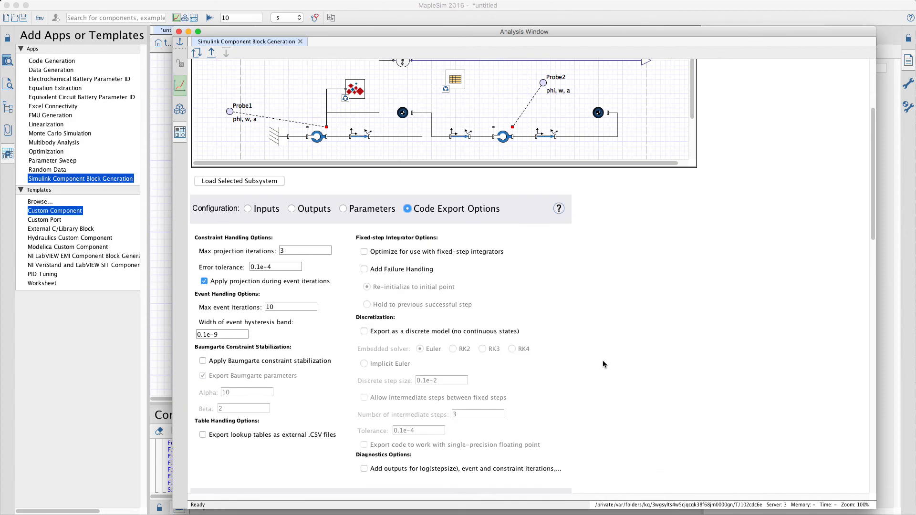
{"action": "scroll", "coordinate": [616, 360], "scroll_direction": "down", "scroll_amount": 8}
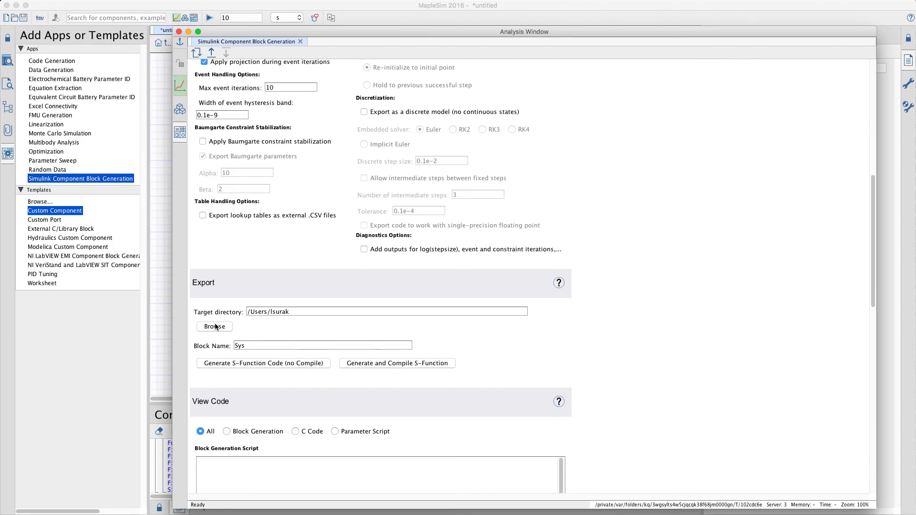
{"action": "left_click", "coordinate": [261, 364]}
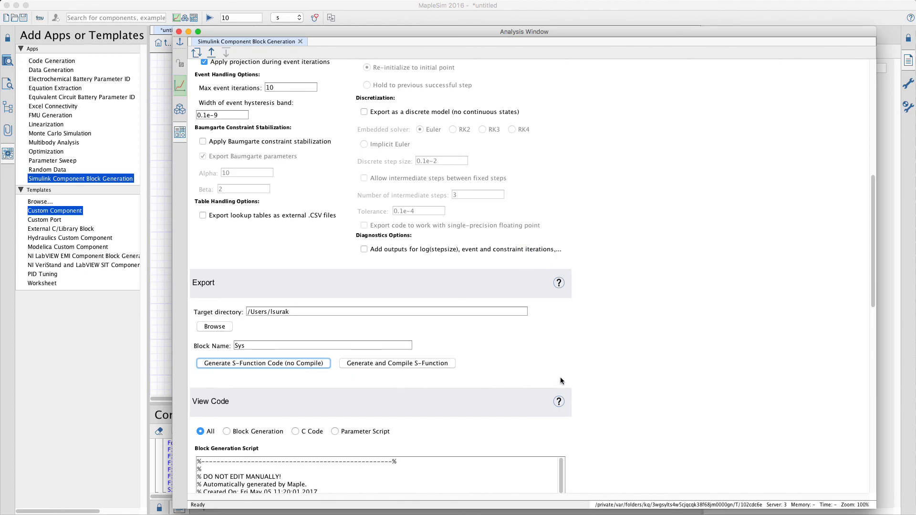
Step: Examine the generated block generation script and C code for Sys, and close the analysis window
{"action": "scroll", "coordinate": [588, 380], "scroll_direction": "down", "scroll_amount": 10}
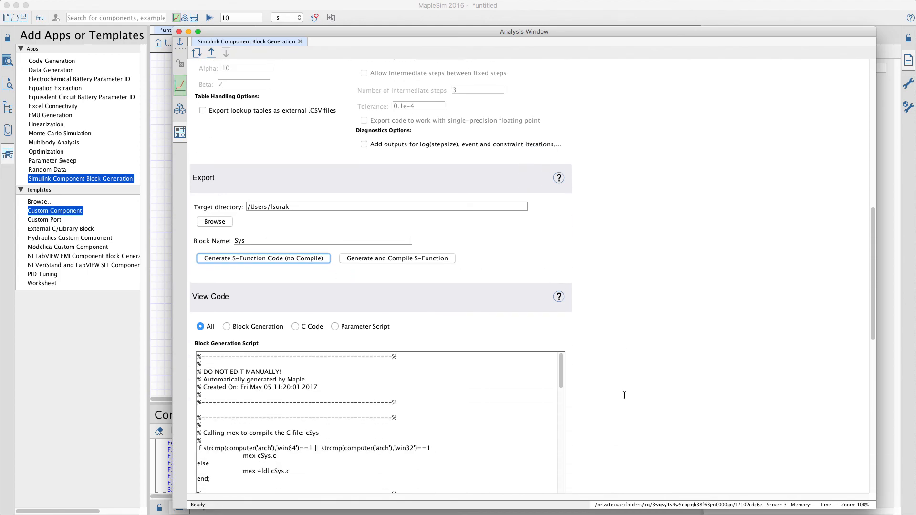
{"action": "scroll", "coordinate": [408, 390], "scroll_direction": "down", "scroll_amount": 10}
{"action": "scroll", "coordinate": [410, 393], "scroll_direction": "down", "scroll_amount": 15}
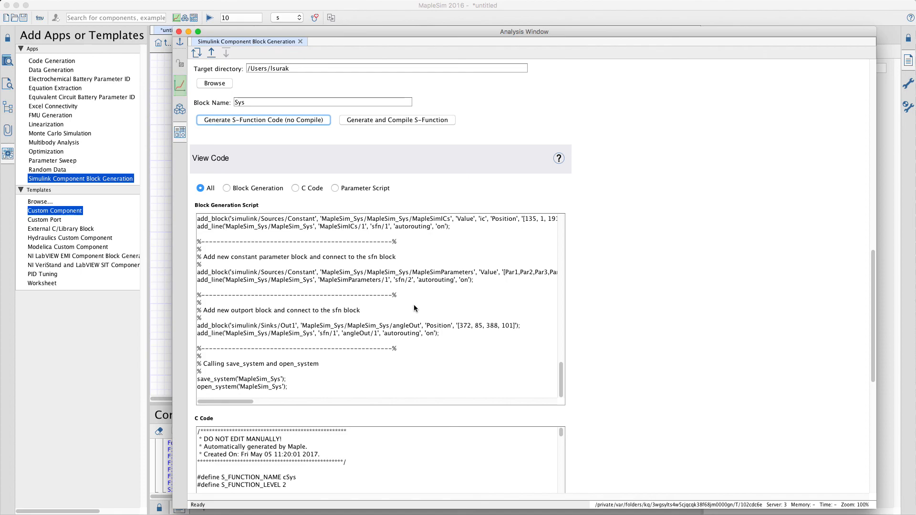
{"action": "scroll", "coordinate": [613, 332], "scroll_direction": "down", "scroll_amount": 5}
{"action": "scroll", "coordinate": [615, 335], "scroll_direction": "down", "scroll_amount": 4}
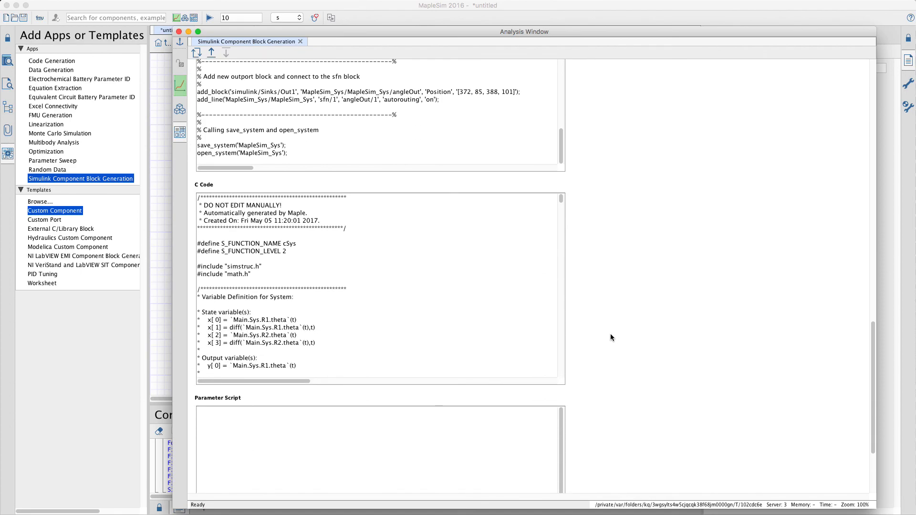
{"action": "scroll", "coordinate": [422, 288], "scroll_direction": "down", "scroll_amount": 3}
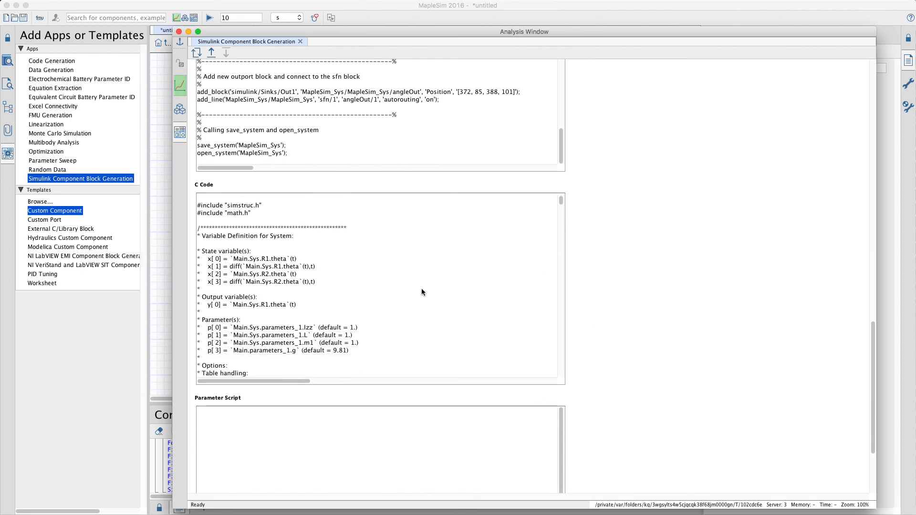
{"action": "scroll", "coordinate": [422, 289], "scroll_direction": "down", "scroll_amount": 8}
{"action": "scroll", "coordinate": [422, 289], "scroll_direction": "up", "scroll_amount": 10}
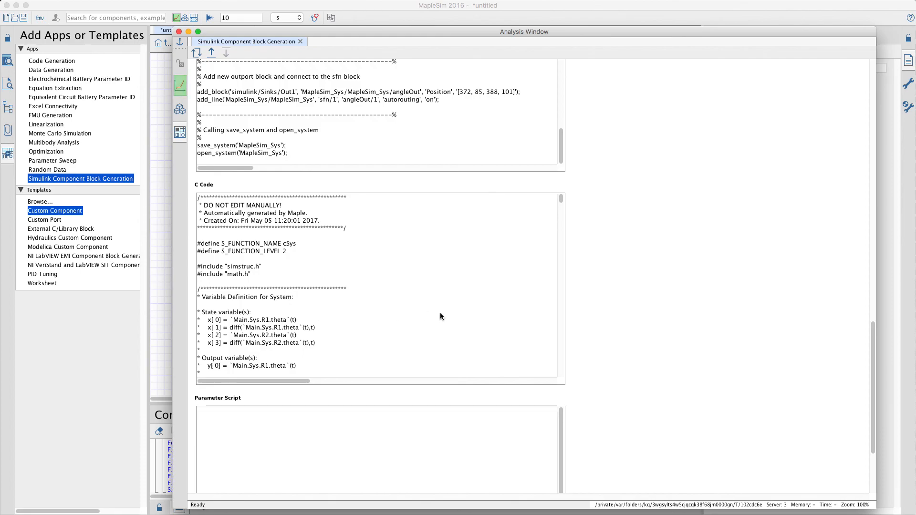
{"action": "scroll", "coordinate": [609, 274], "scroll_direction": "up", "scroll_amount": 10}
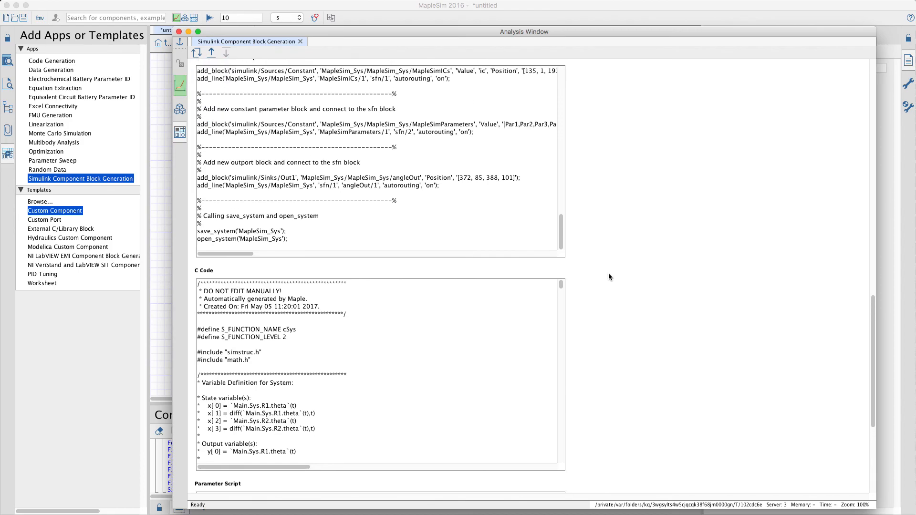
{"action": "scroll", "coordinate": [609, 277], "scroll_direction": "up", "scroll_amount": 10}
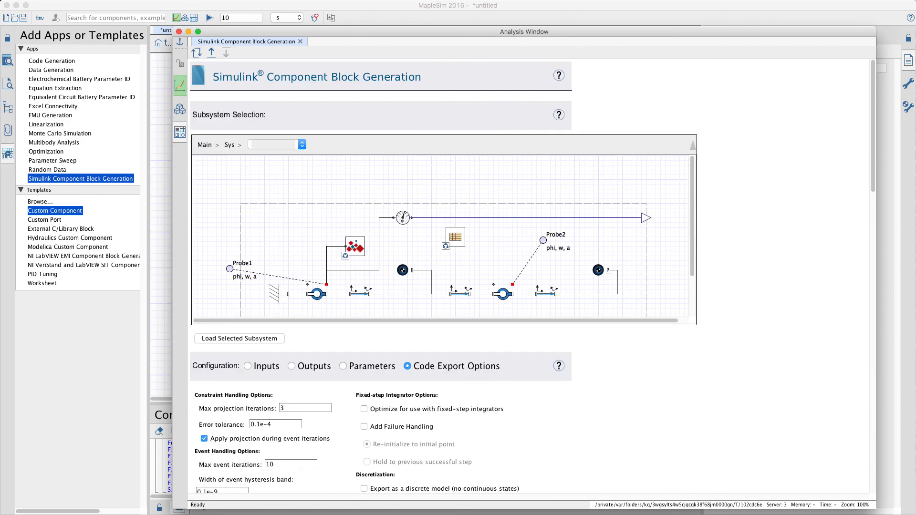
{"action": "left_click", "coordinate": [179, 32]}
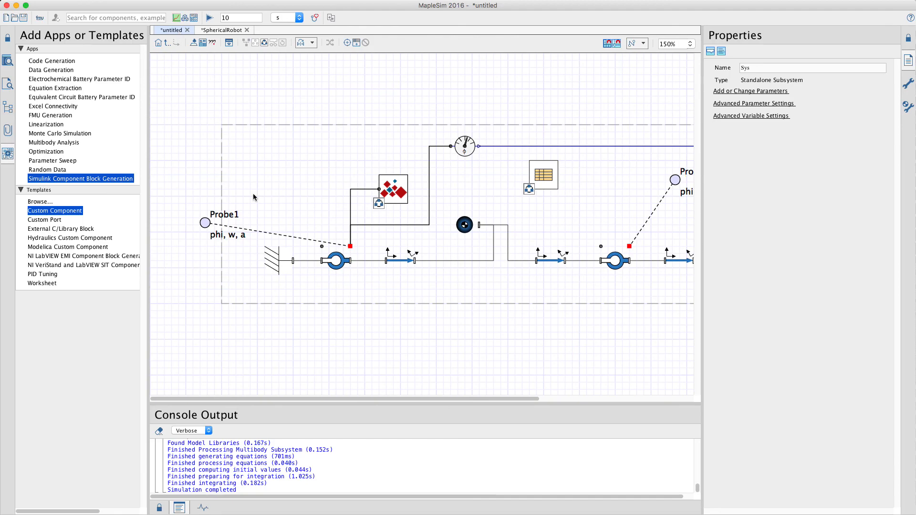